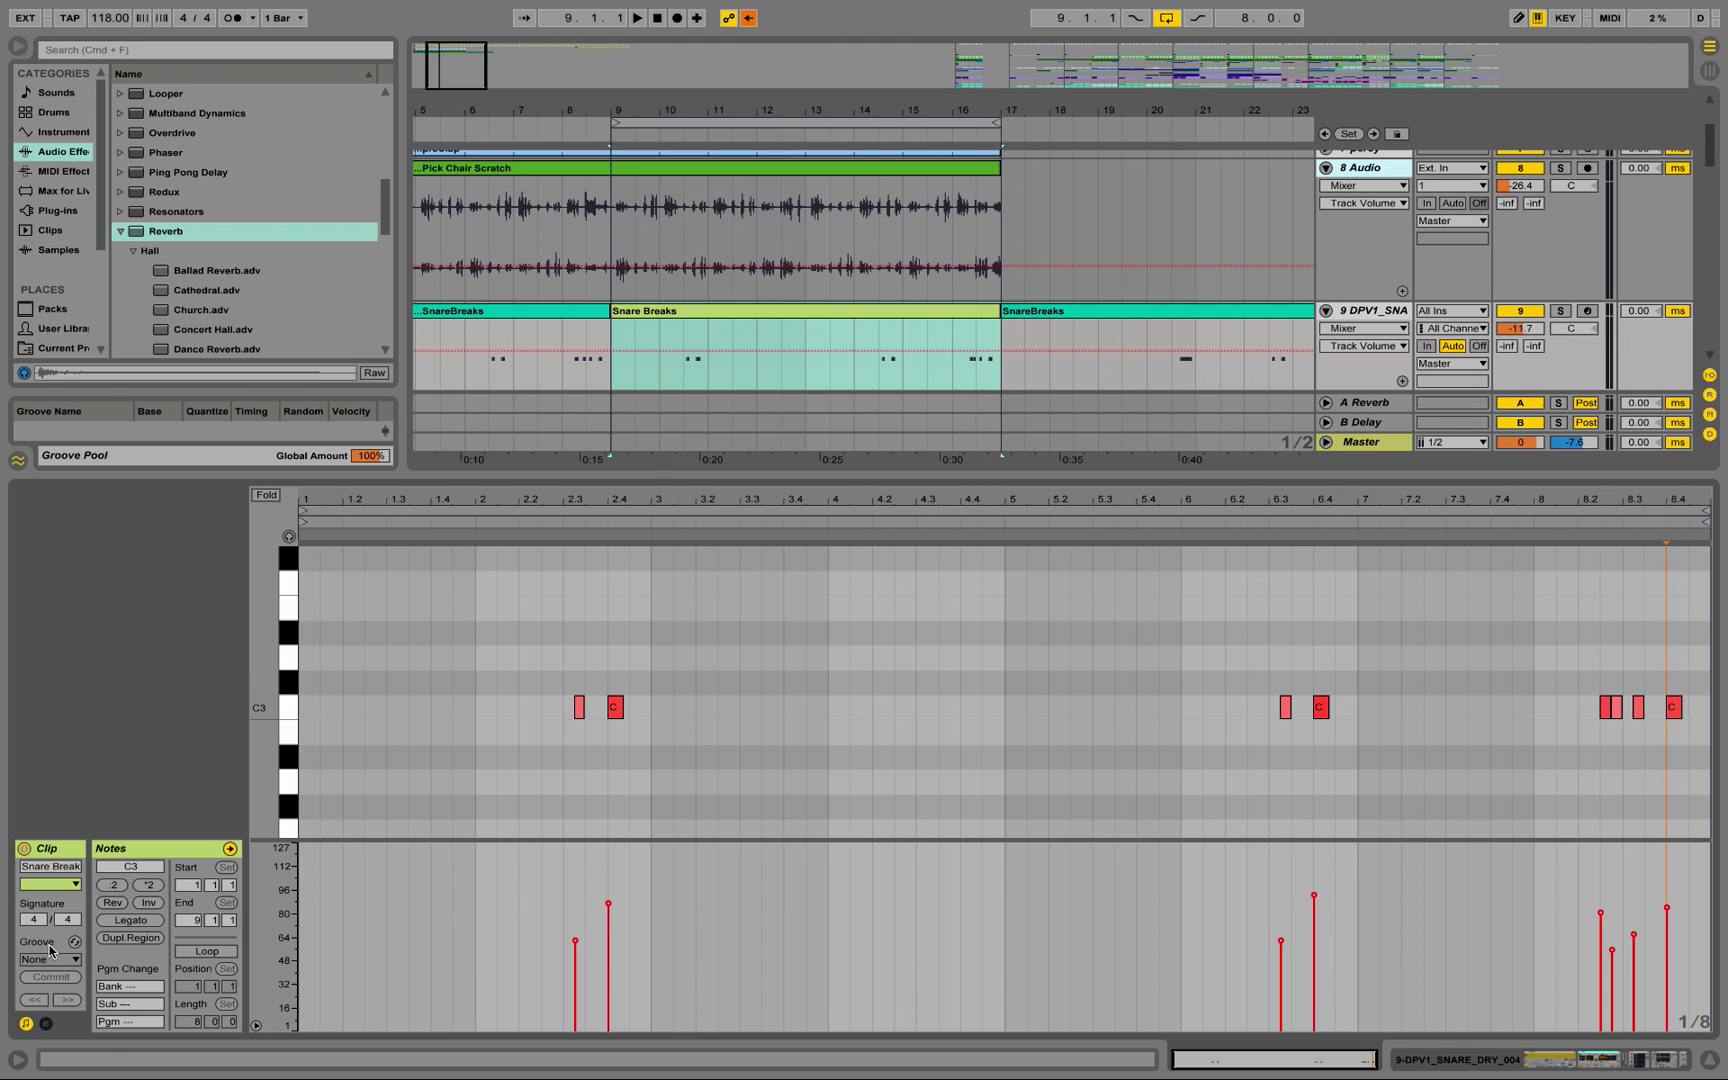
- Hot-swap the Snare Breaks clip's groove to Logic 16 Swing 61 from the Logic folder of Swing and Groove
left_click_drag(92, 388, 111, 228)
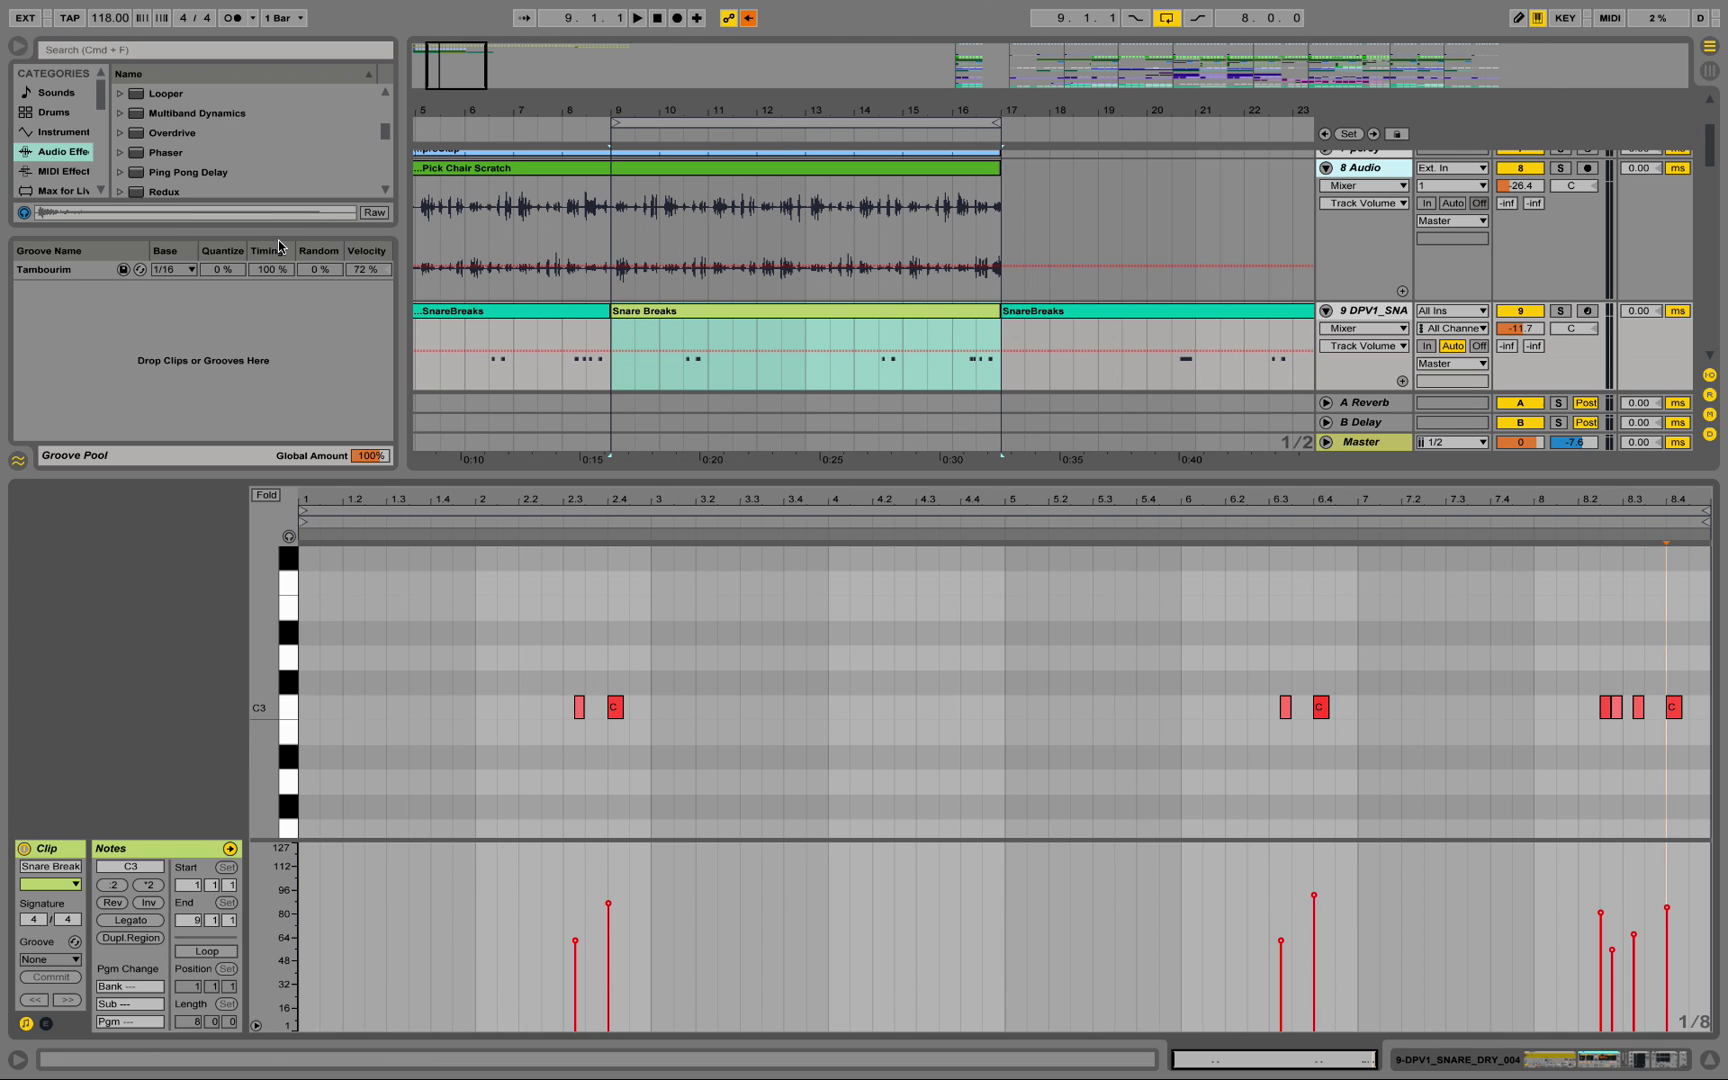
left_click(80, 270)
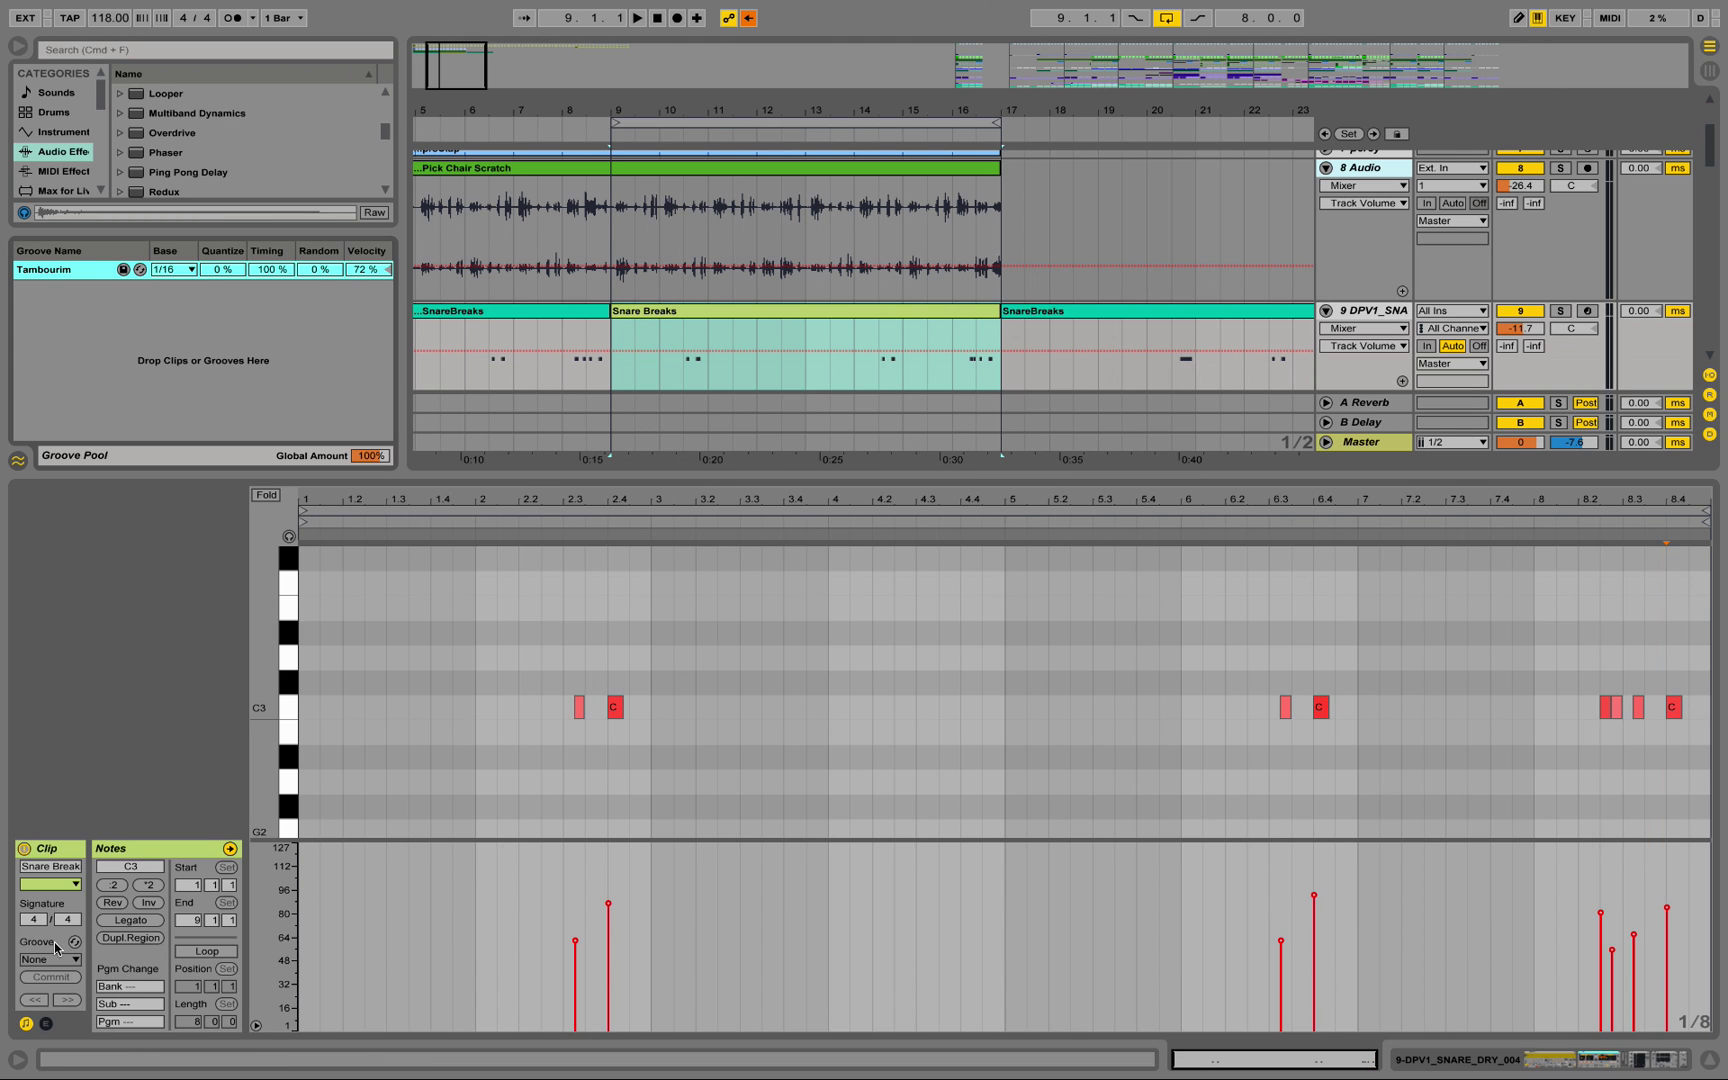
left_click(75, 943)
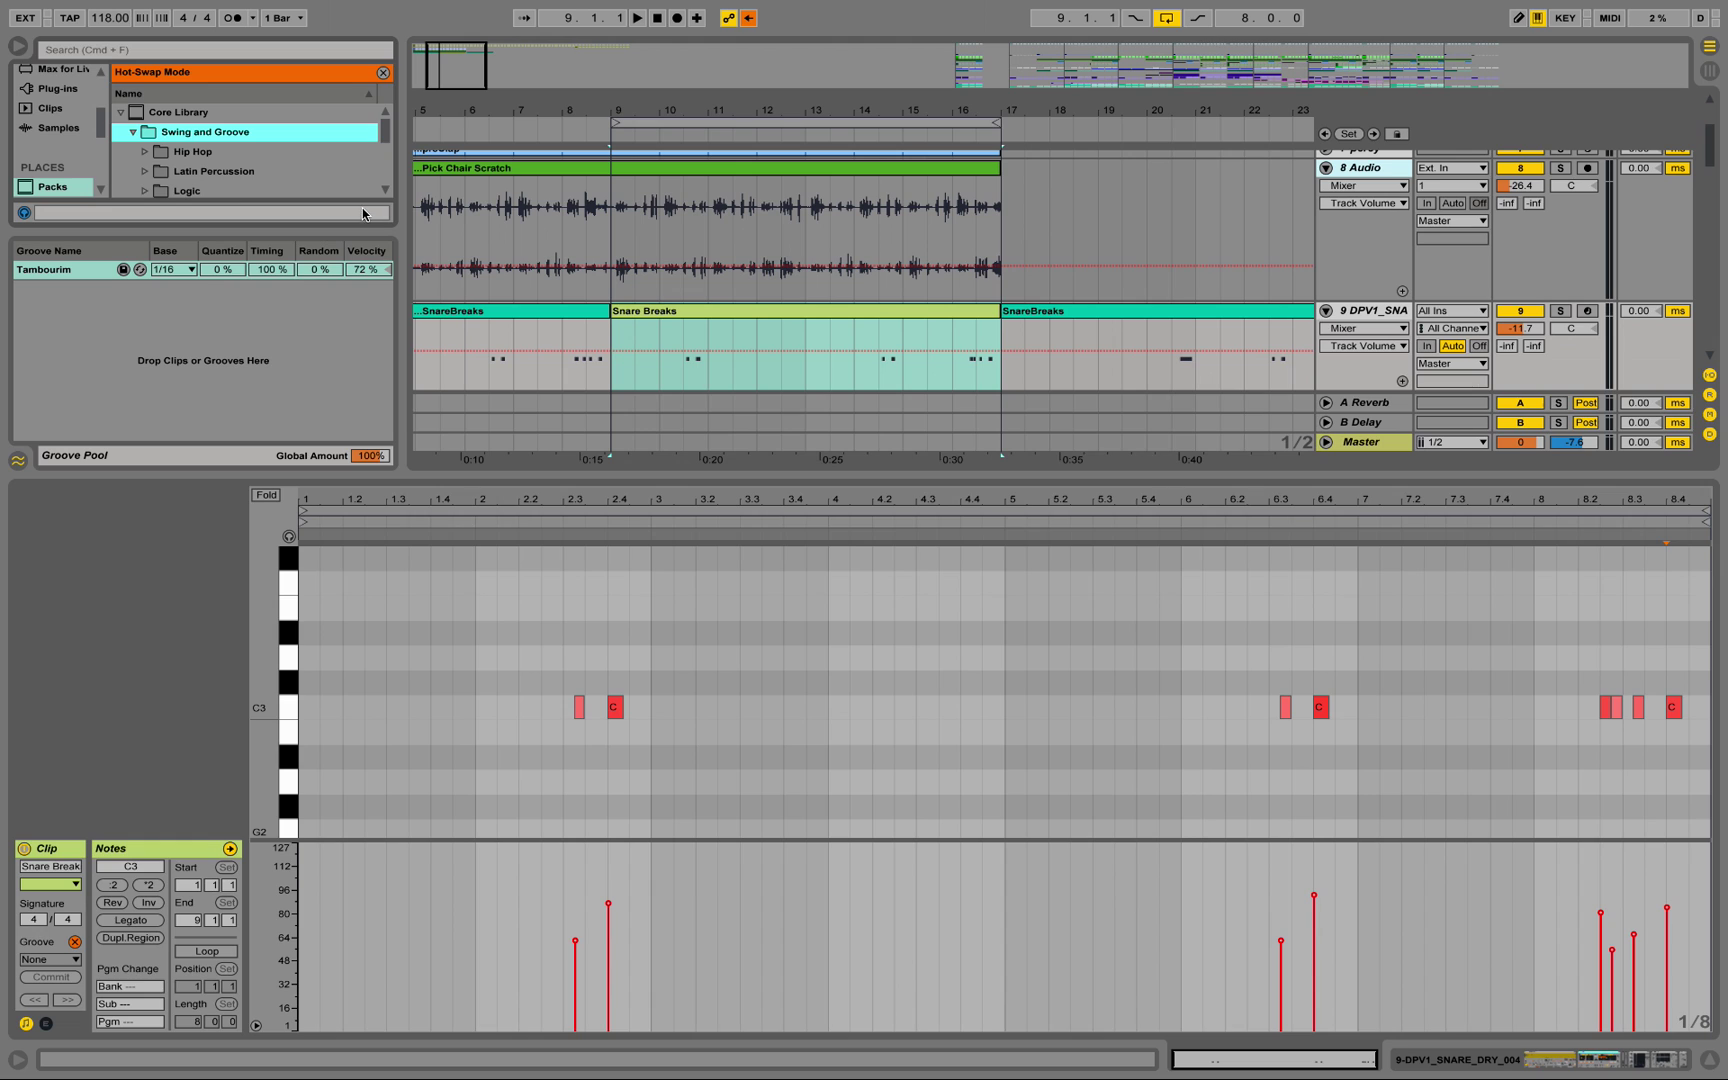
left_click_drag(346, 229, 346, 322)
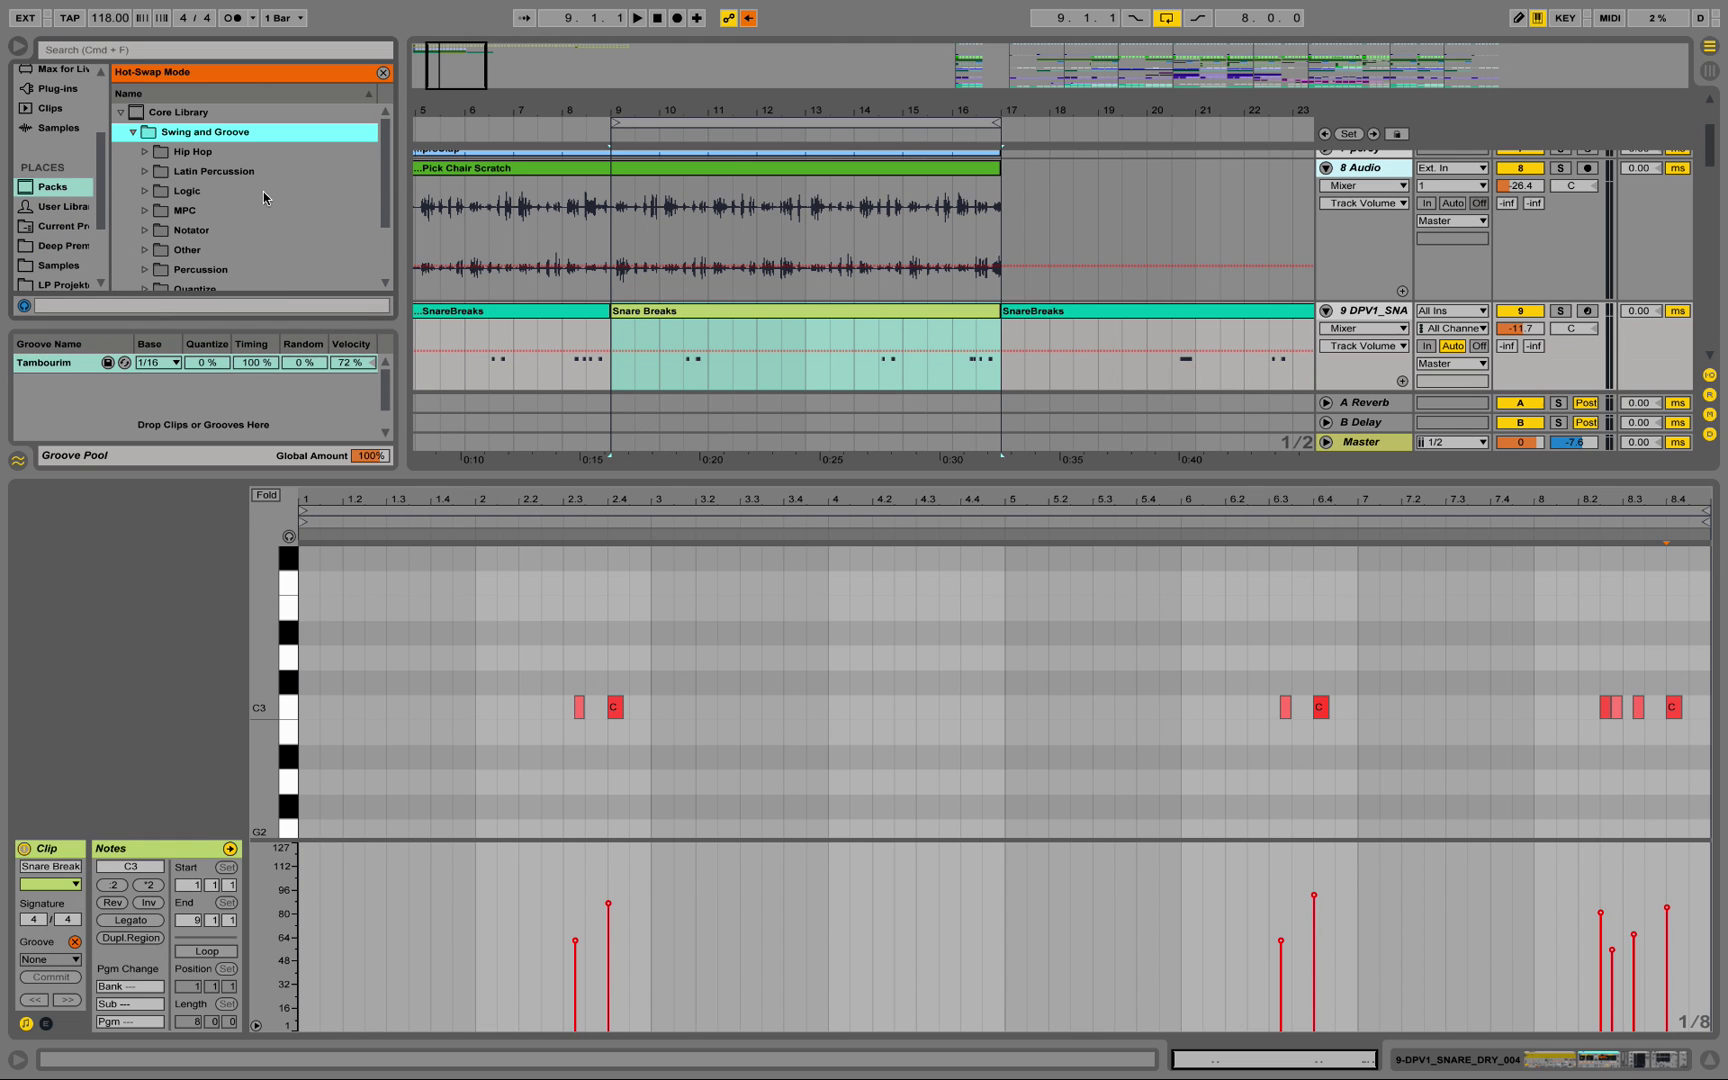
left_click(142, 193)
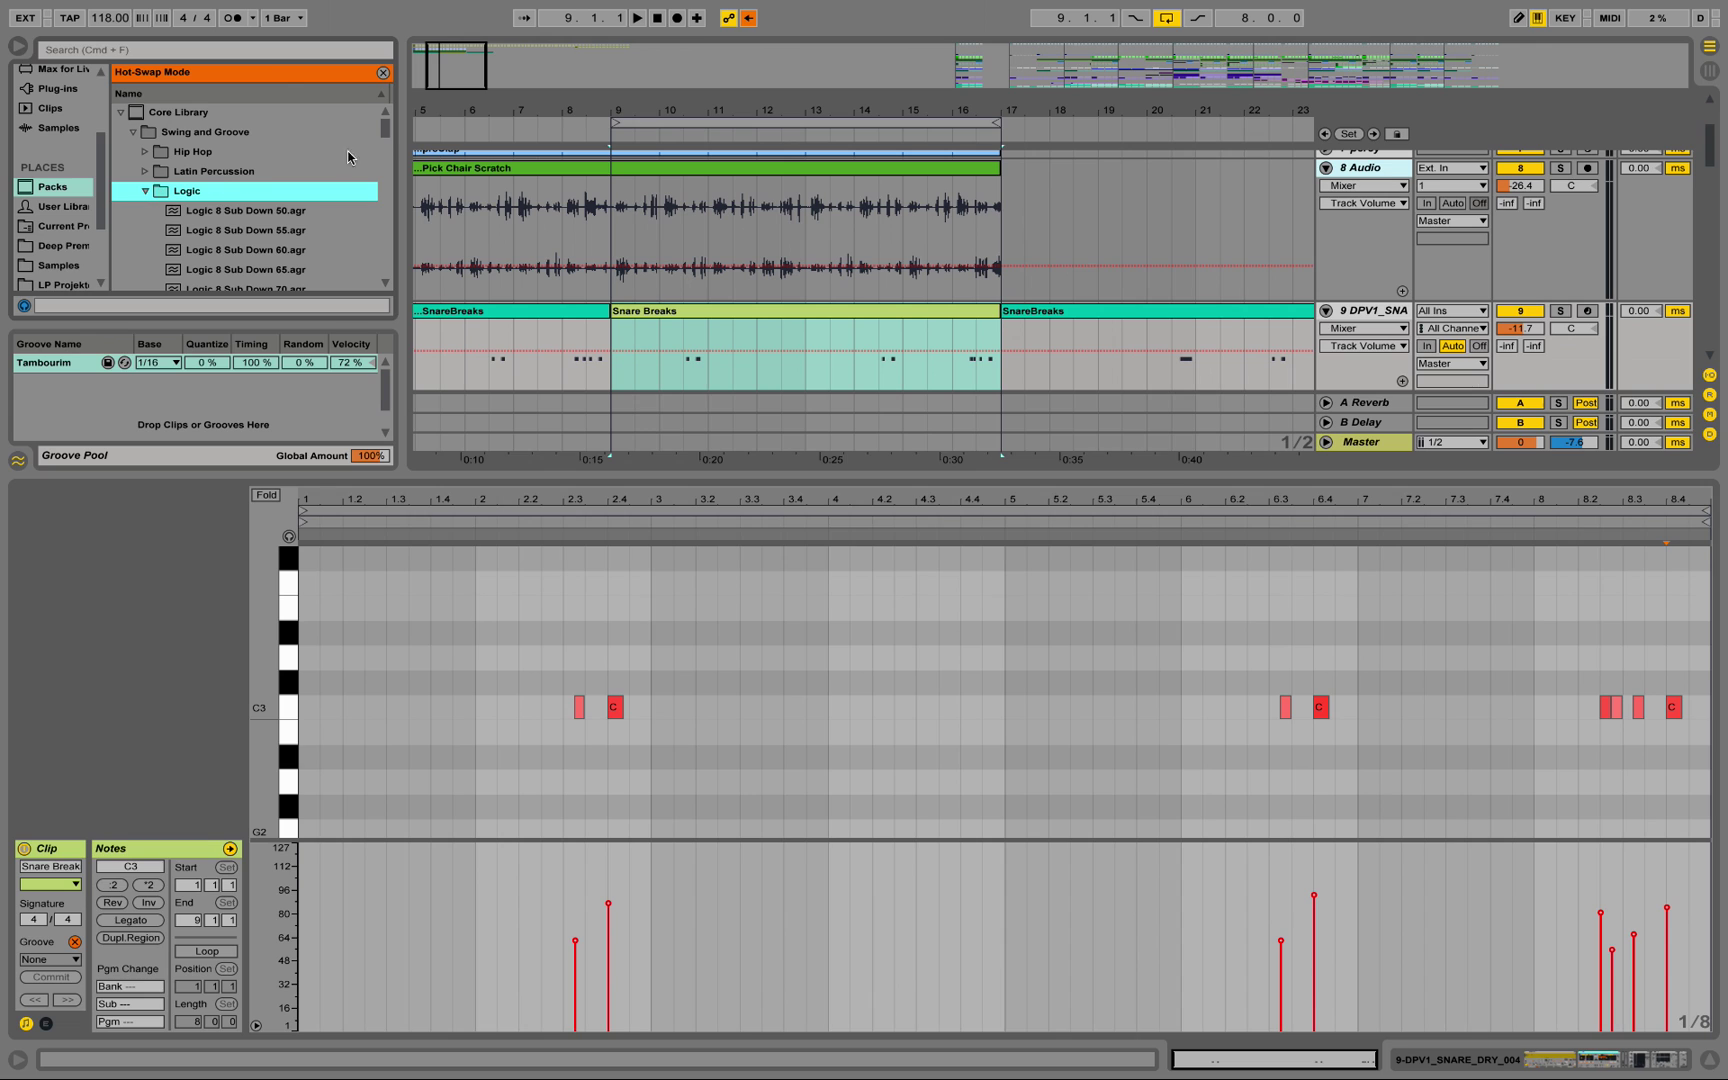
left_click_drag(388, 136, 378, 230)
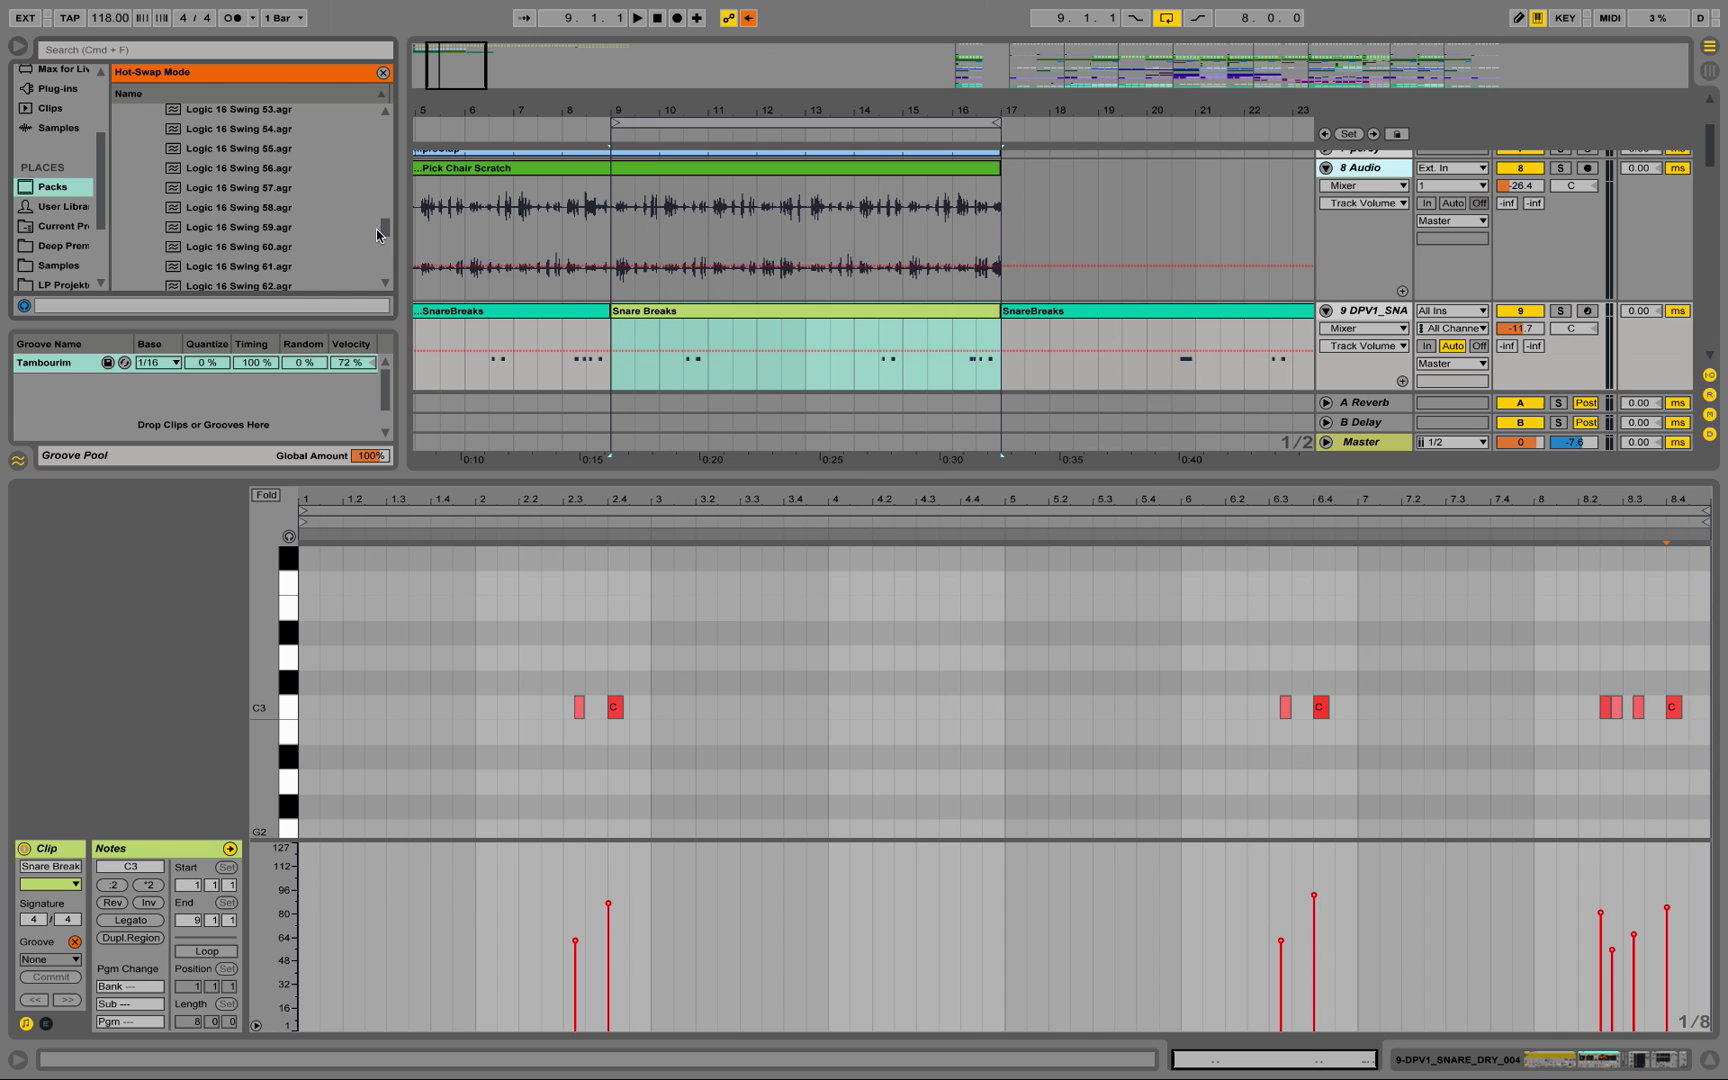
left_click(275, 252)
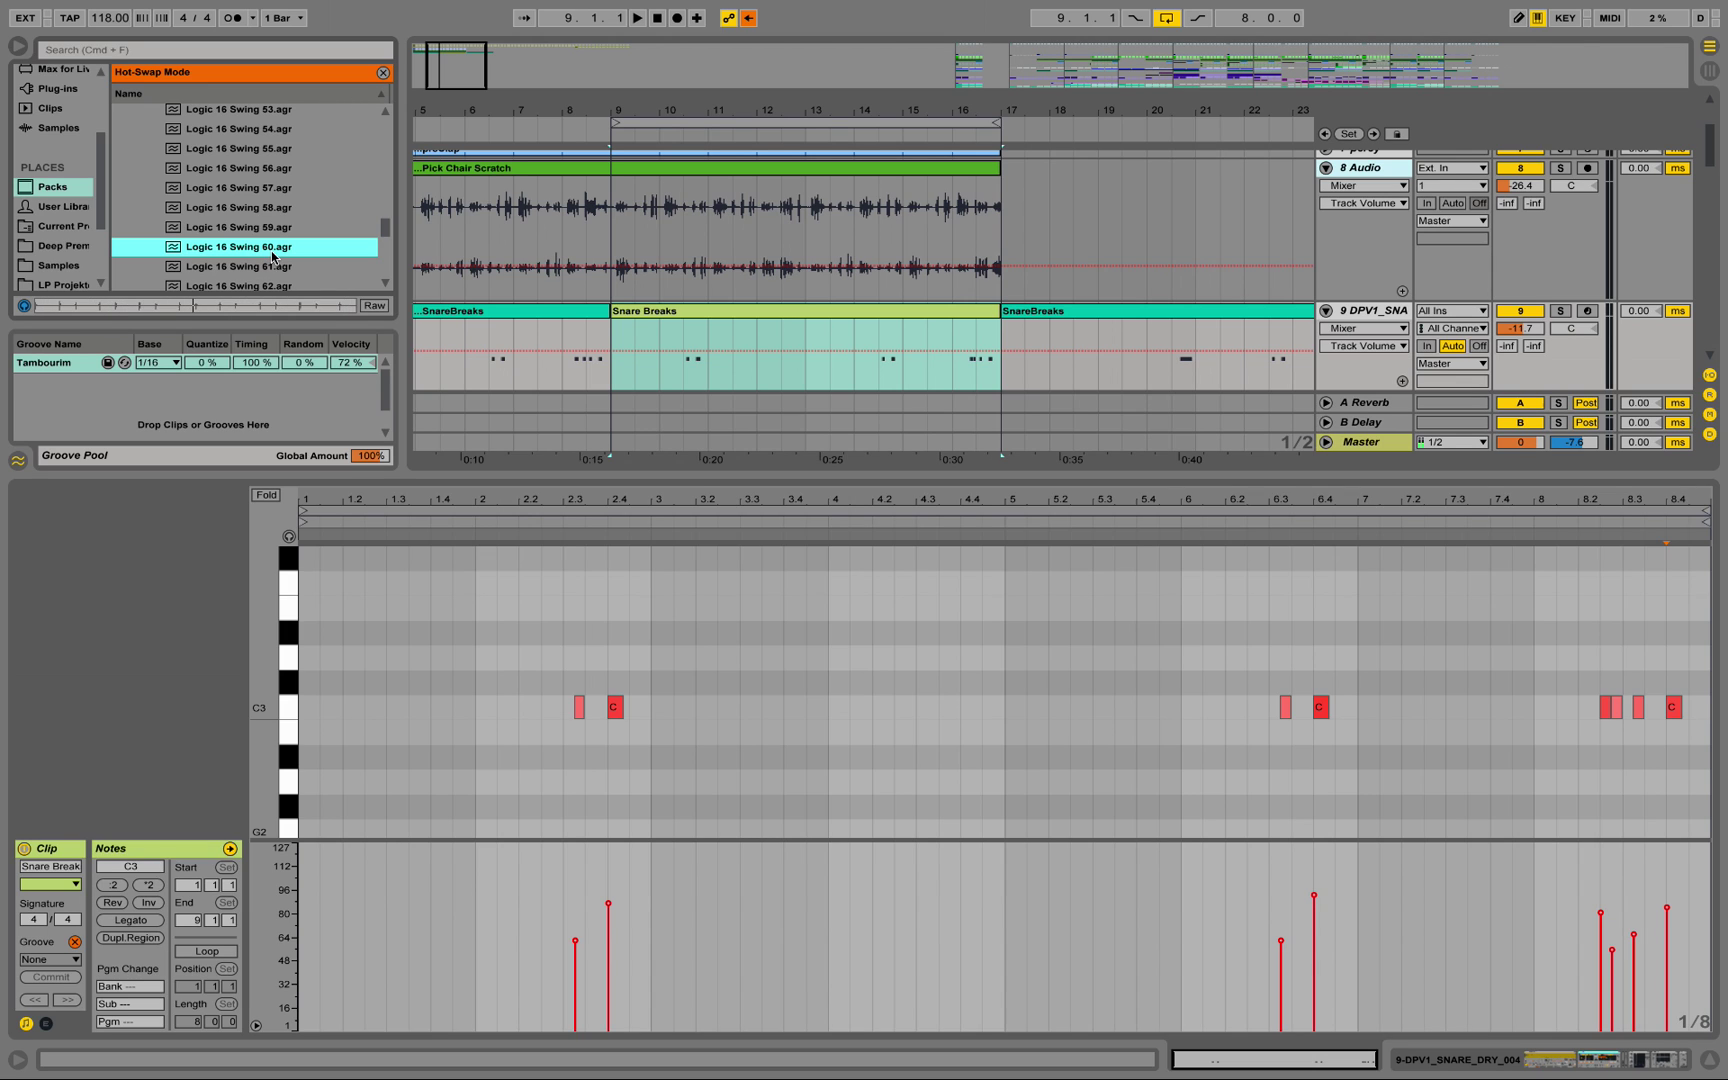
left_click(268, 267)
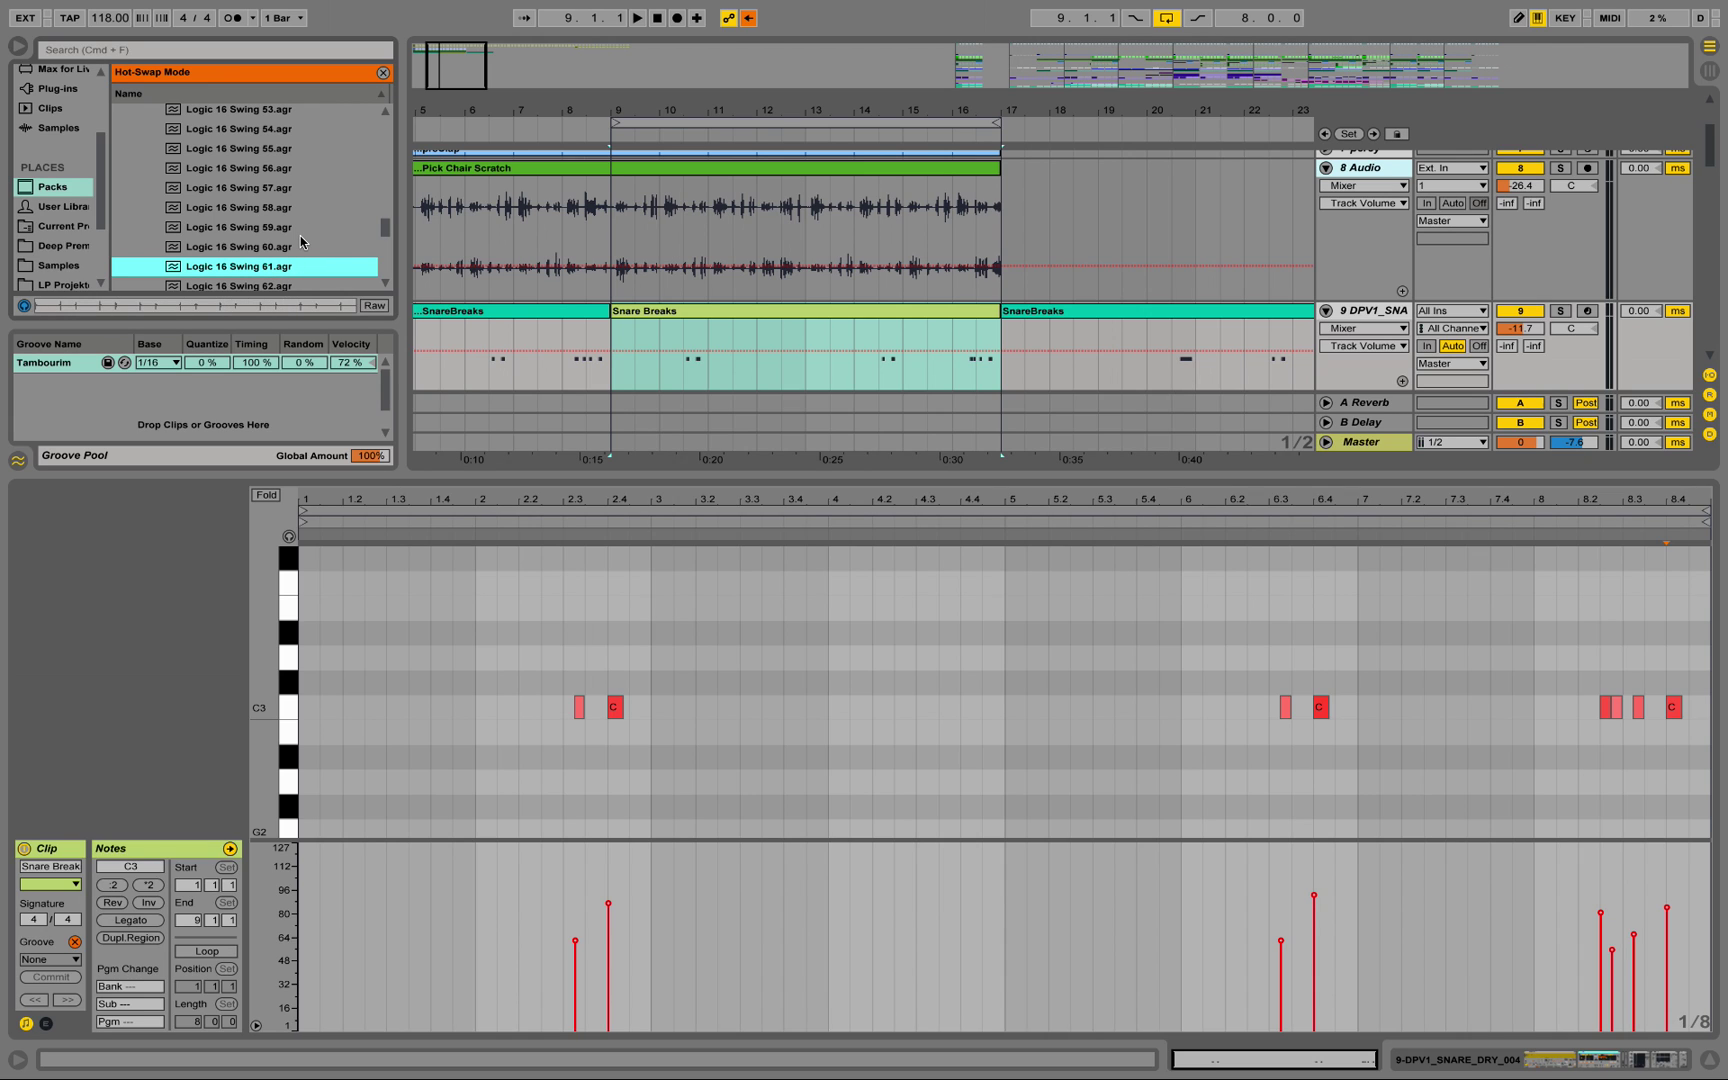
double_click(218, 270)
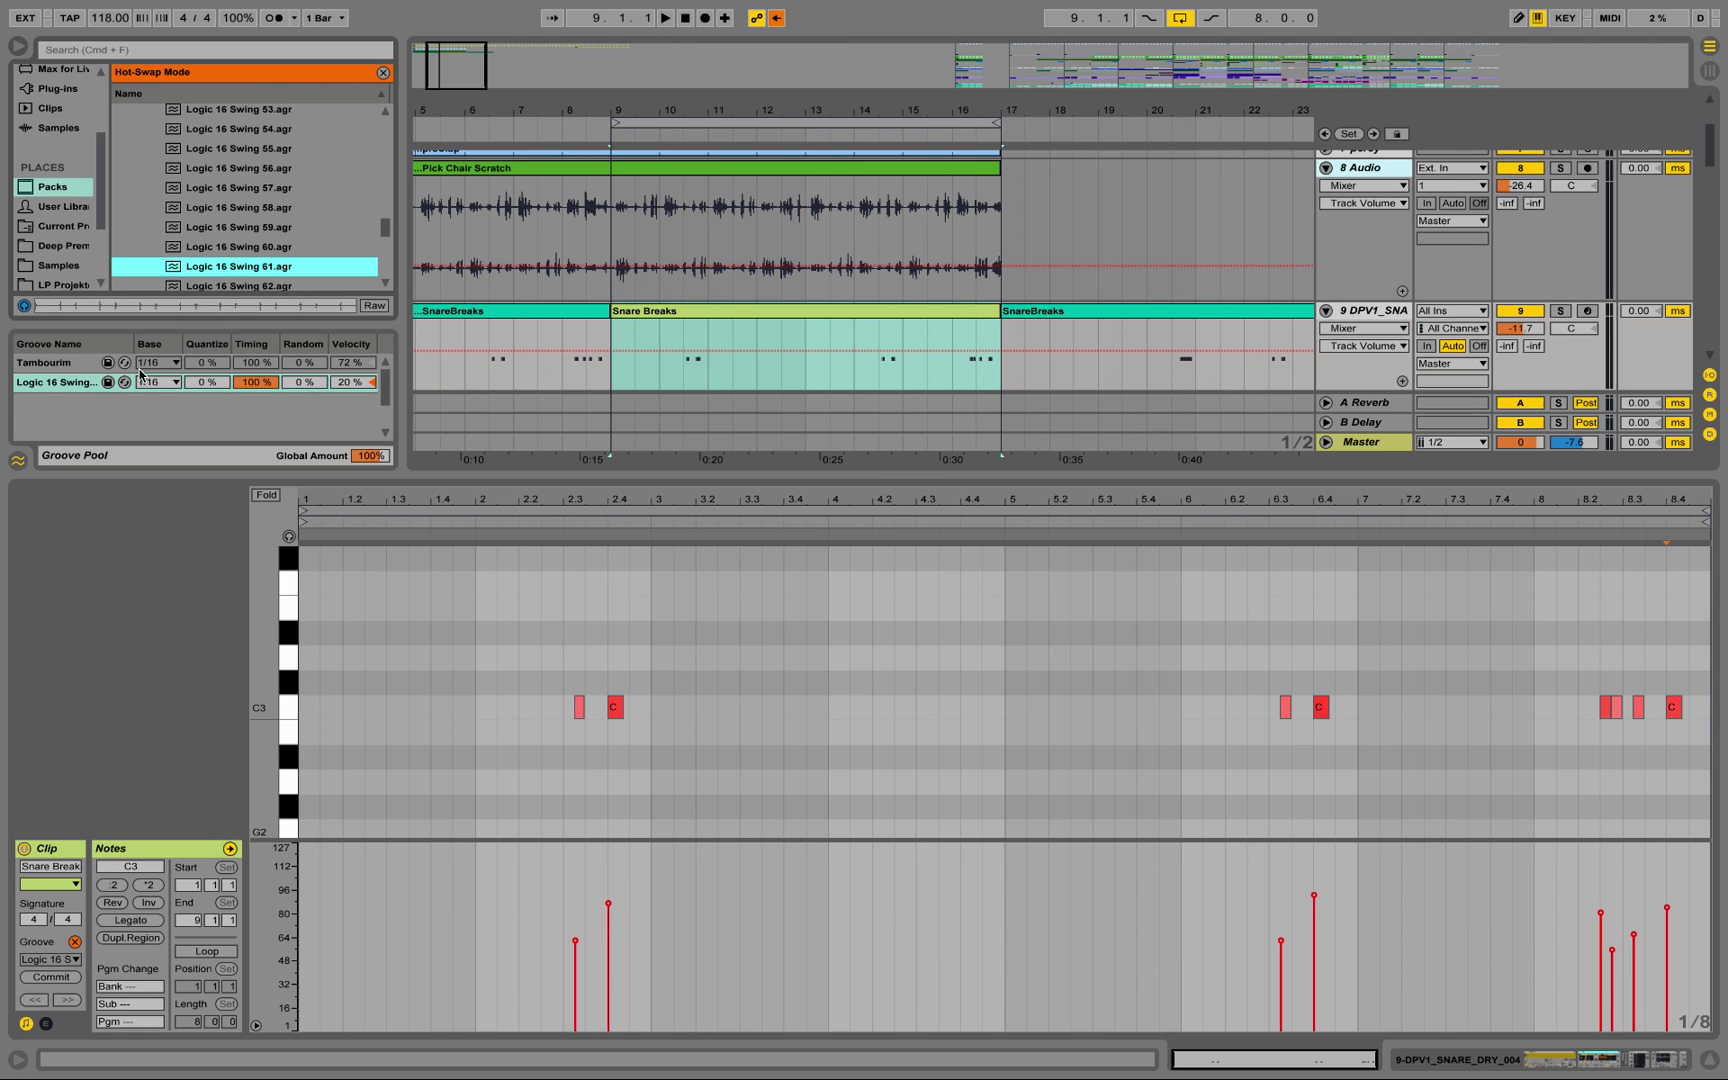
- Remove the Tambourim groove from the Groove Pool and play the arrangement looped over bar 16
left_click(84, 369)
key("Delete")
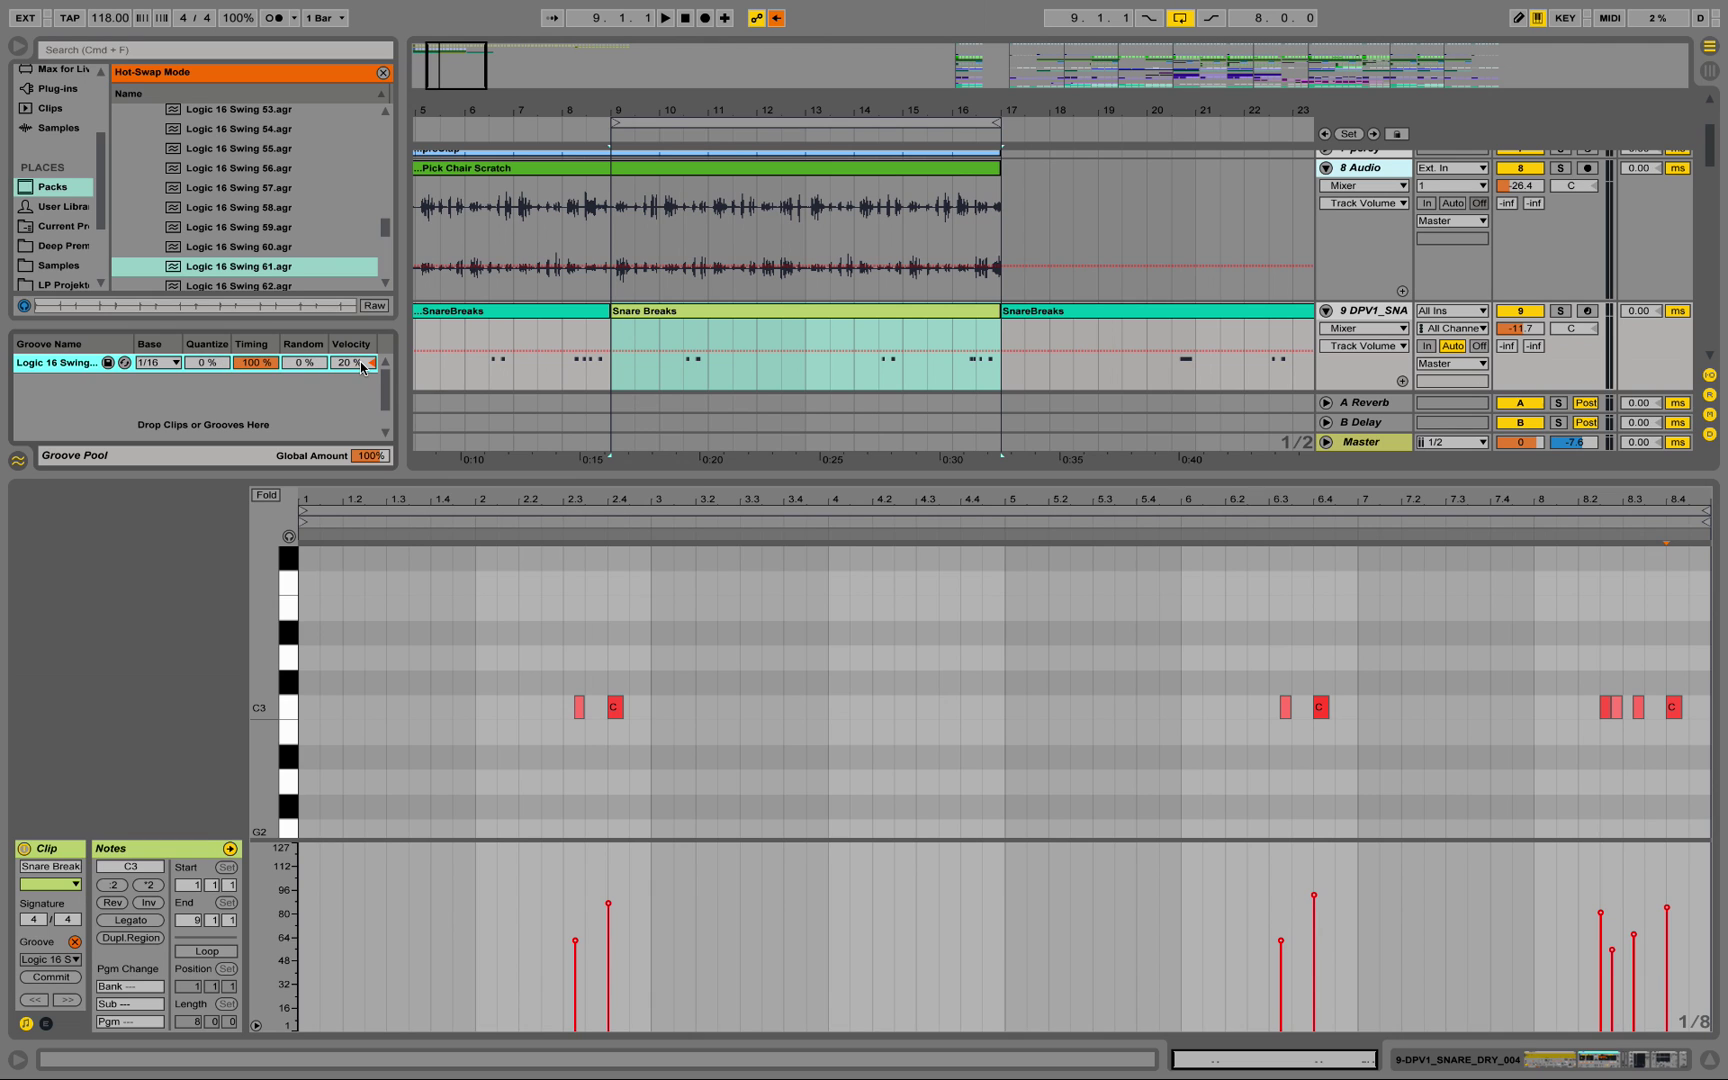
key("space")
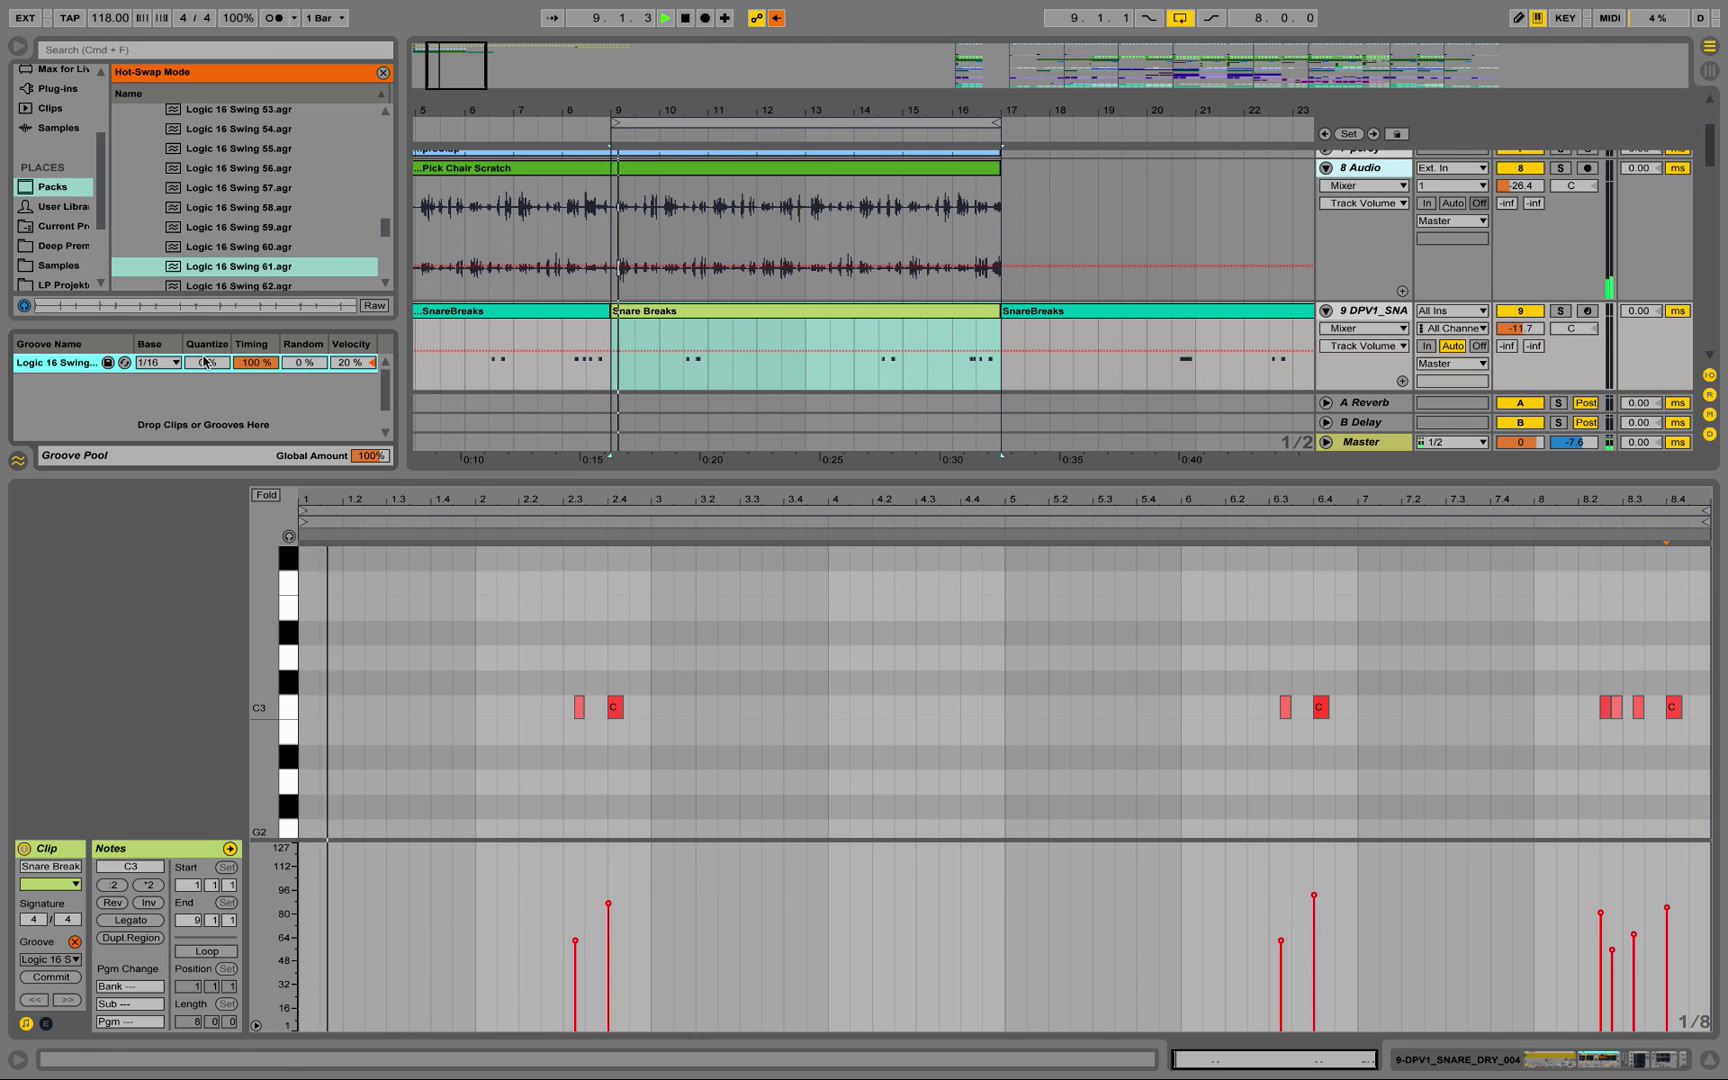
left_click(957, 340)
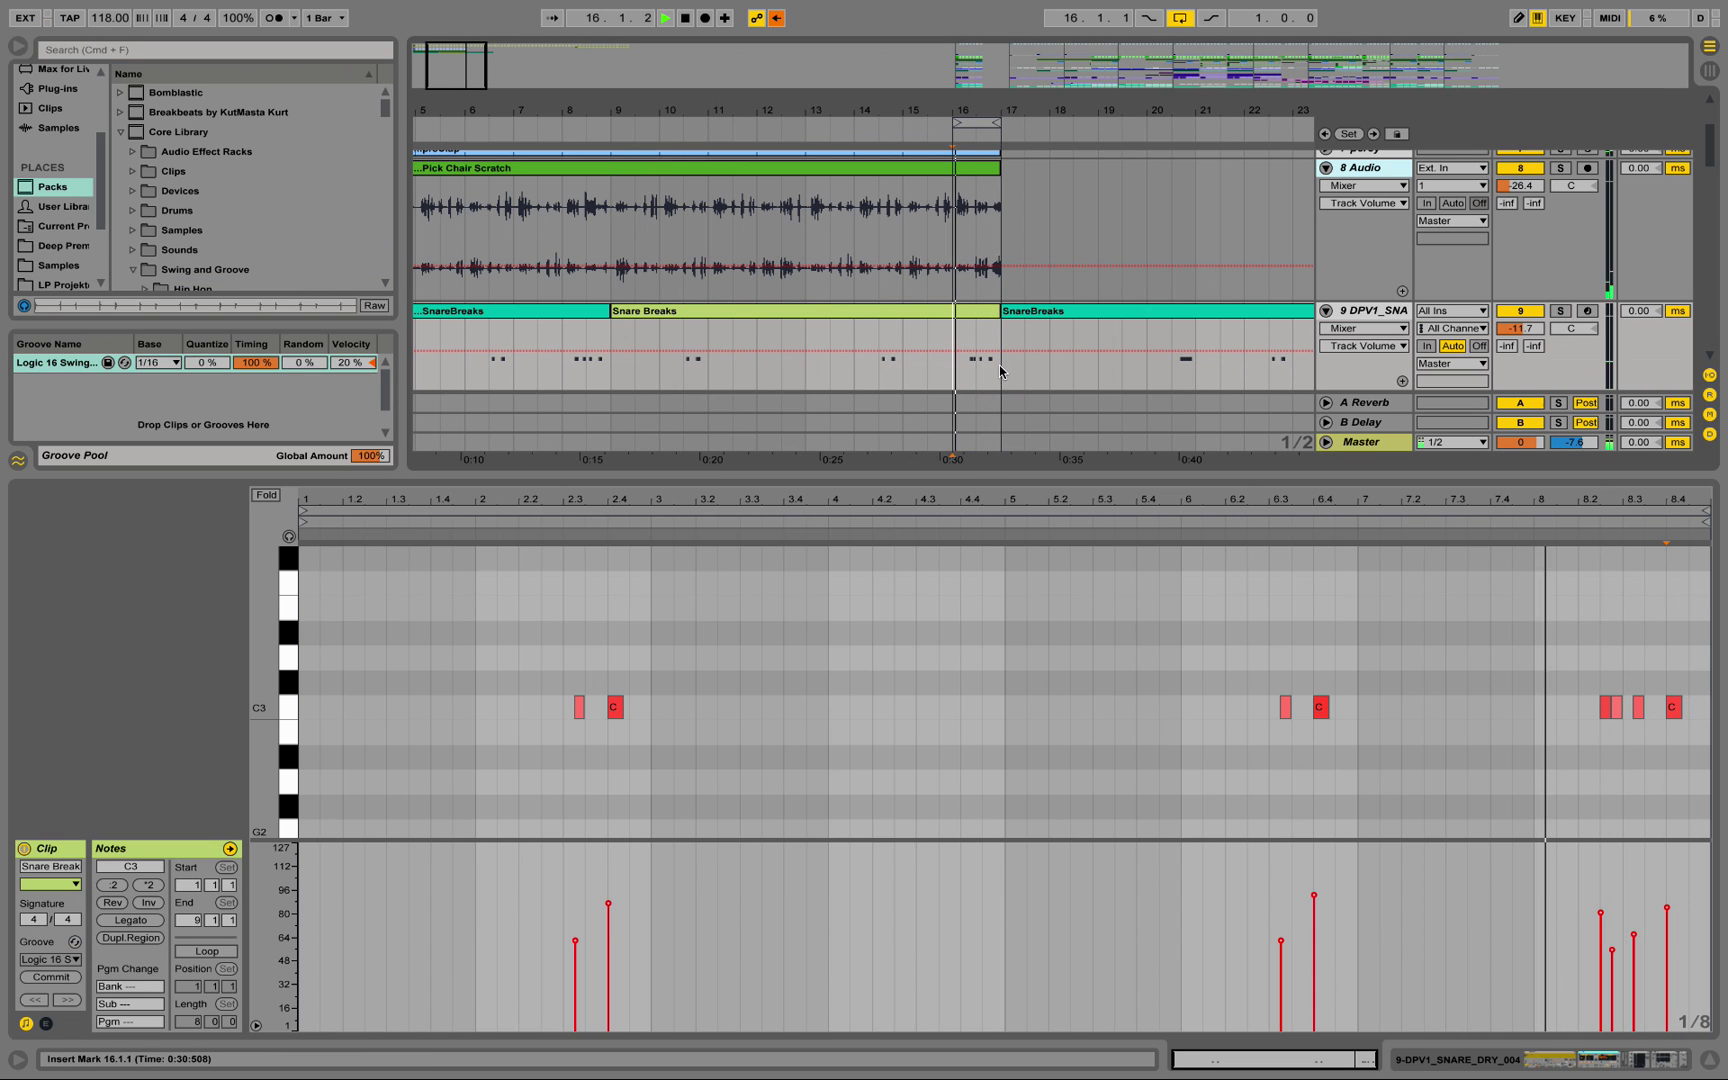
- Sweep the Logic 16 Swing groove's Timing down and back to 100%, and audition the loop with Random at 100%
left_click_drag(258, 364, 258, 470)
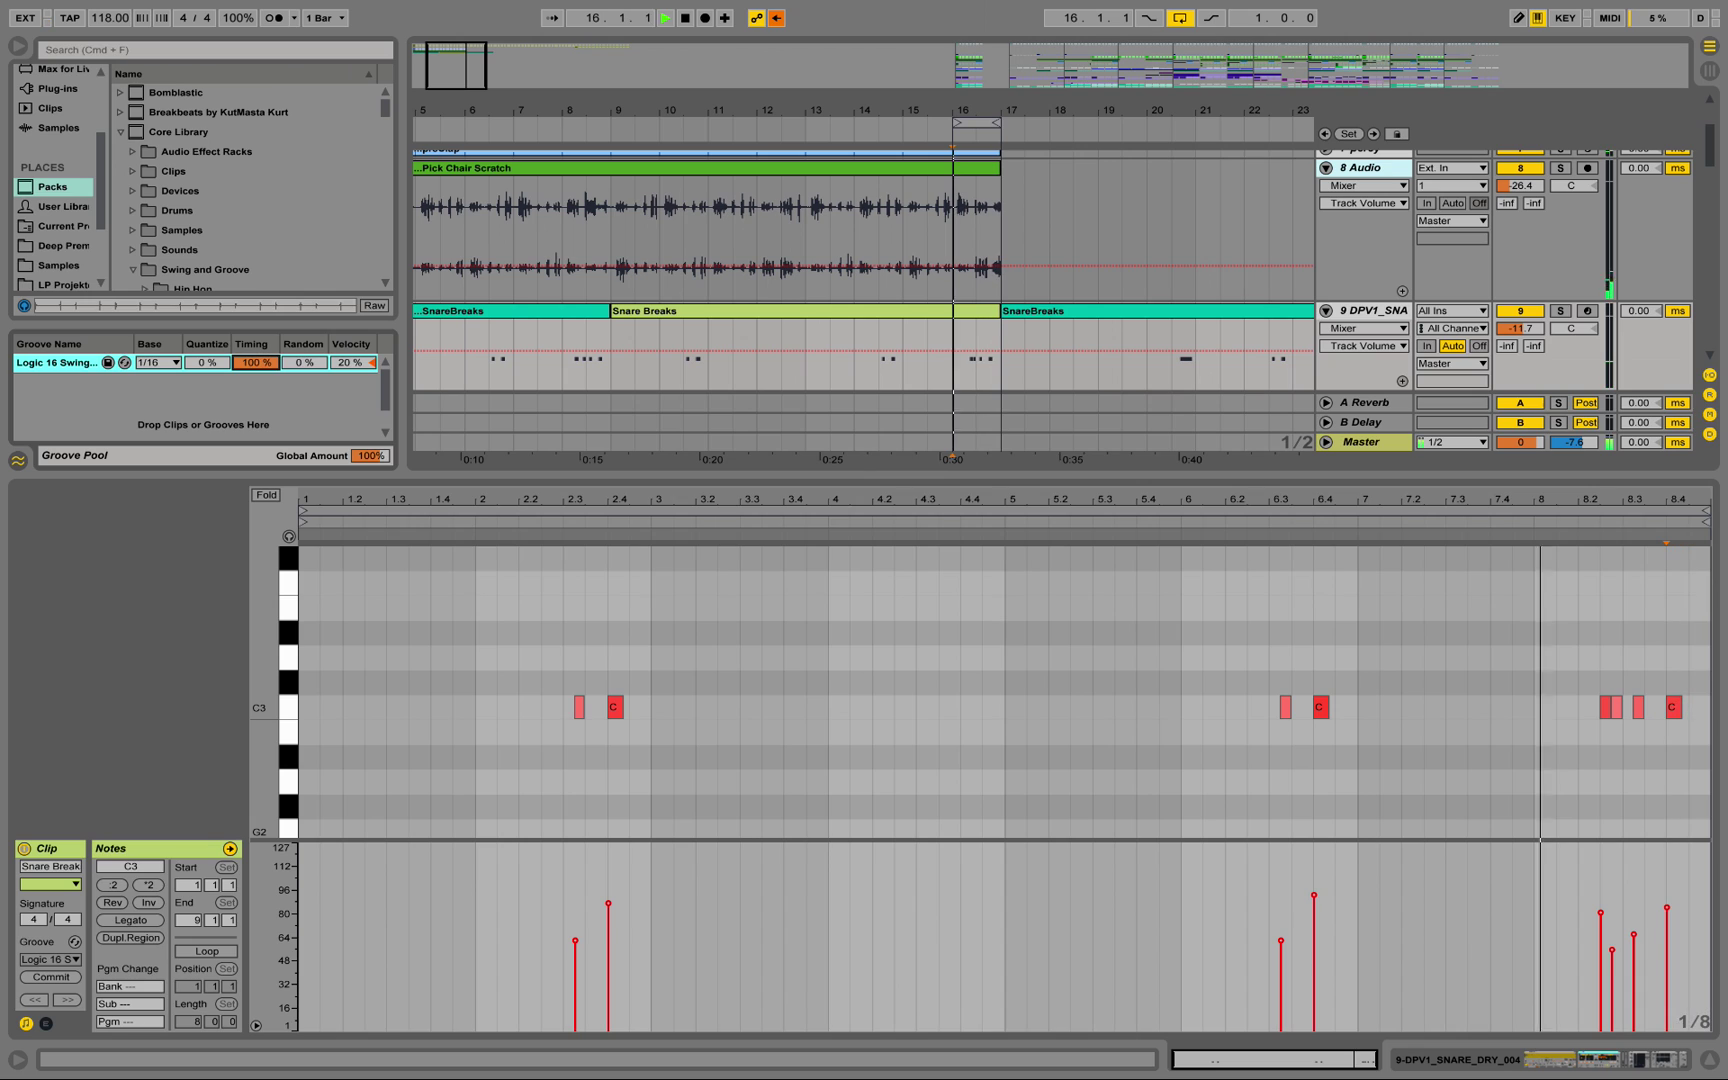
left_click_drag(258, 364, 258, 260)
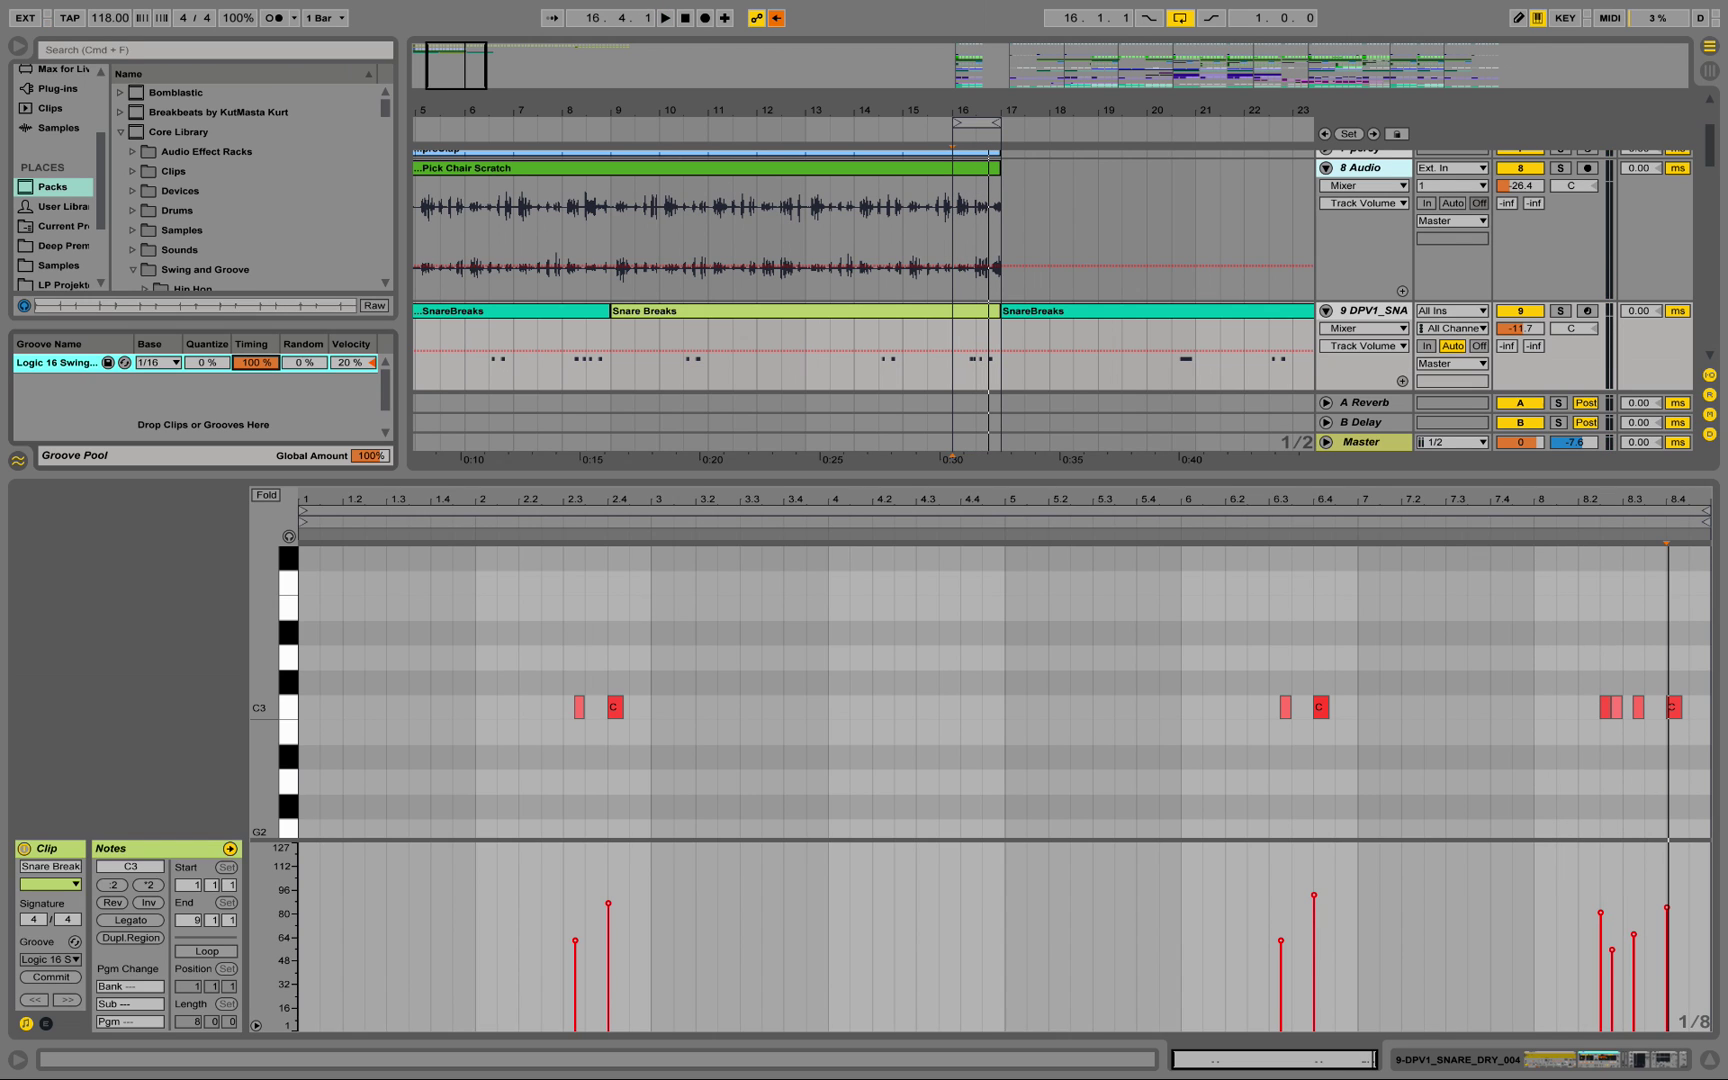
left_click_drag(297, 369, 297, 260)
key("space")
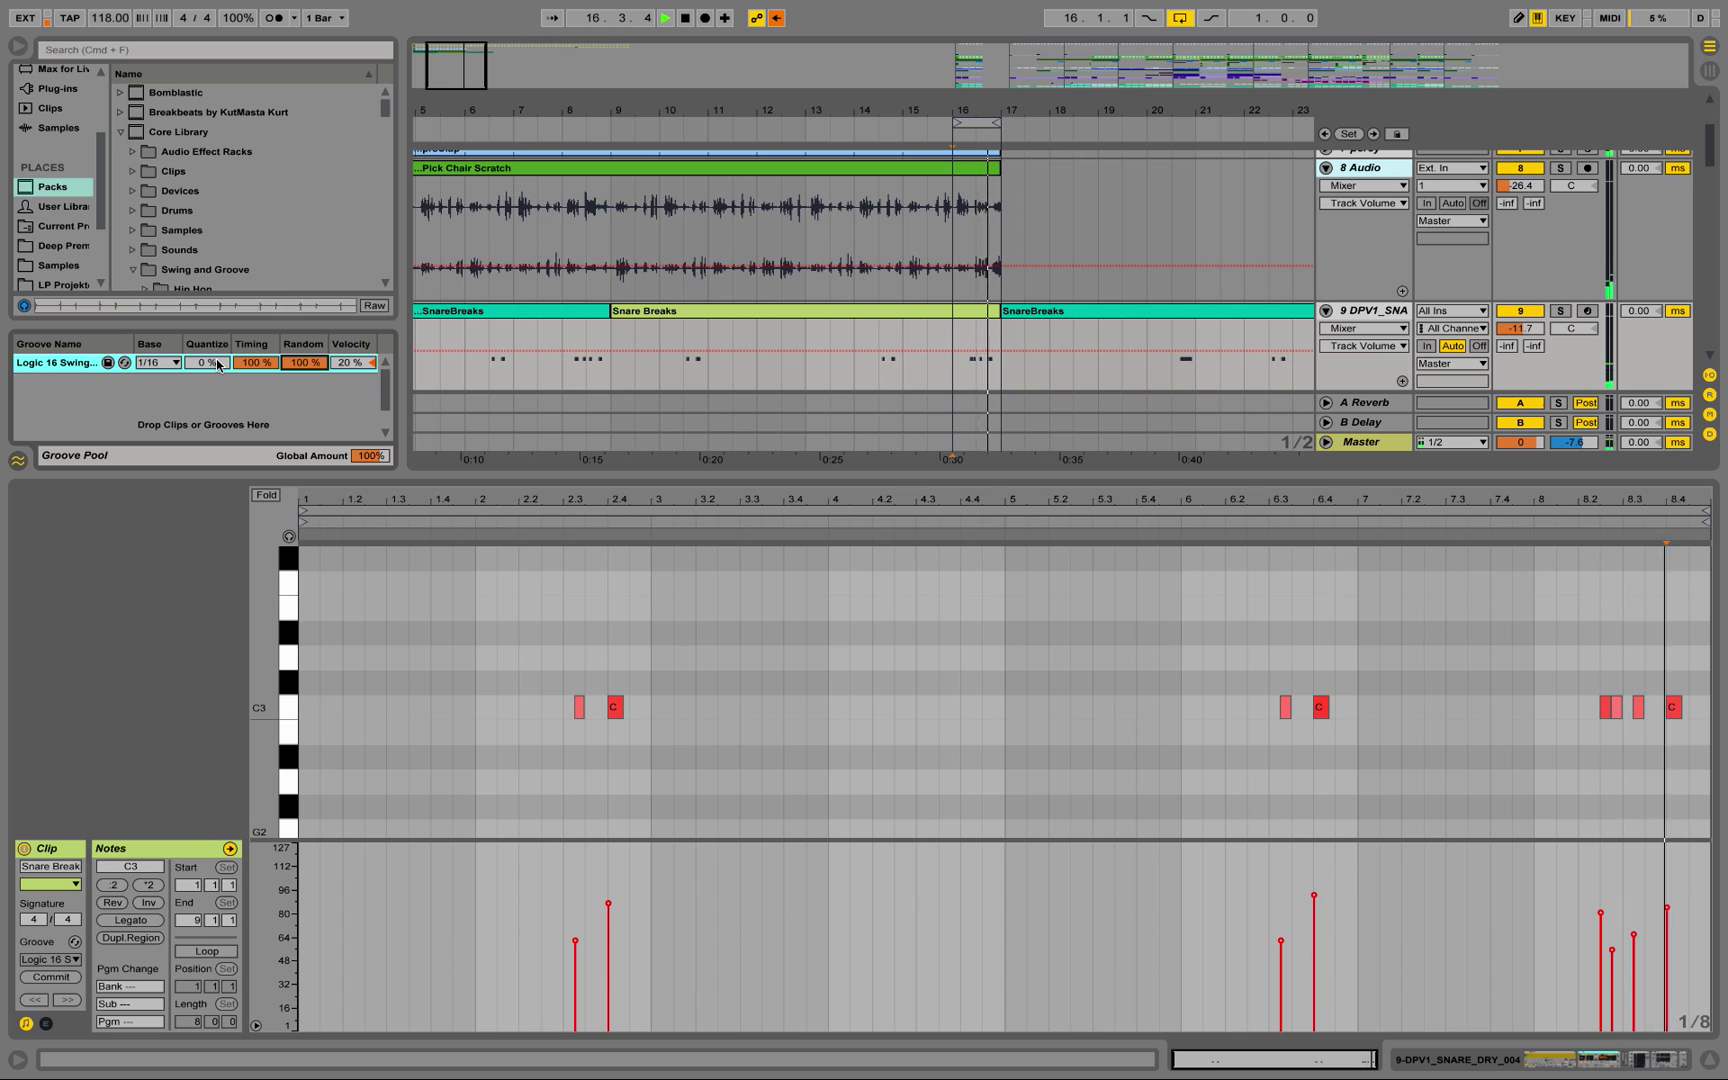
key("space")
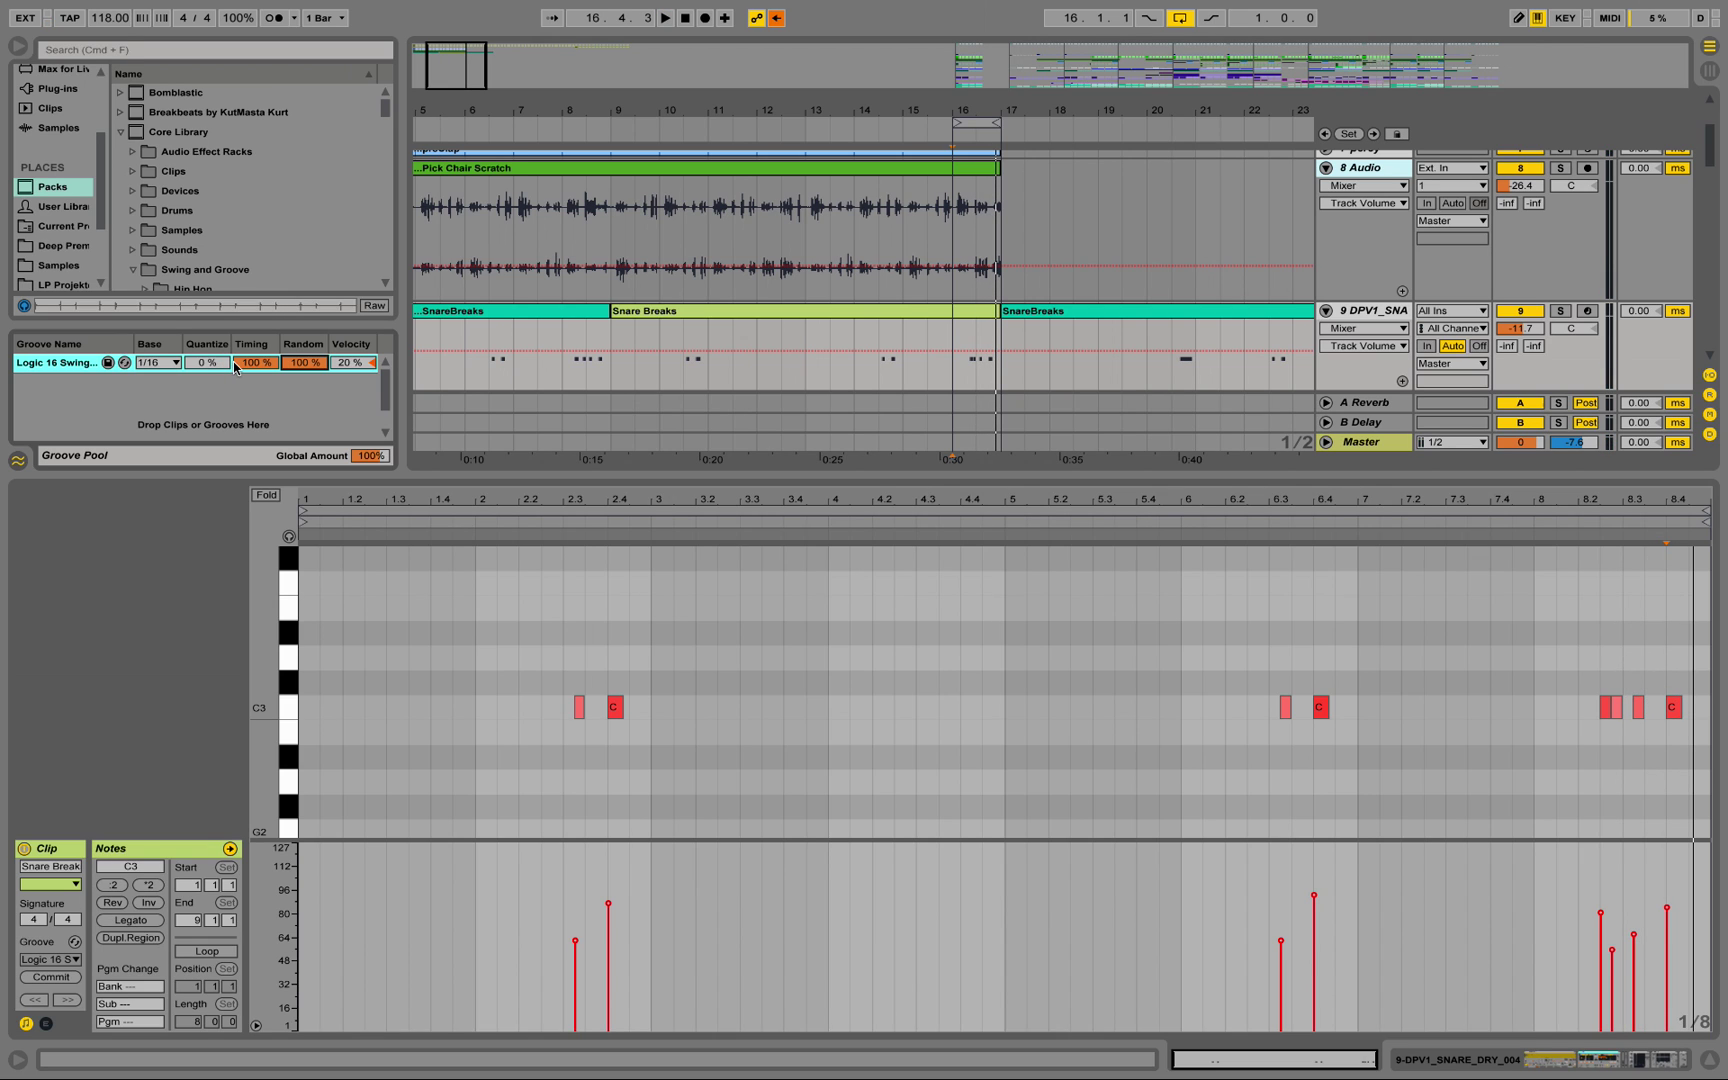
- Audition the groove with Quantize at 100% and return Quantize to 0%
left_click_drag(223, 368, 223, 330)
key("space")
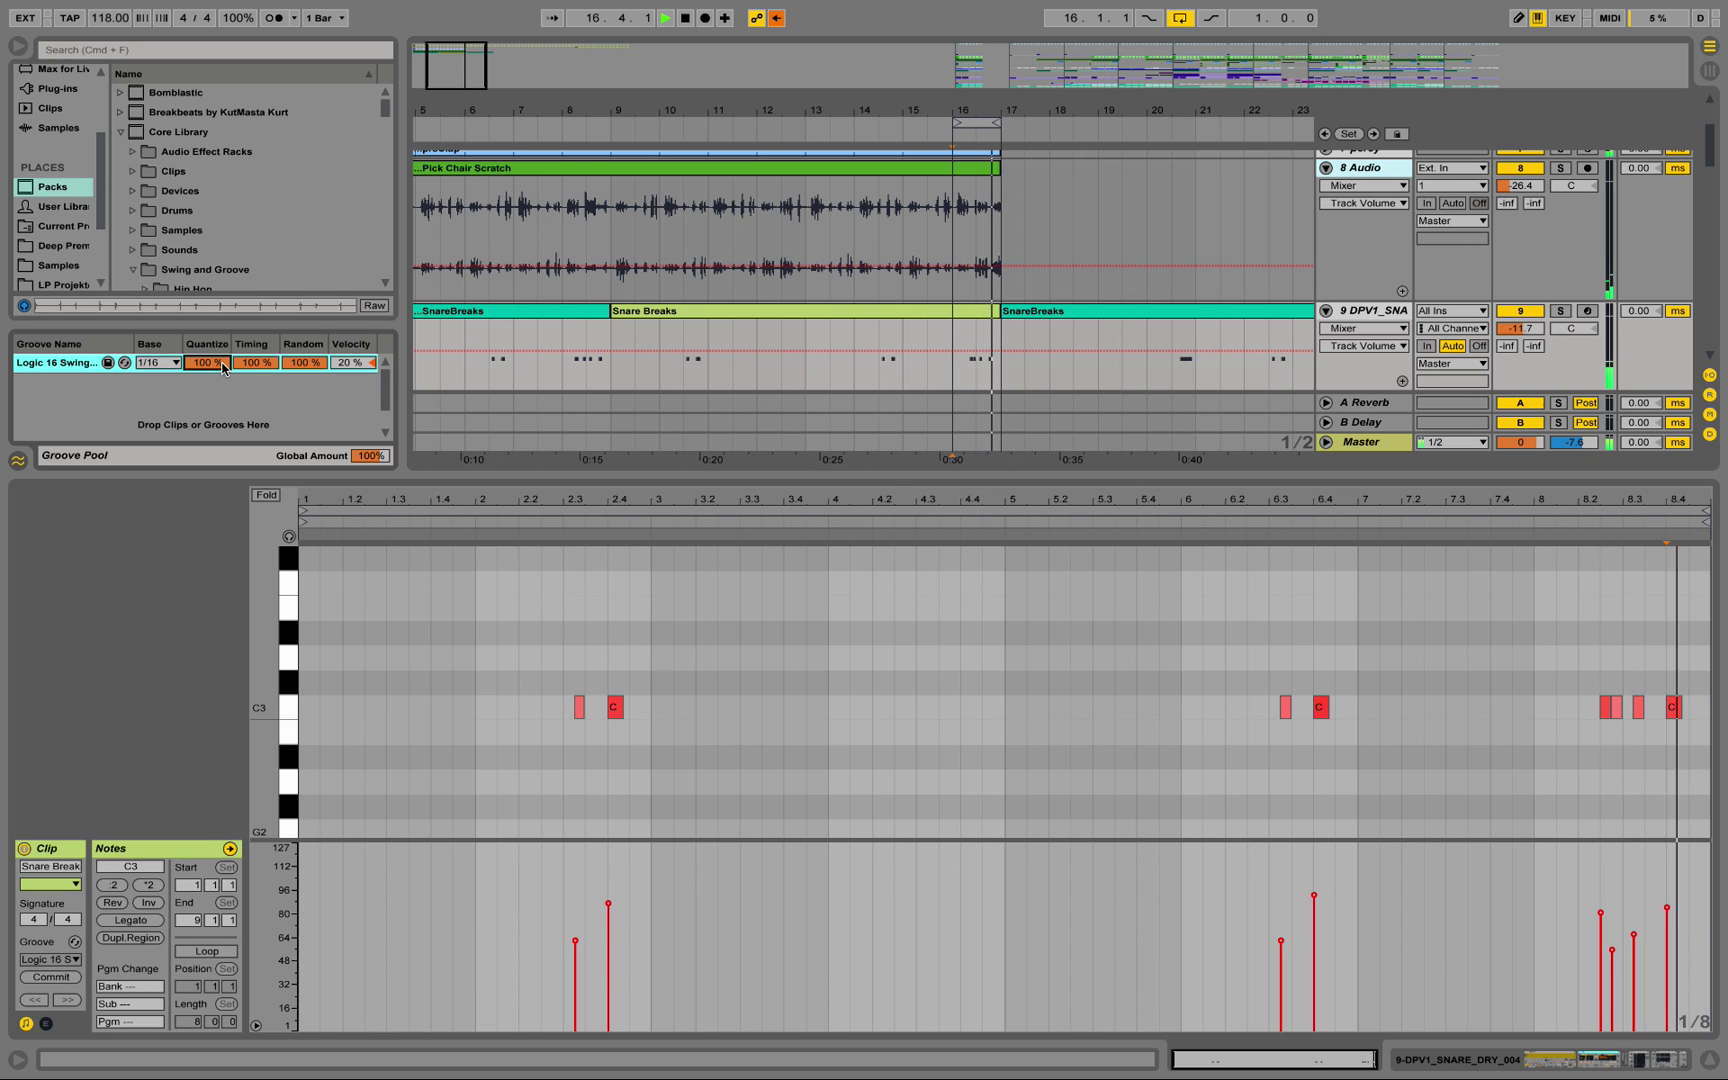
left_click_drag(224, 368, 224, 403)
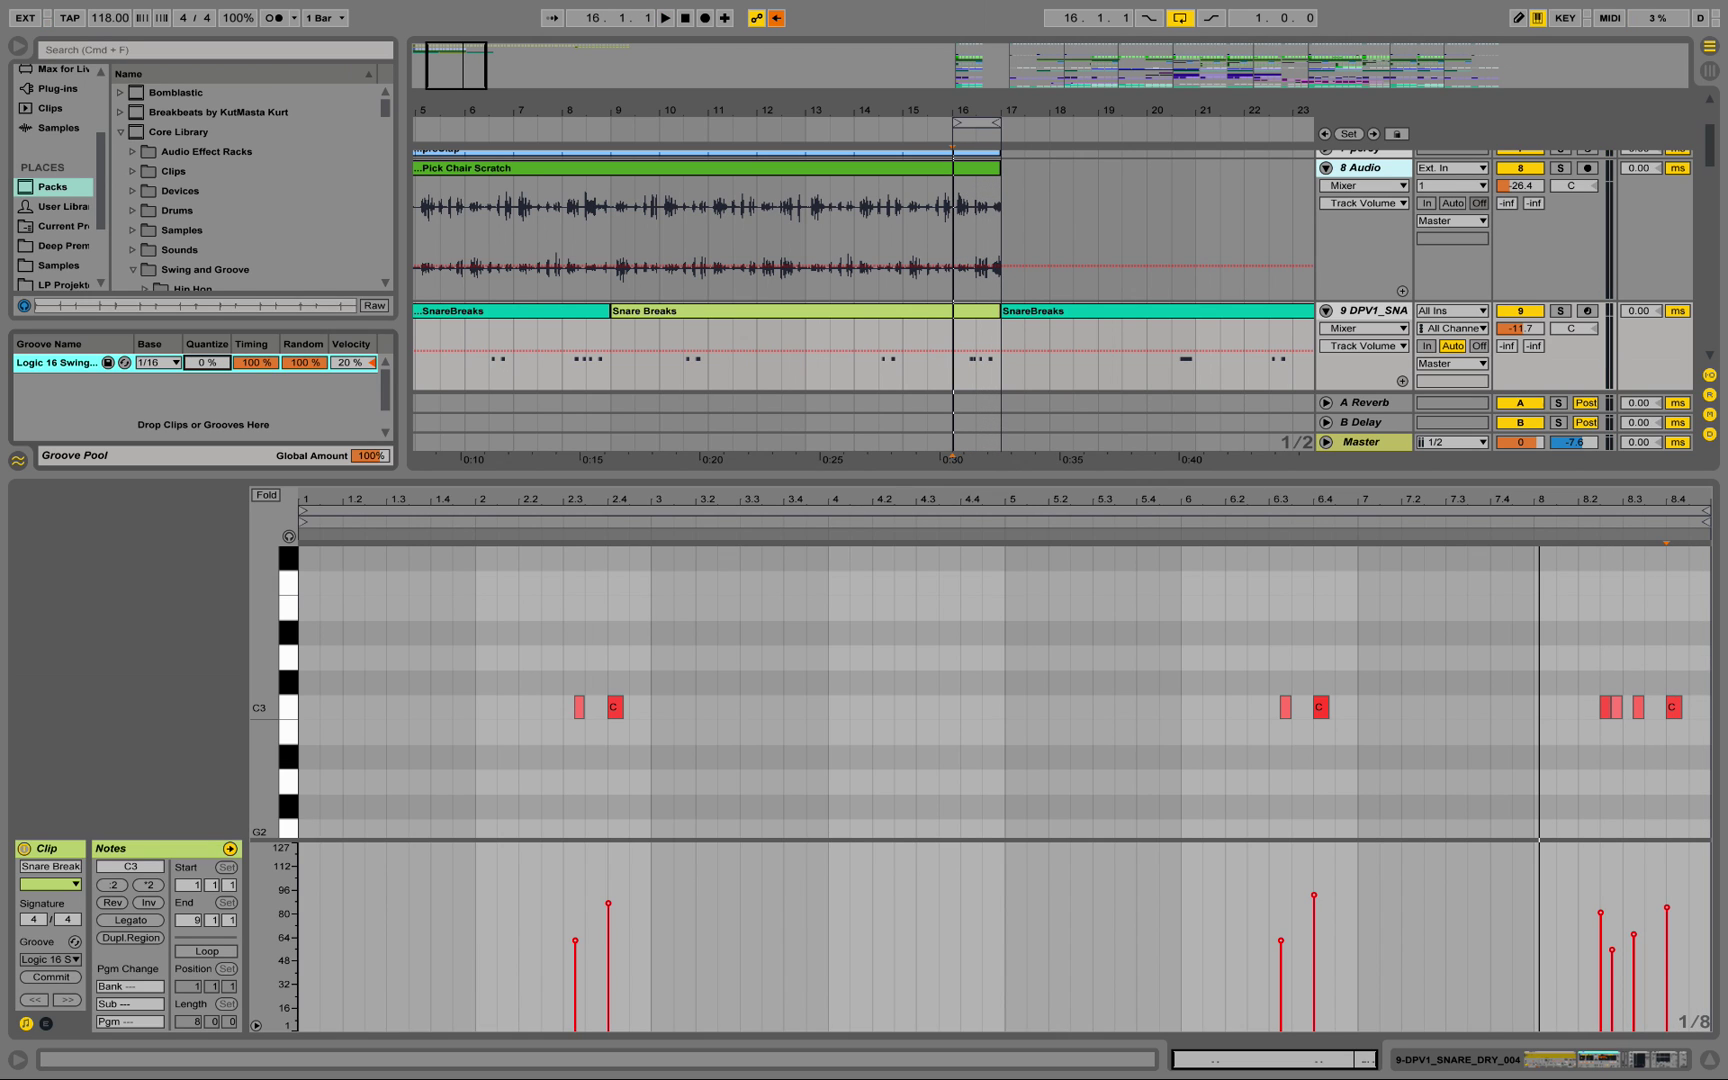
- Audition the groove with a 1/32 base and Quantize at 100%, lower Quantize, and return the base to 1/16
left_click(177, 363)
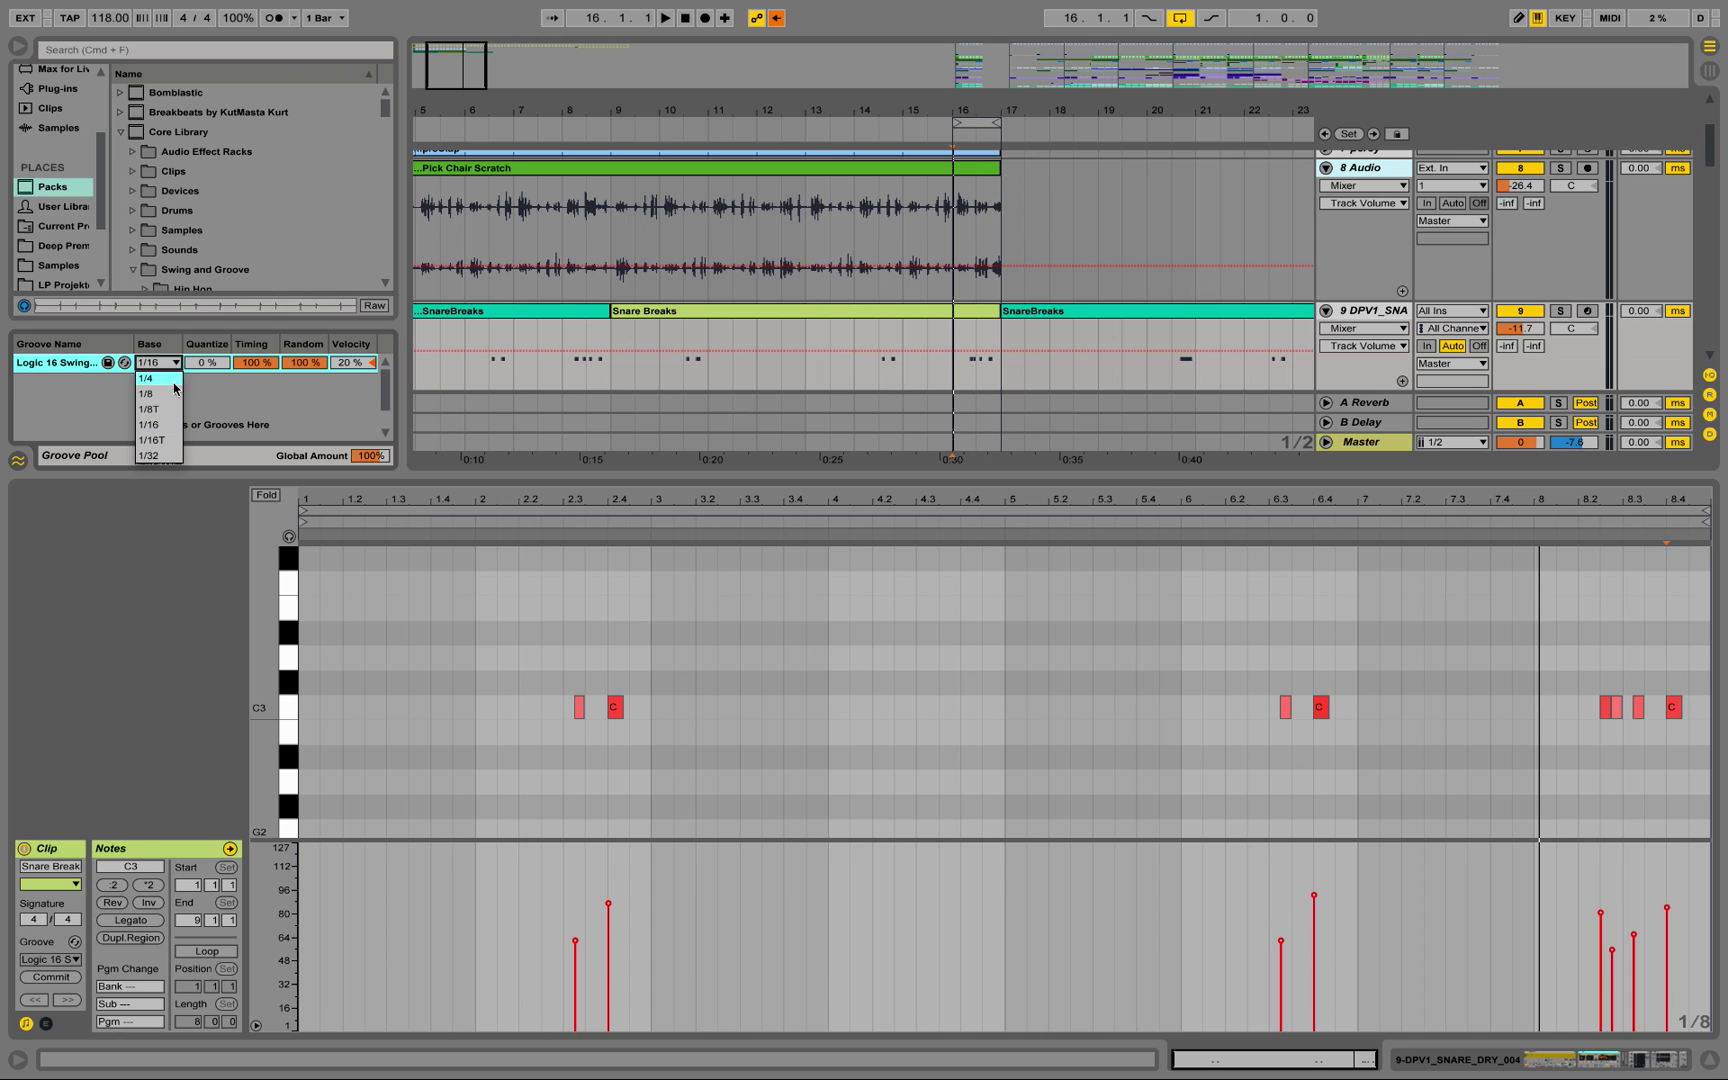
left_click(170, 454)
key("space")
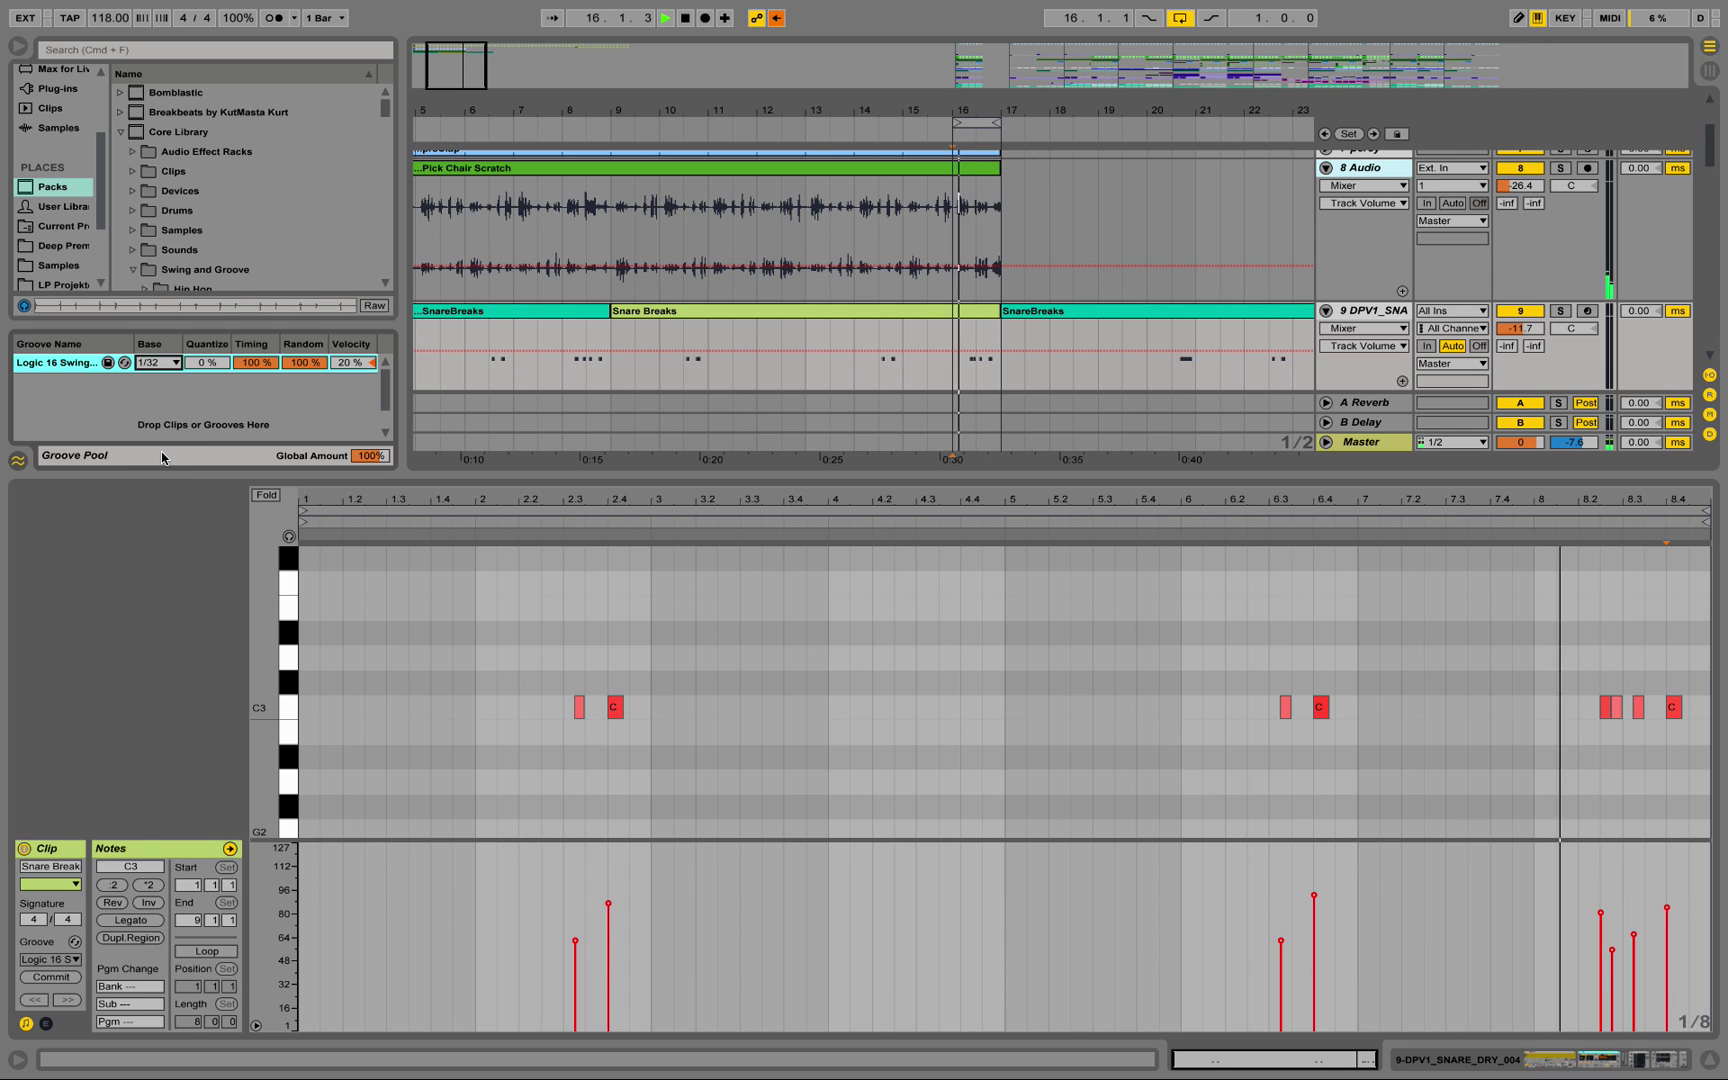
left_click(207, 363)
left_click_drag(195, 367, 195, 267)
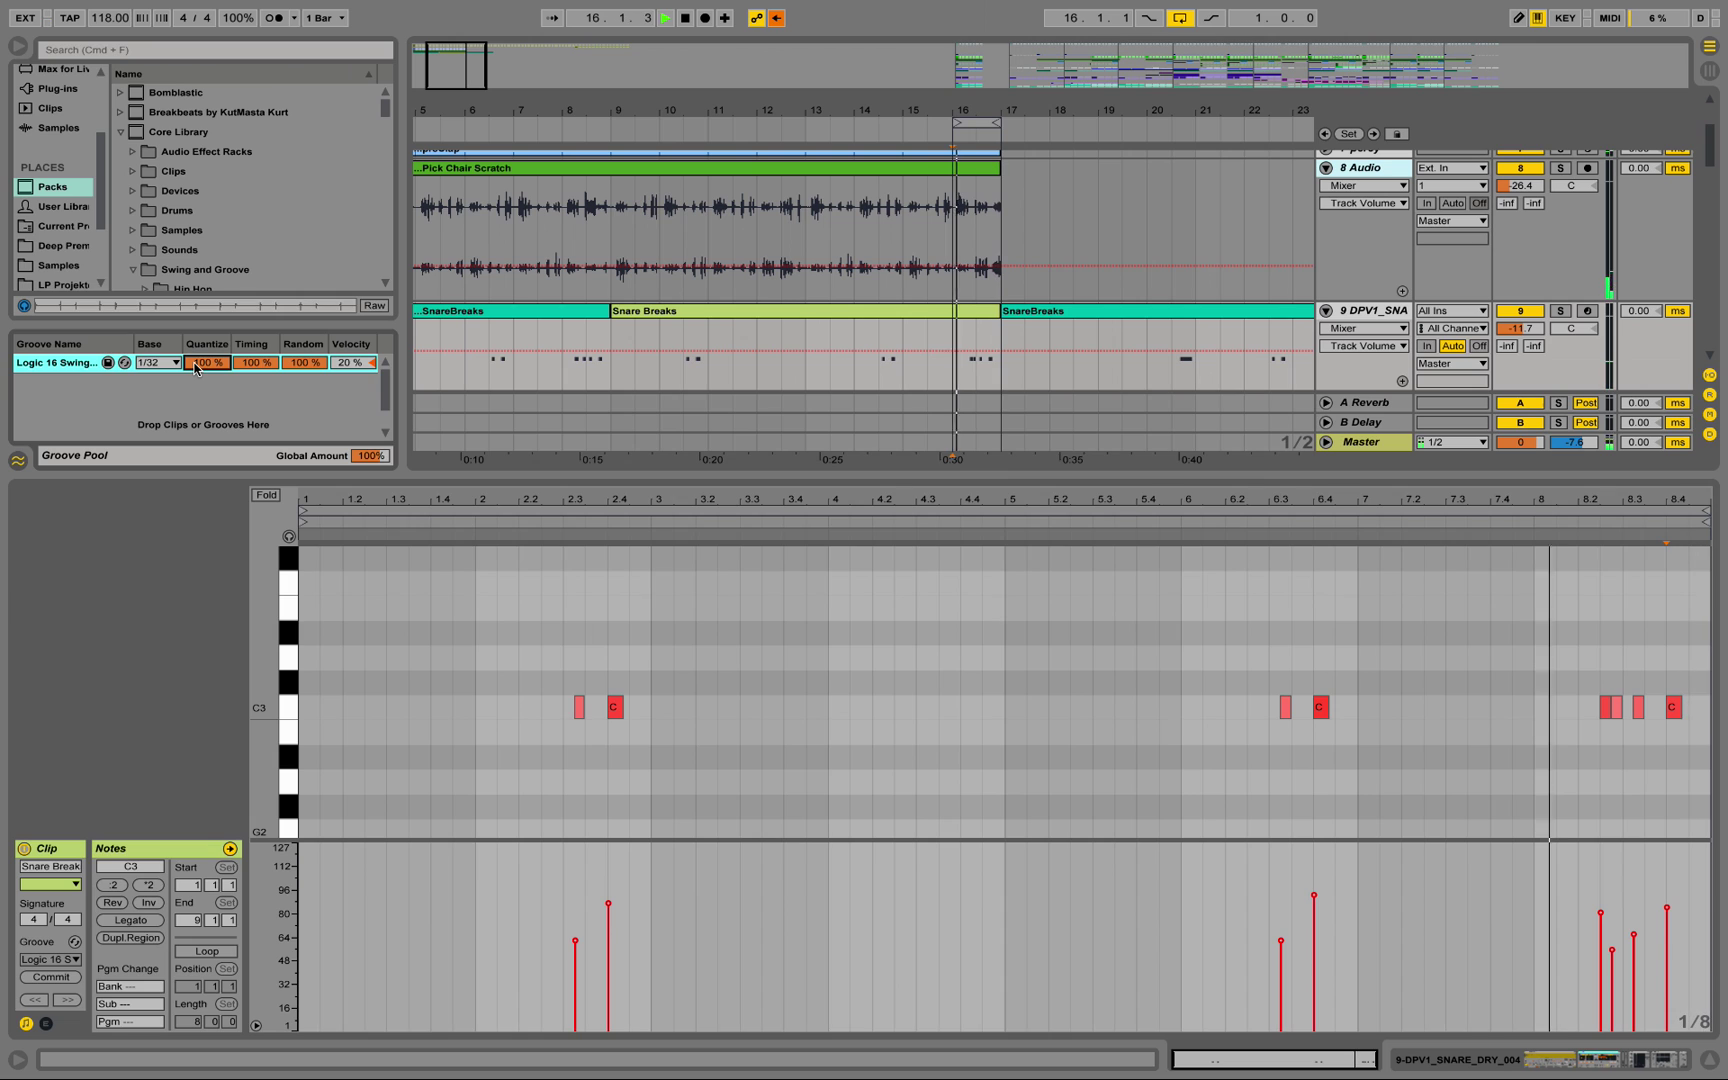
left_click_drag(195, 367, 195, 441)
left_click(158, 362)
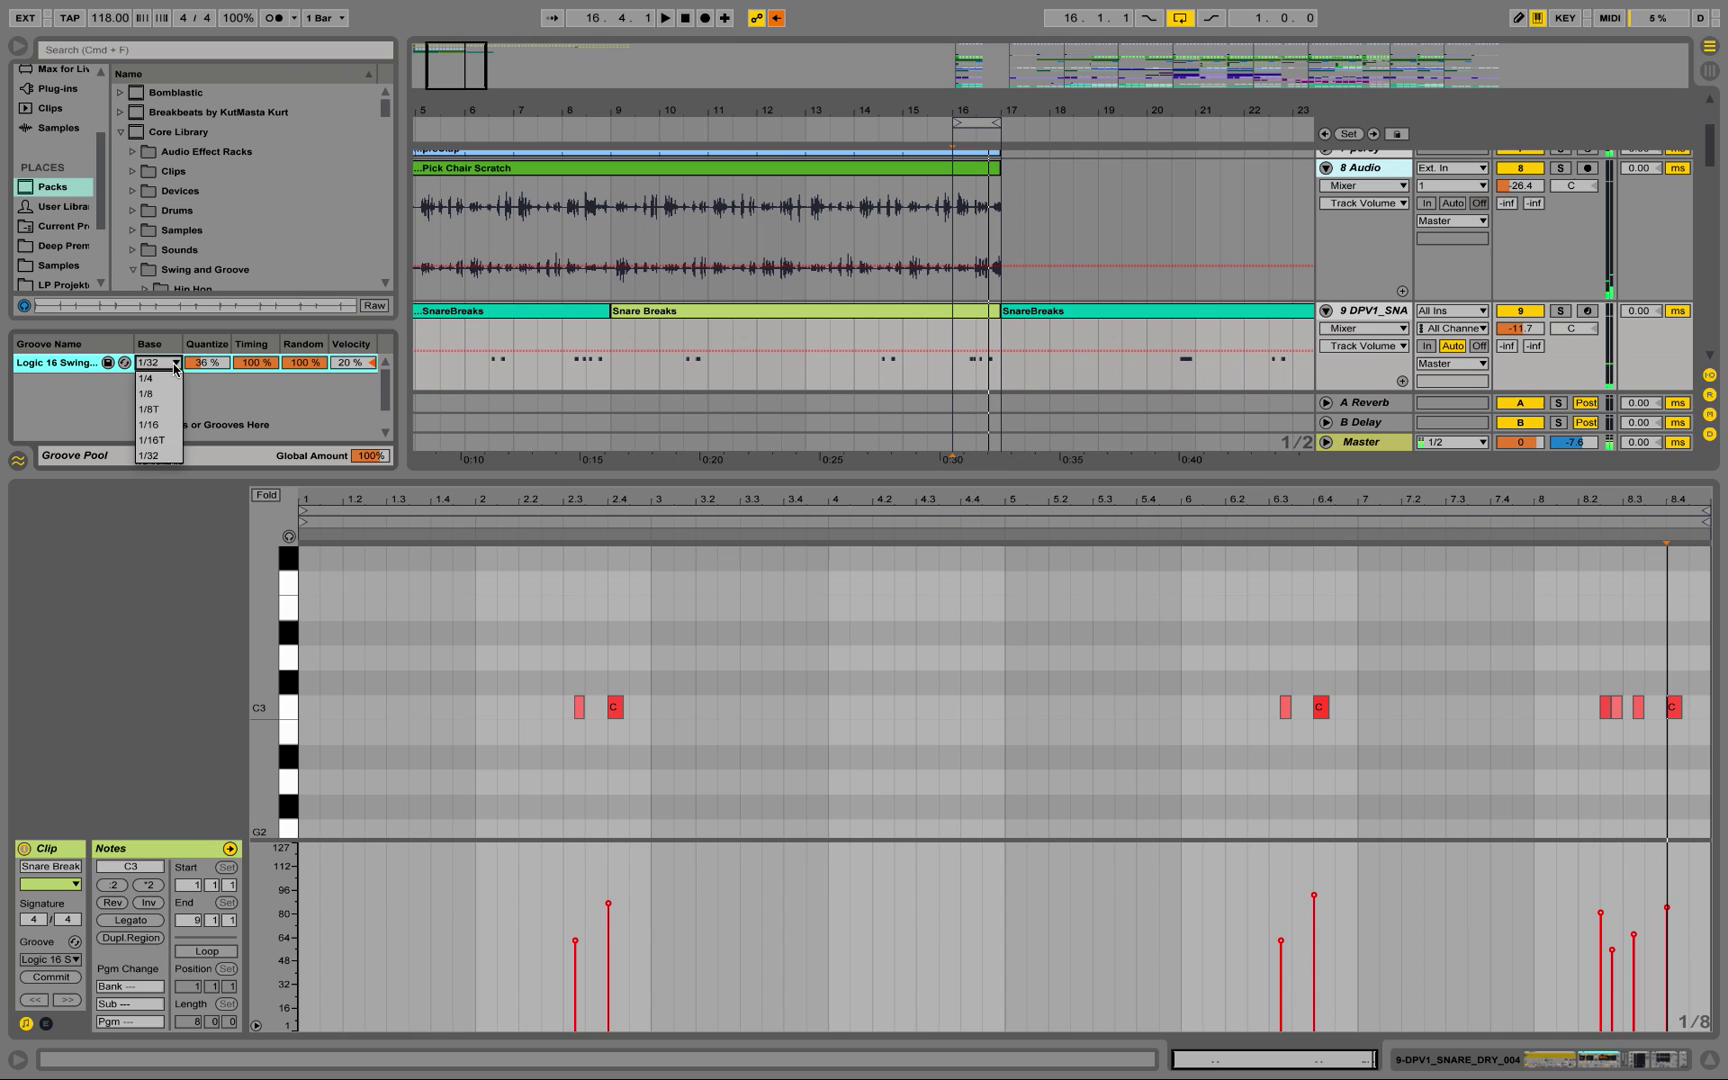
left_click(157, 432)
- Set the groove's Quantize to 0%, Timing to 35%, Random to 30% and Velocity to 42% while auditioning the loop
left_click_drag(212, 367, 304, 397)
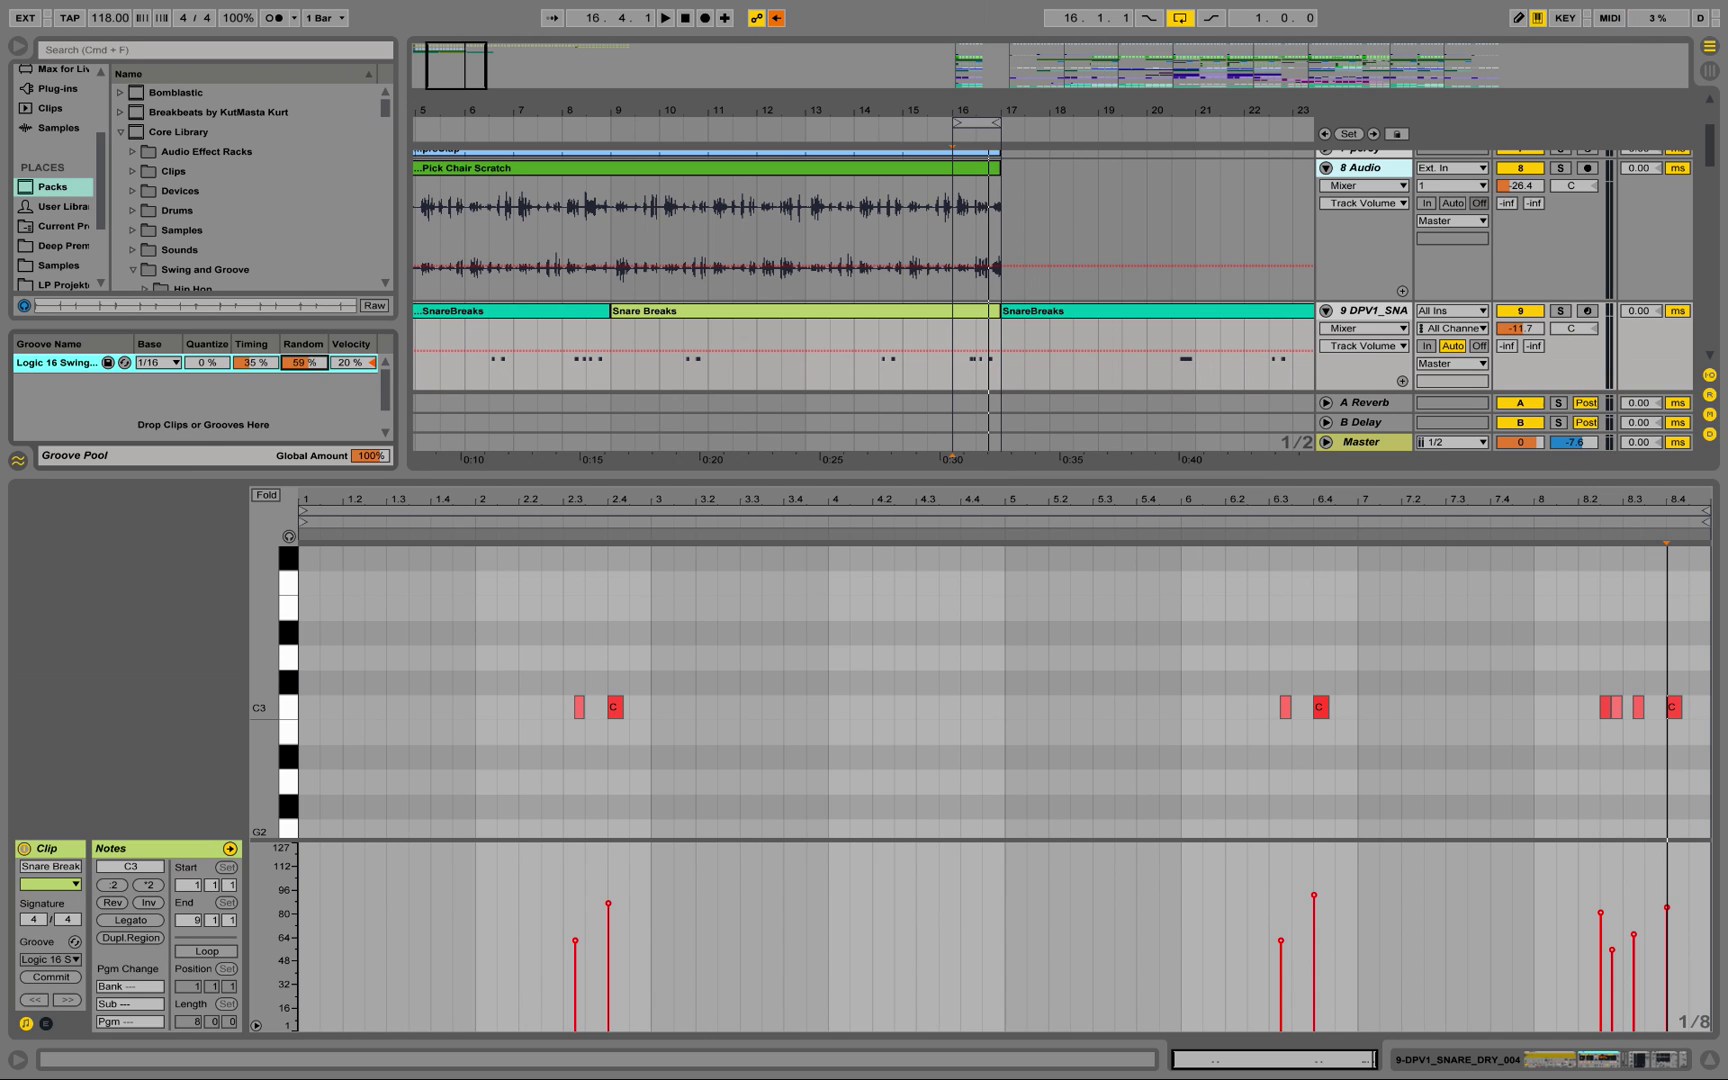
key("space")
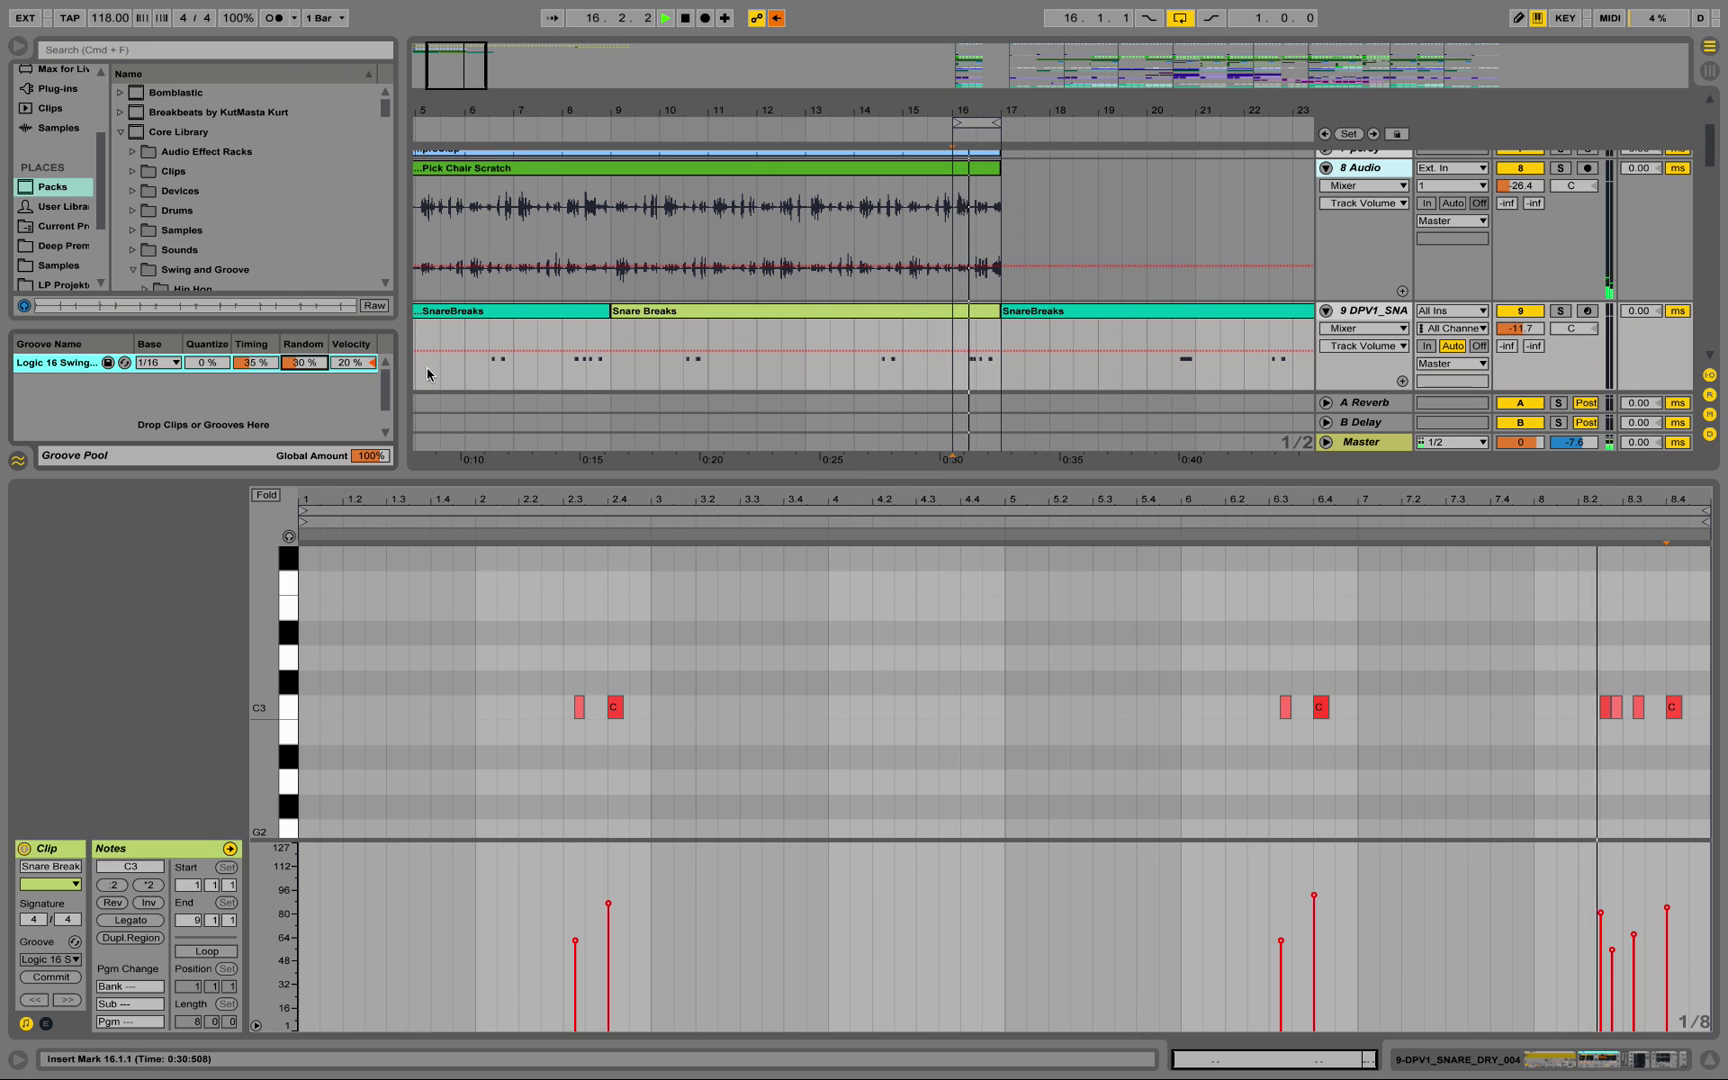
left_click_drag(307, 365, 353, 284)
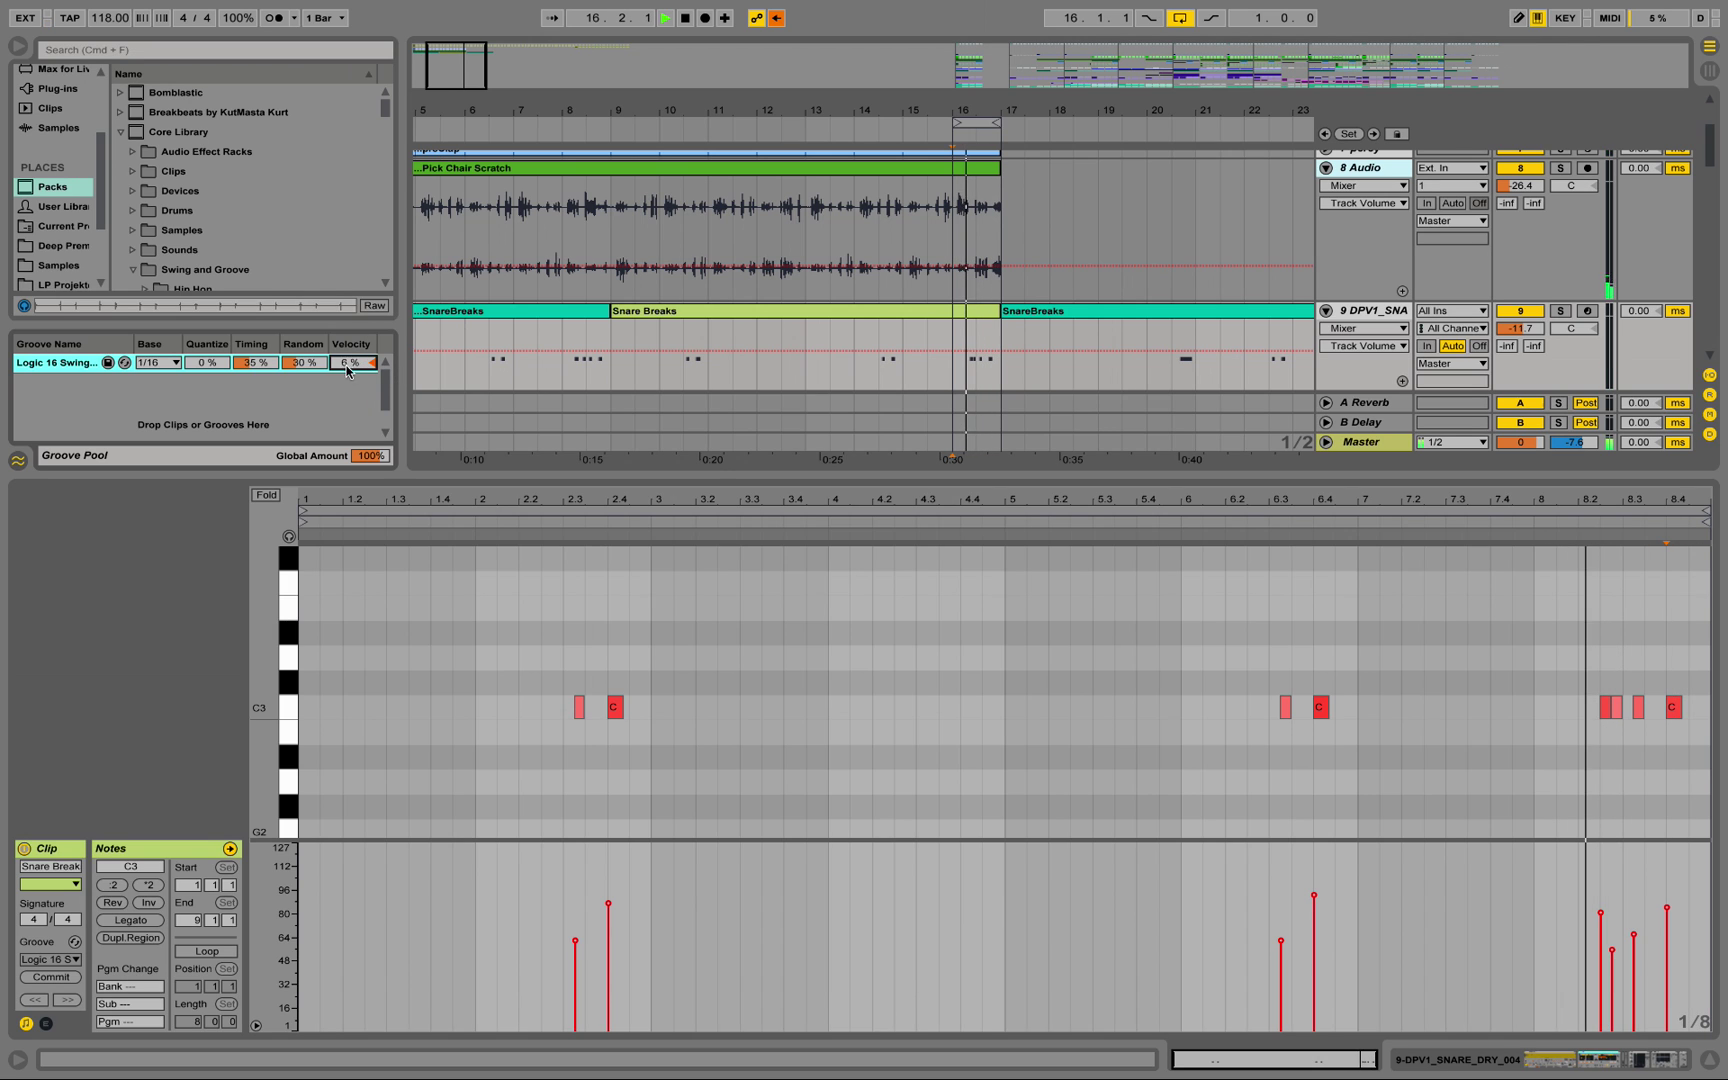
left_click_drag(351, 362, 351, 460)
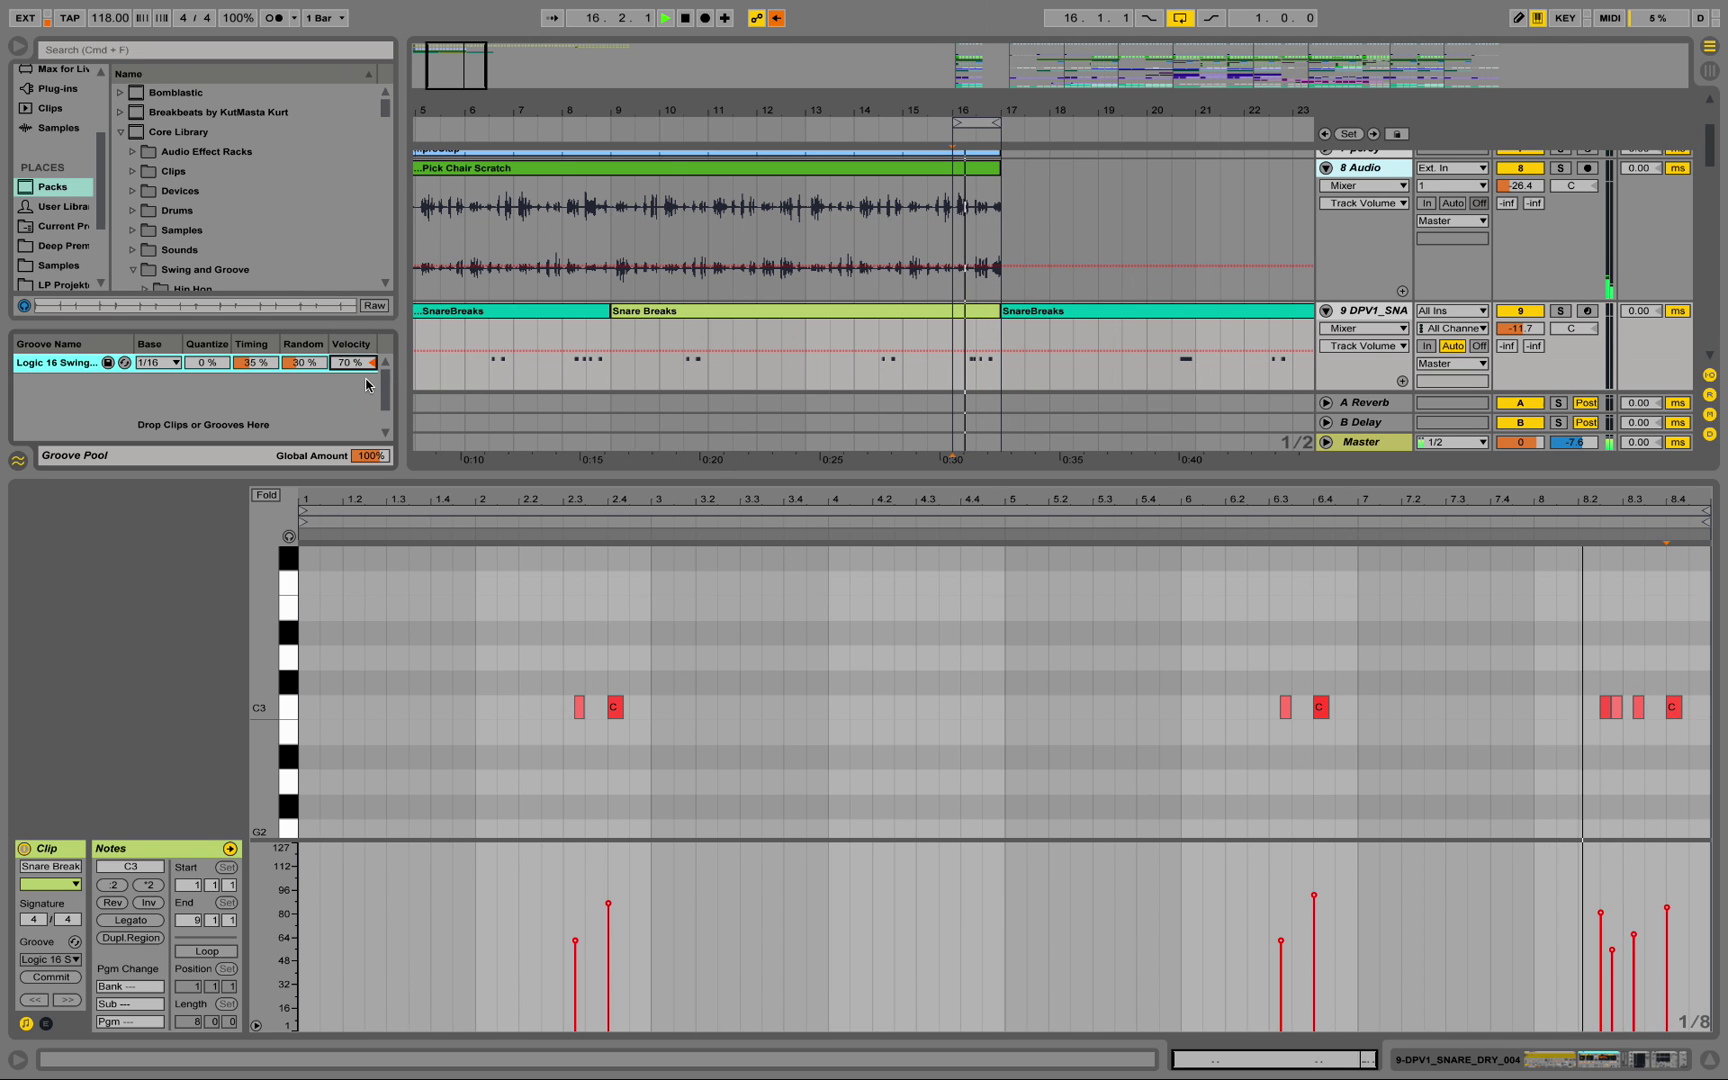
left_click_drag(354, 364, 354, 324)
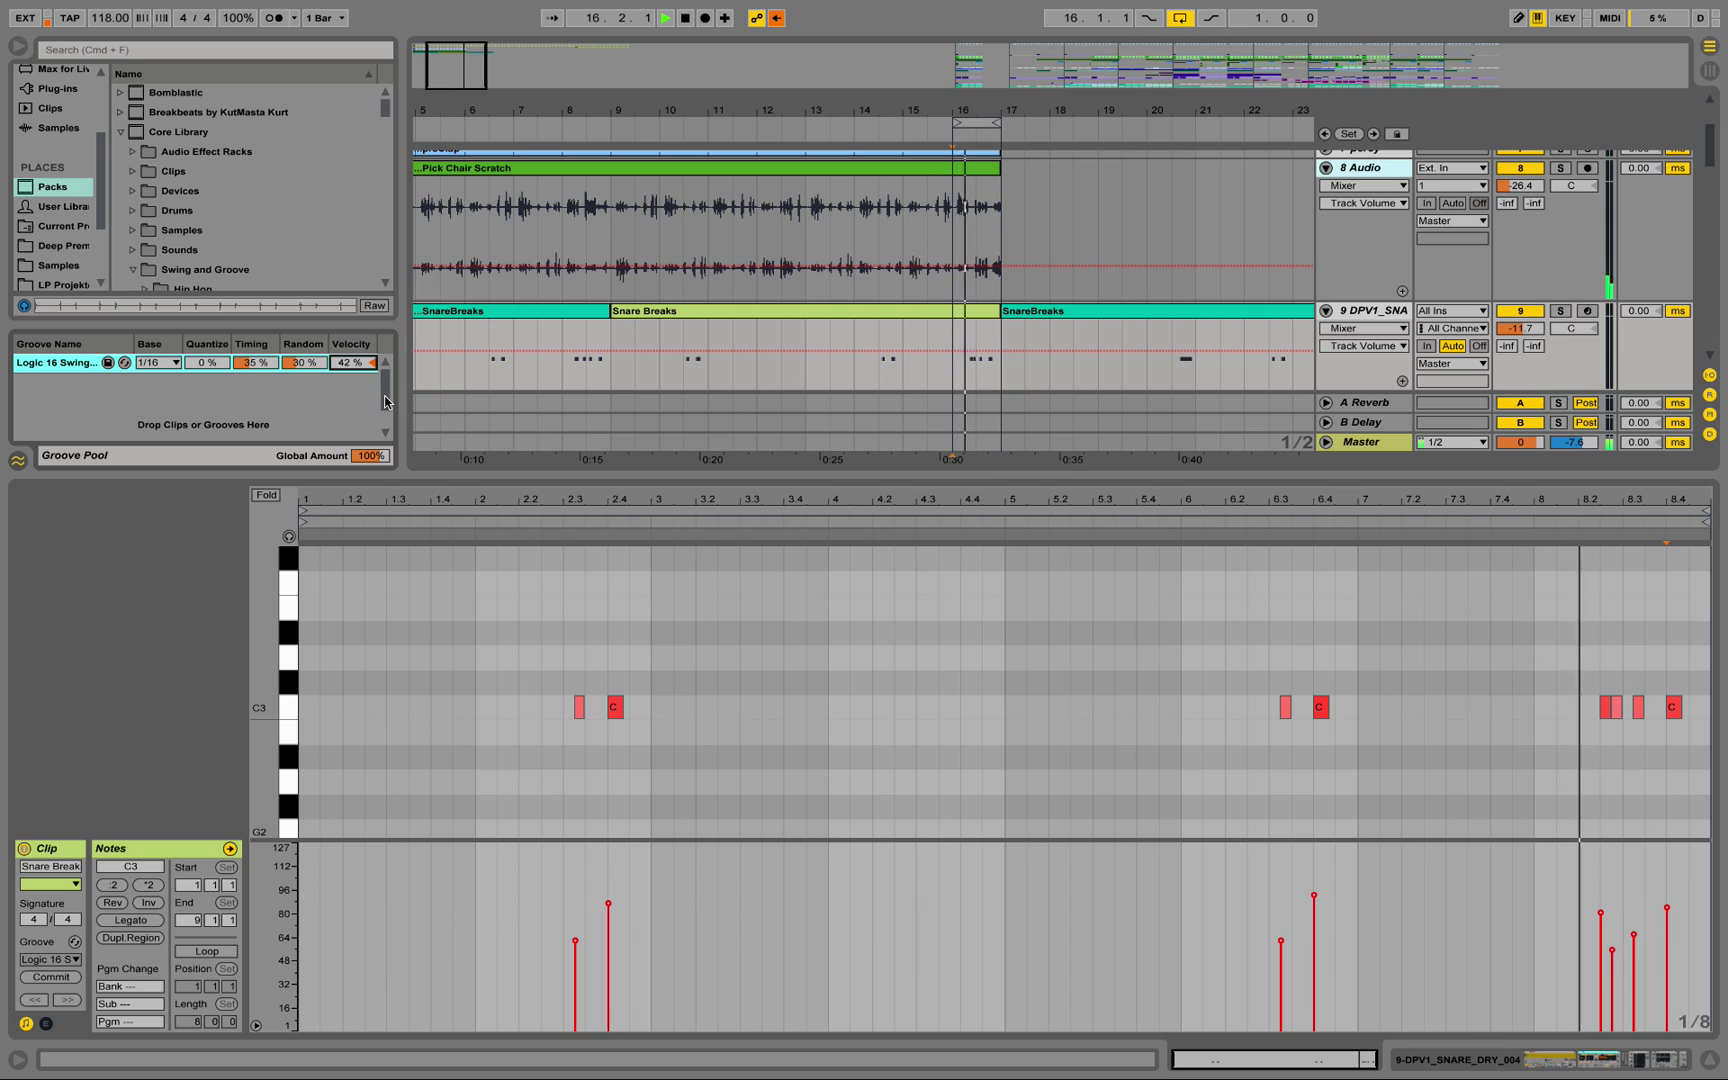
key("space")
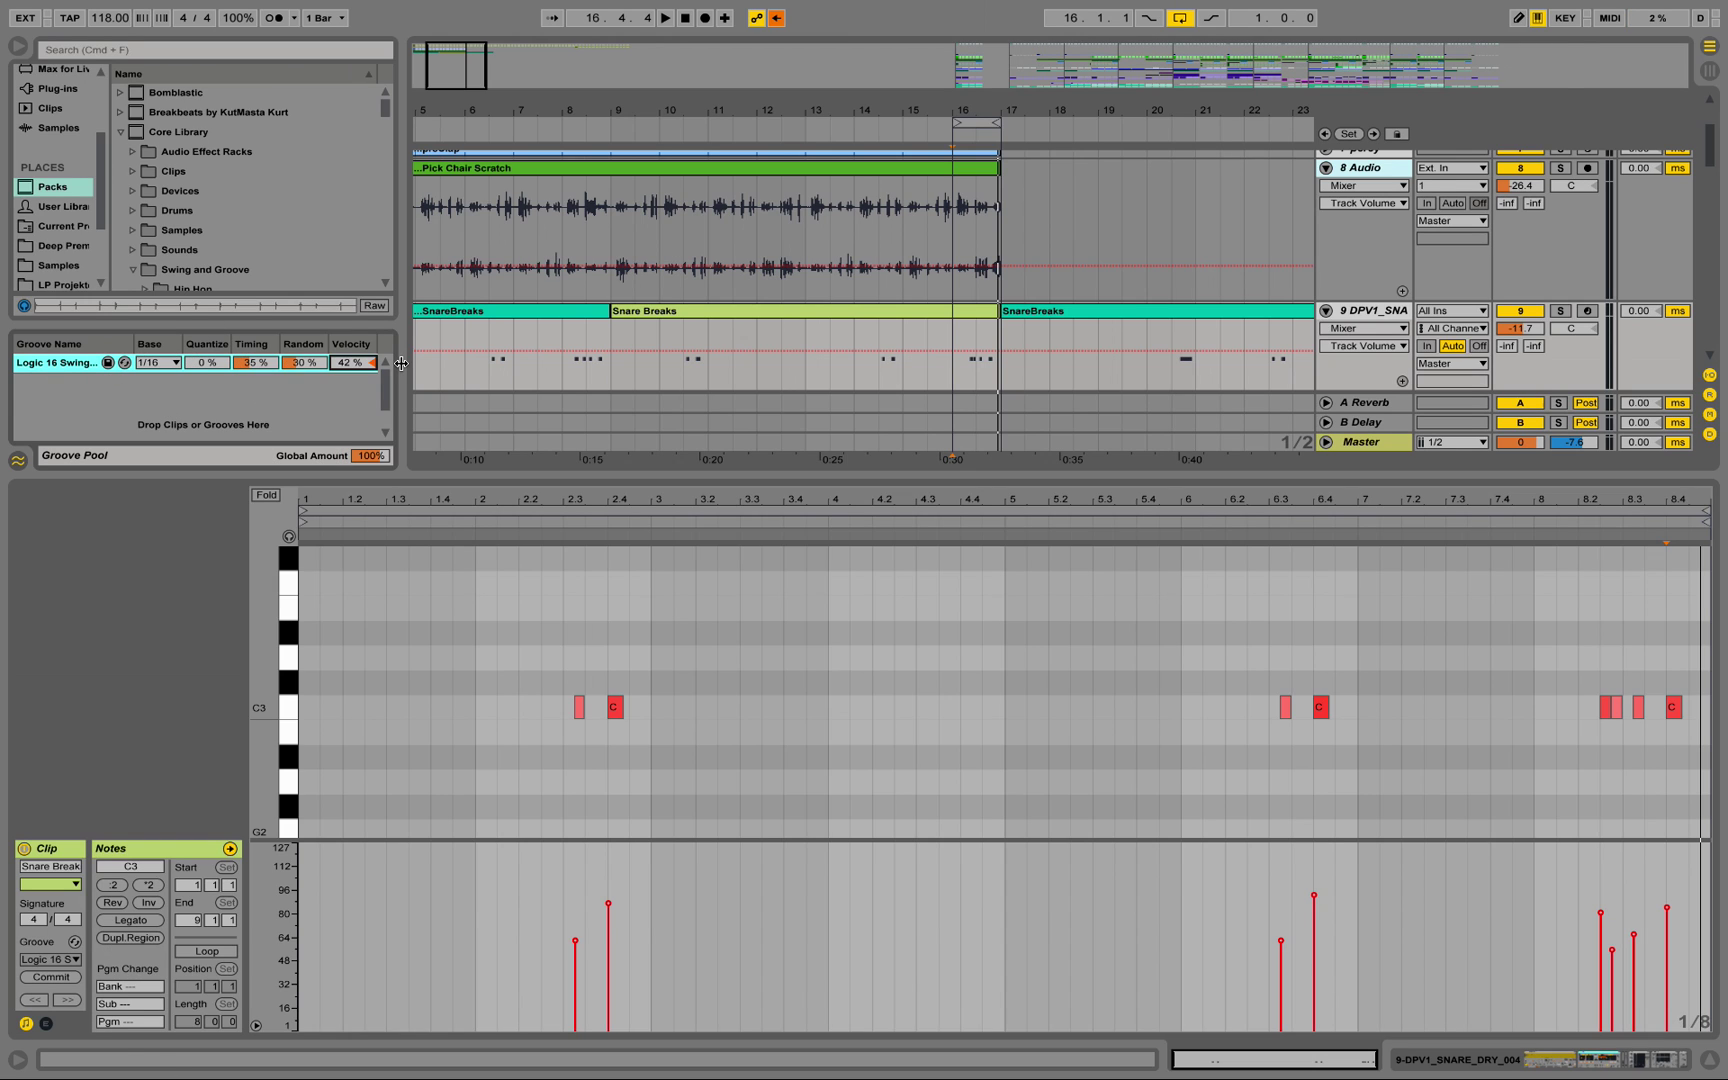
- Commit the groove to the Snare Breaks clip, and undo the commit
left_click(55, 975)
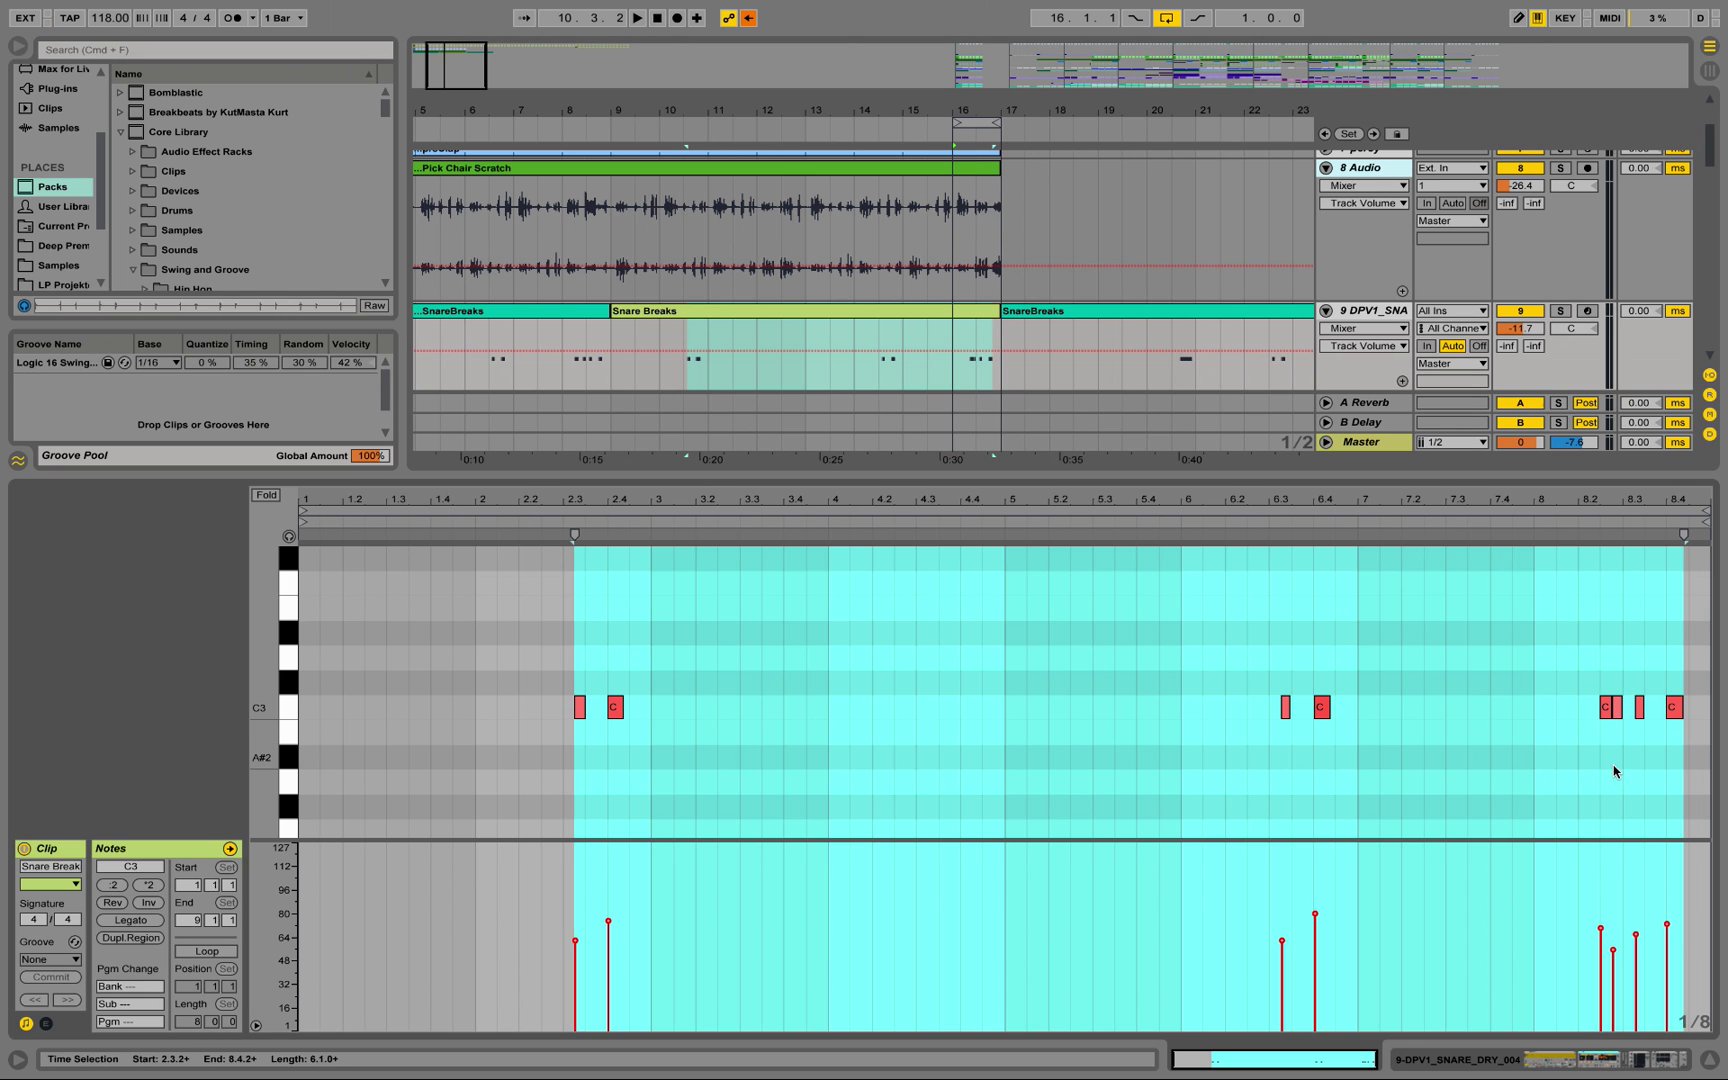
left_click(1615, 771)
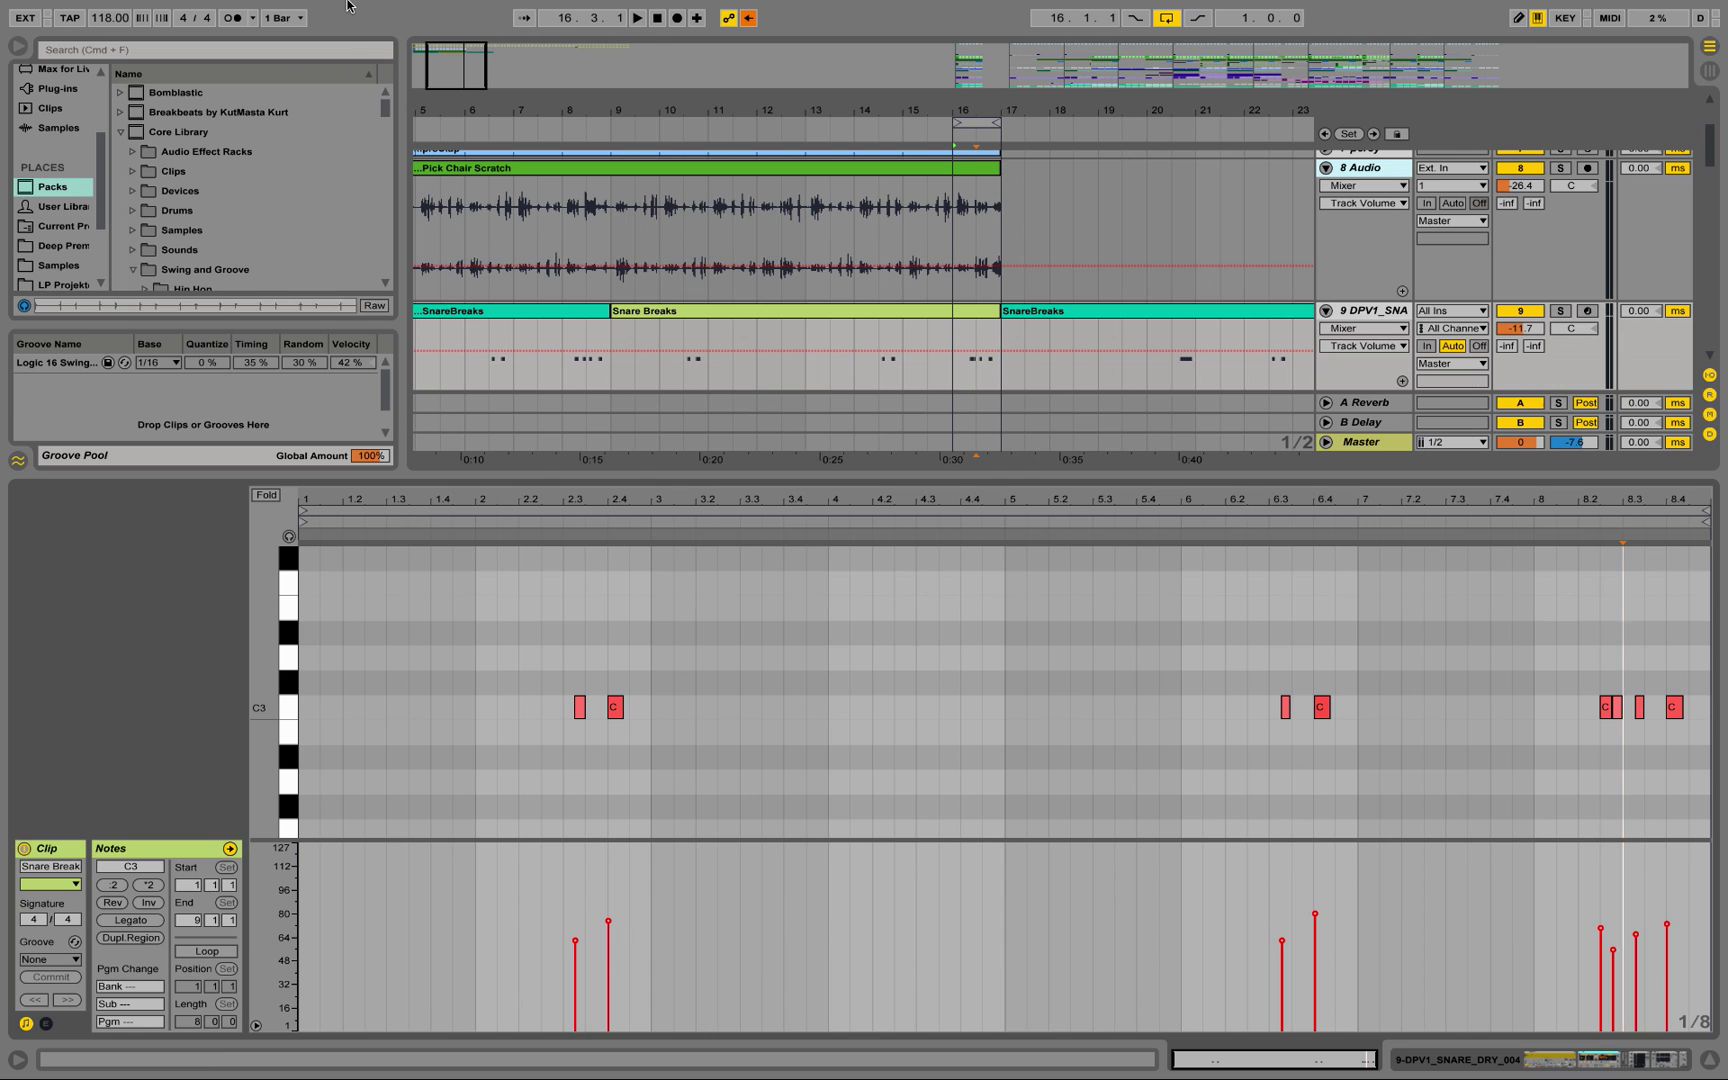
mouse_move(148, 16)
left_click(690, 664)
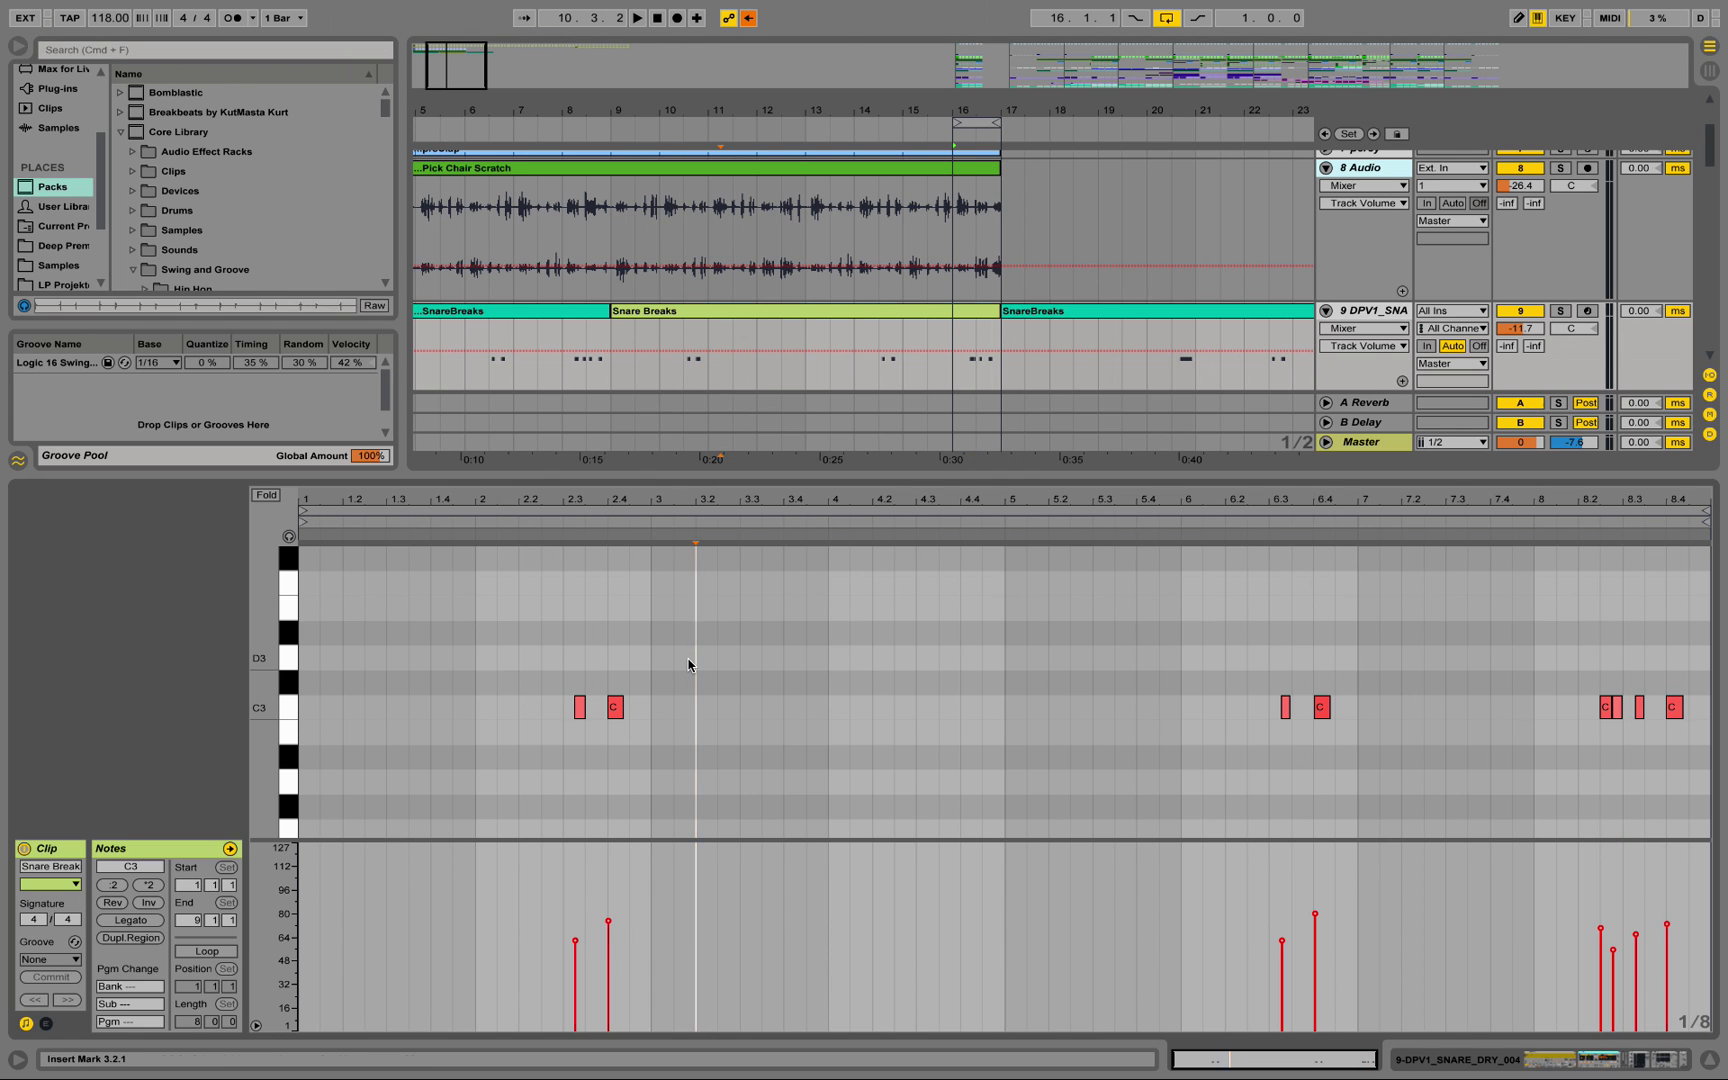
key("super+a")
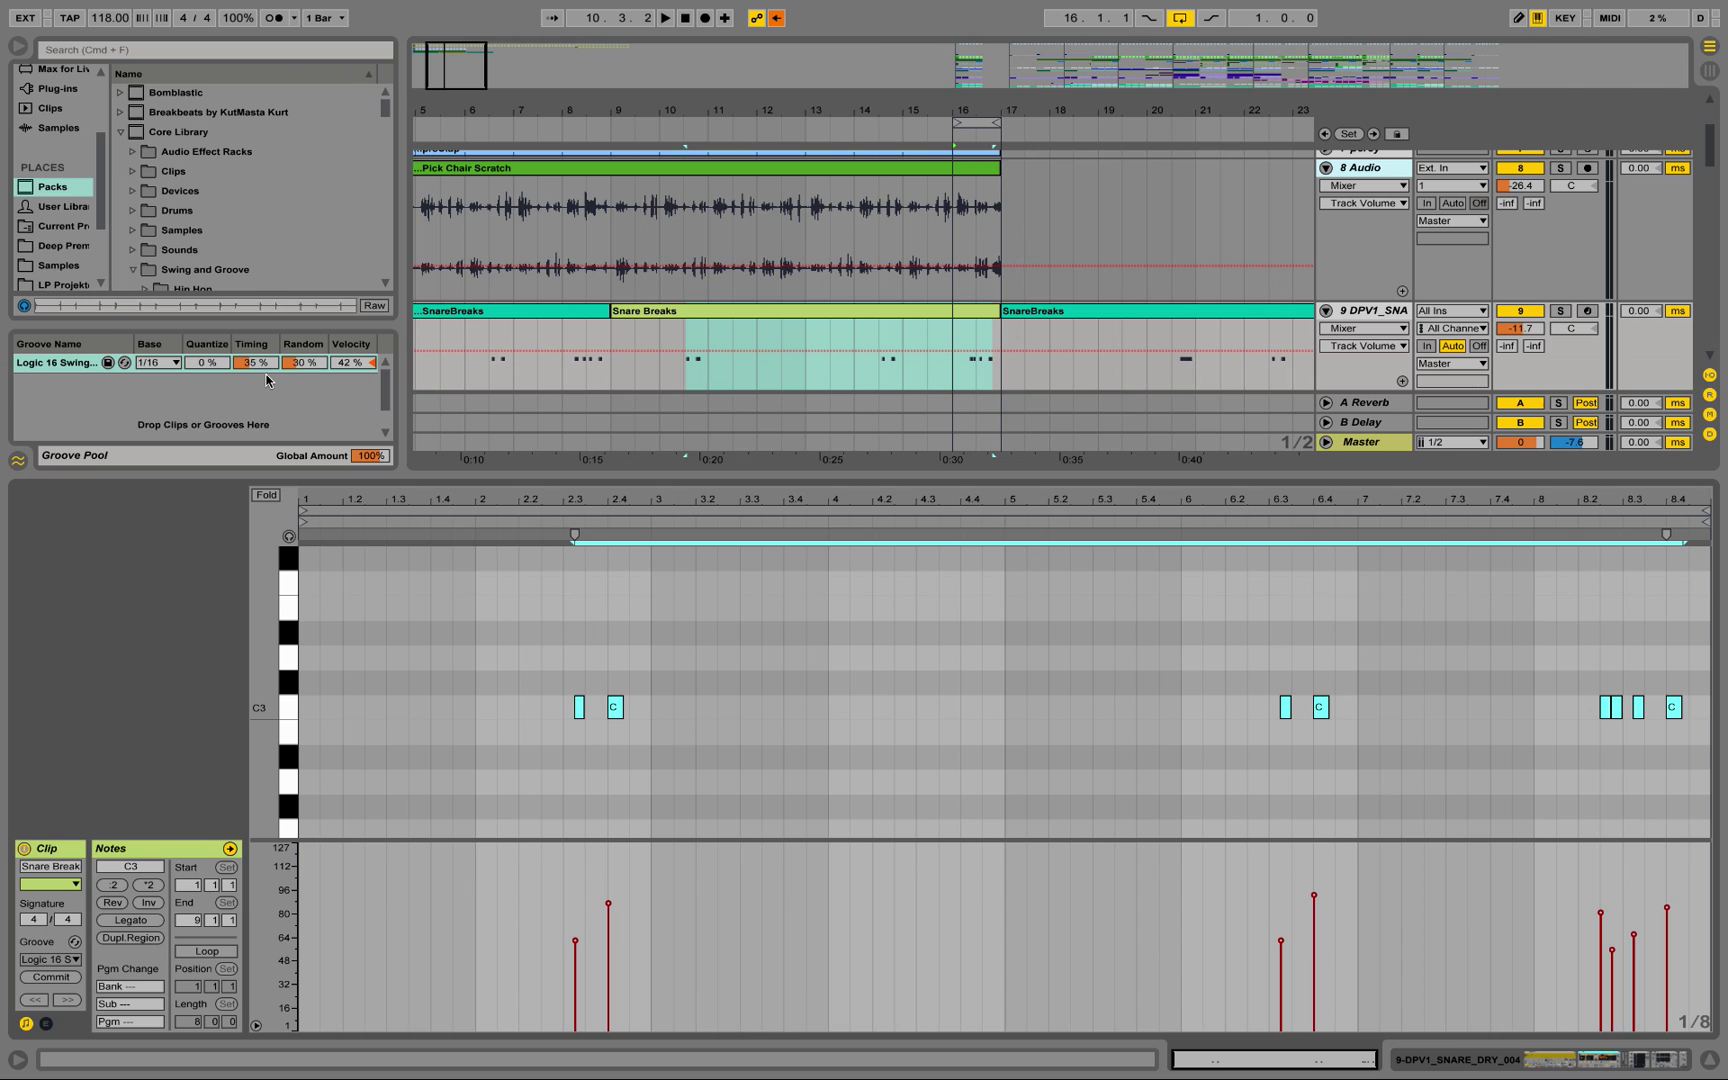
- Set the groove's Timing to 100% and Random to 77%, and commit it to the Snare Breaks clip
left_click_drag(262, 364, 262, 298)
left_click_drag(310, 372, 310, 311)
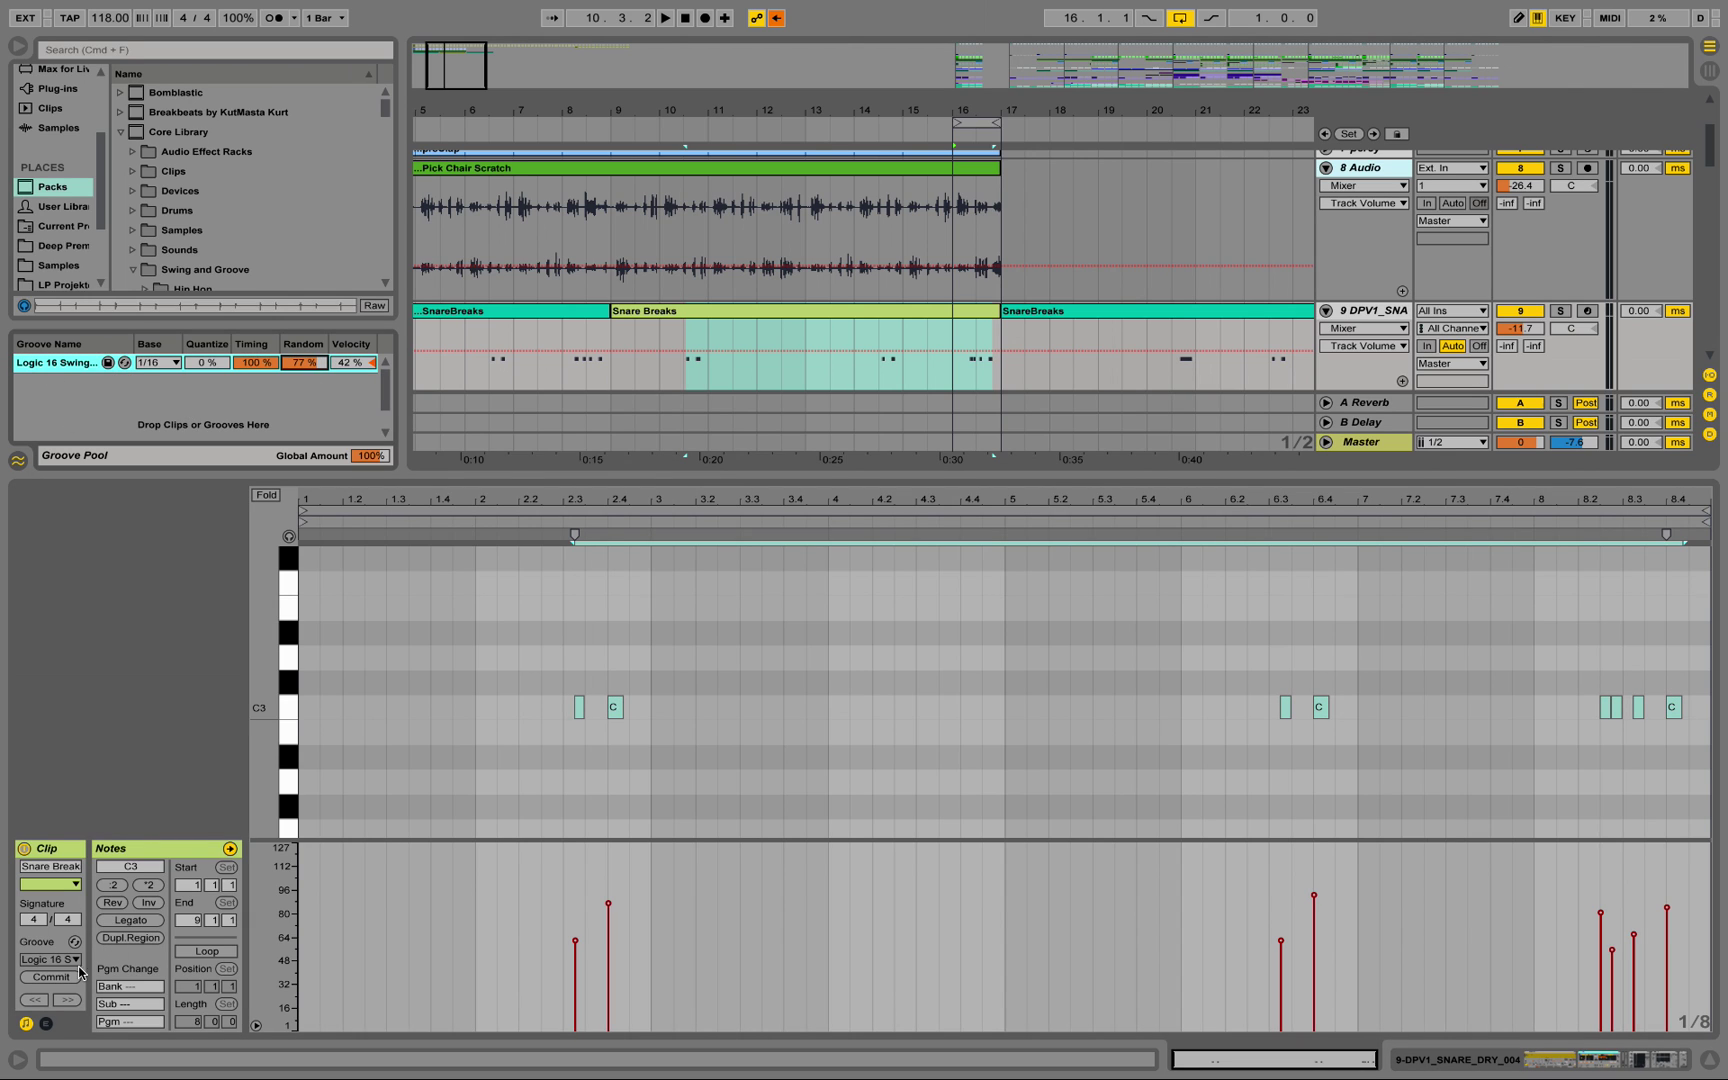
left_click(724, 670)
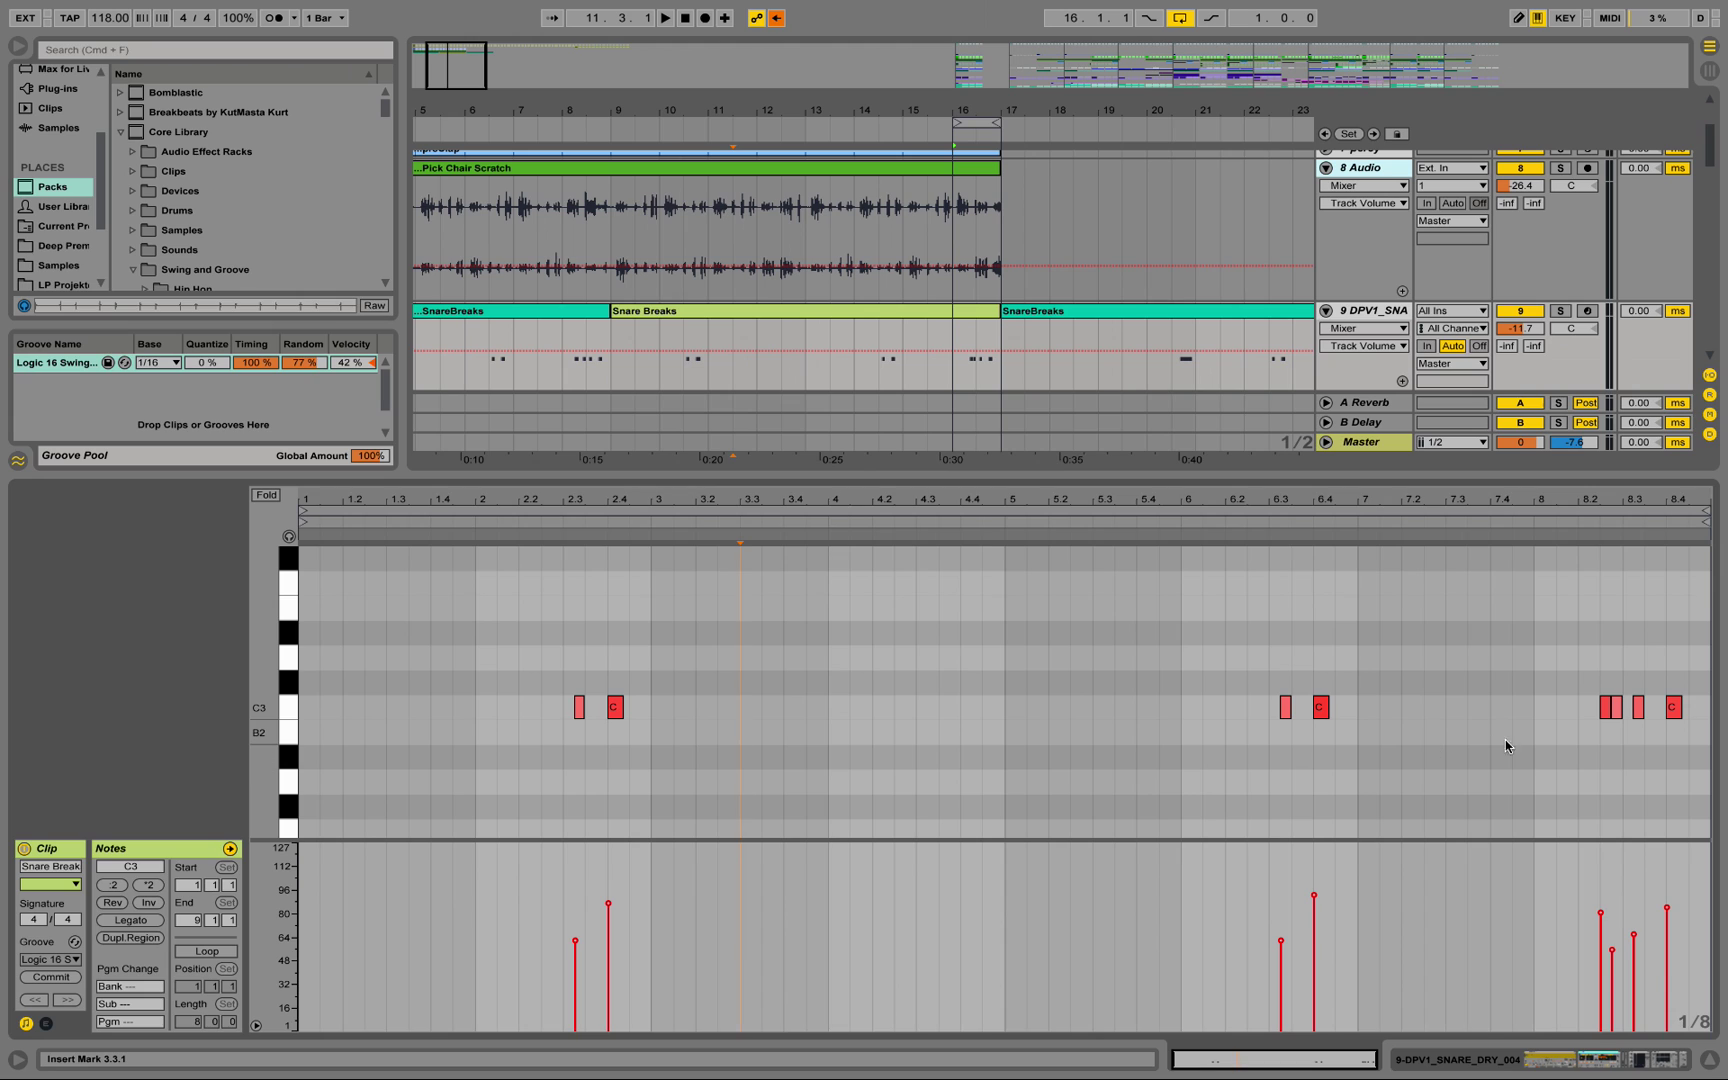
left_click(66, 976)
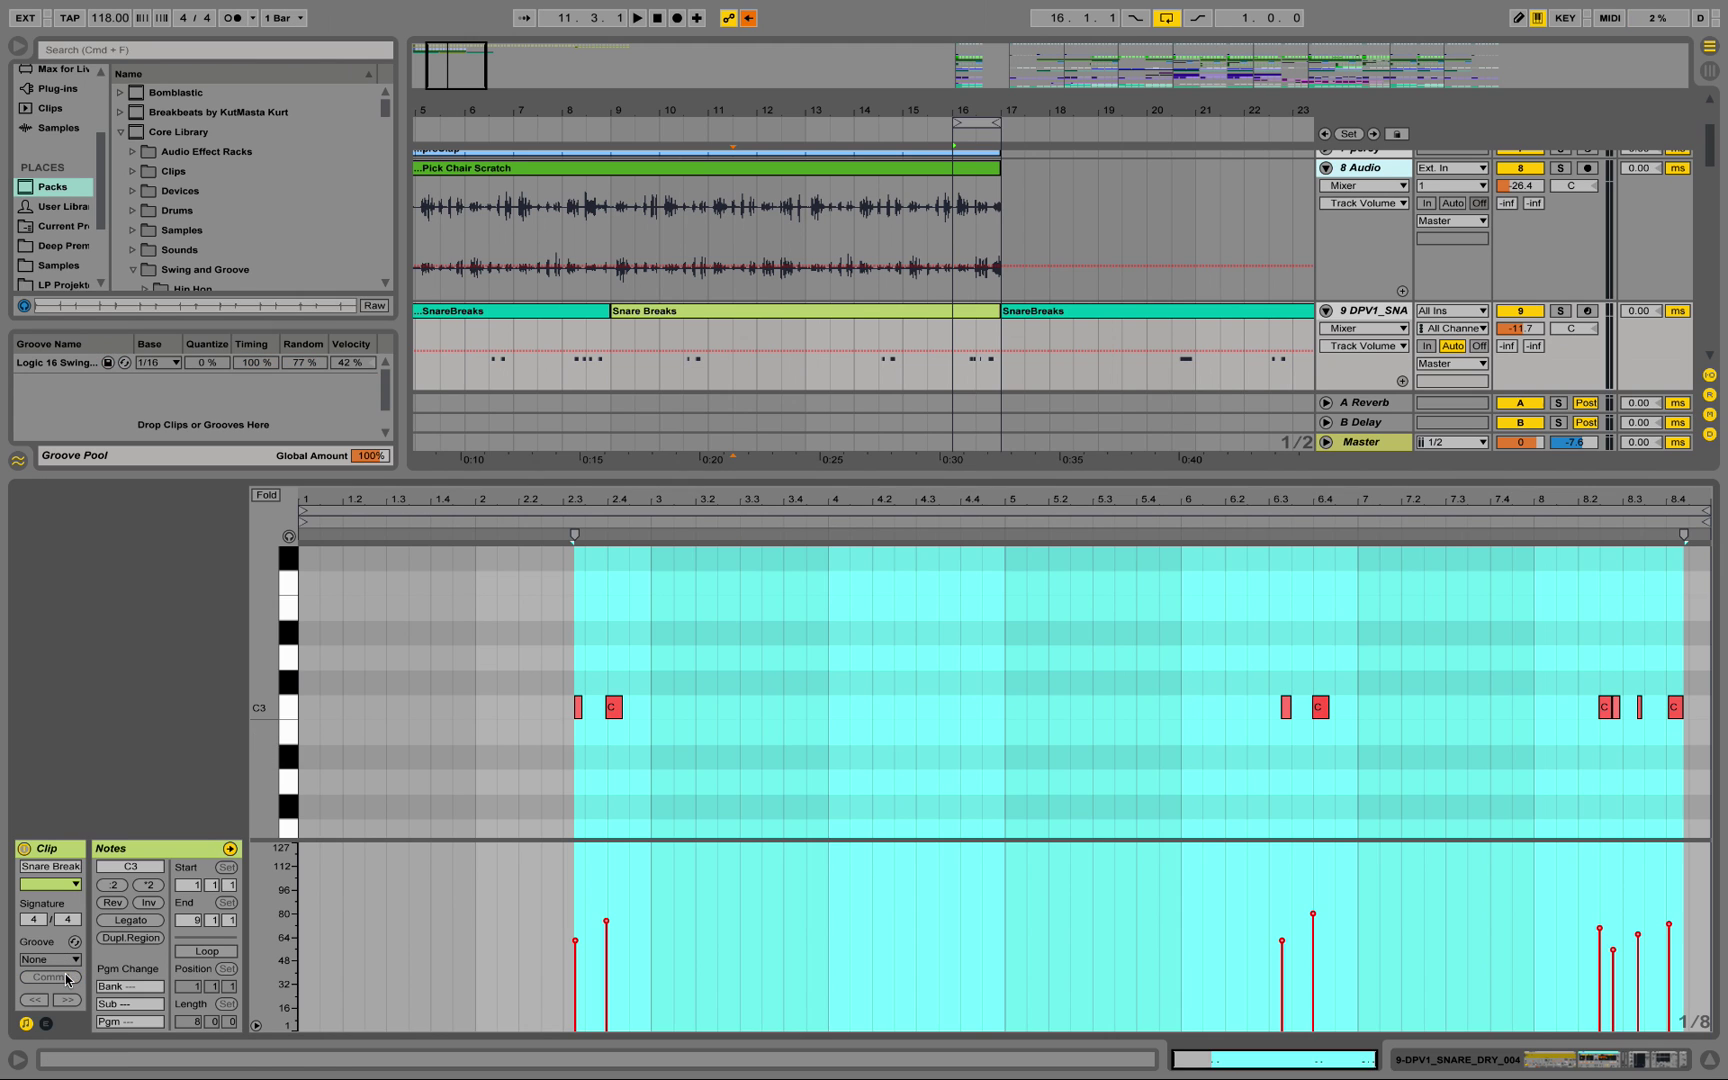
- Audition the committed Snare Breaks notes, inspect the last ones up close, and undo the groove commit
left_click(917, 741)
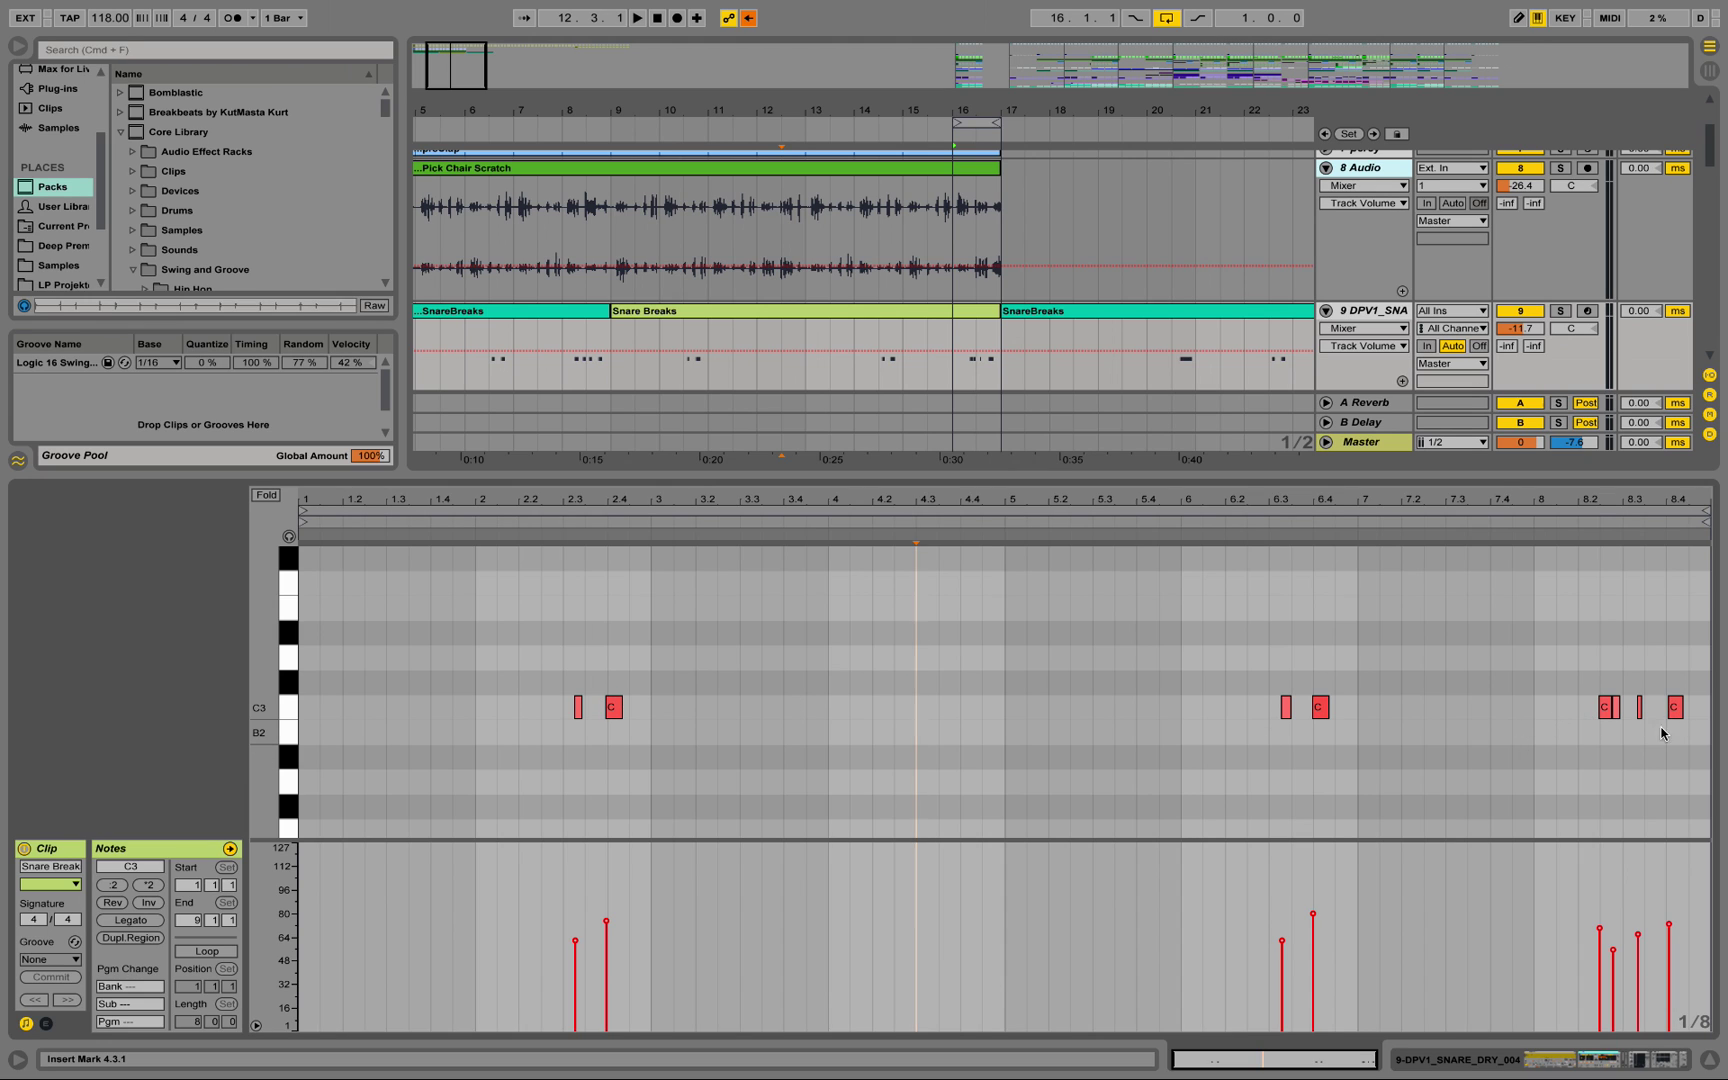
key("space")
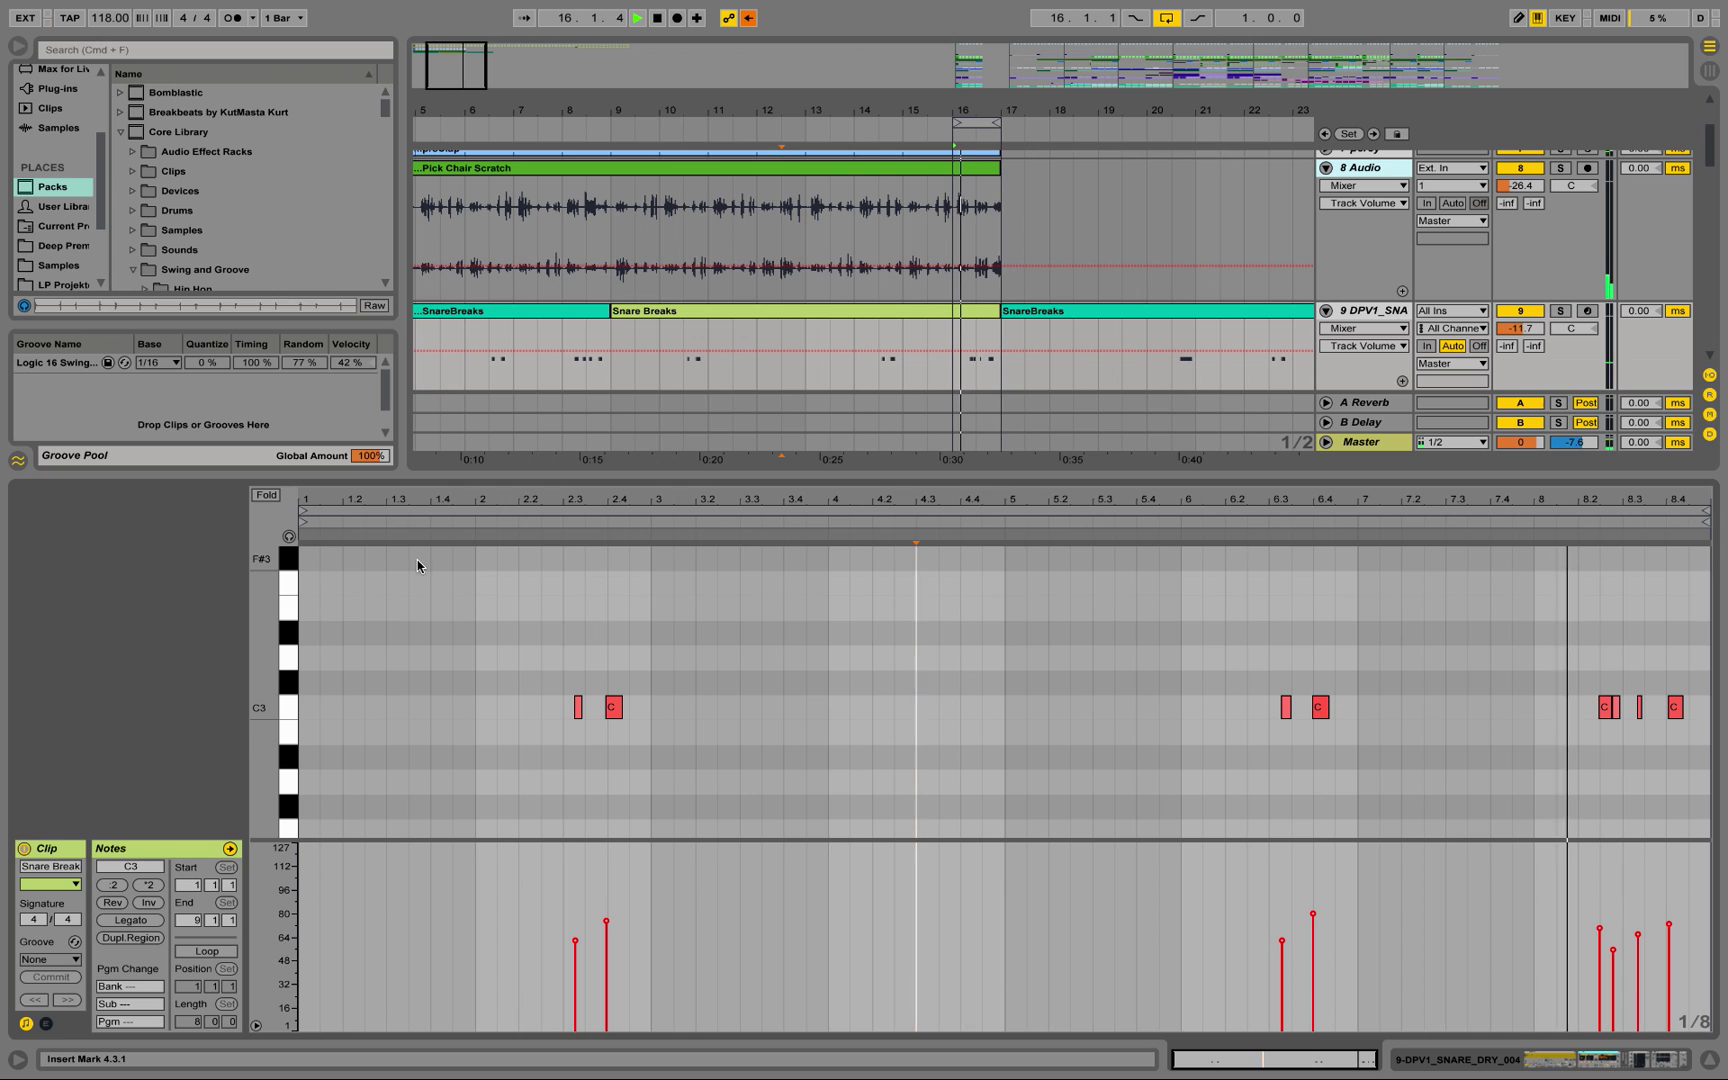
key("space")
left_click_drag(1637, 500, 1637, 630)
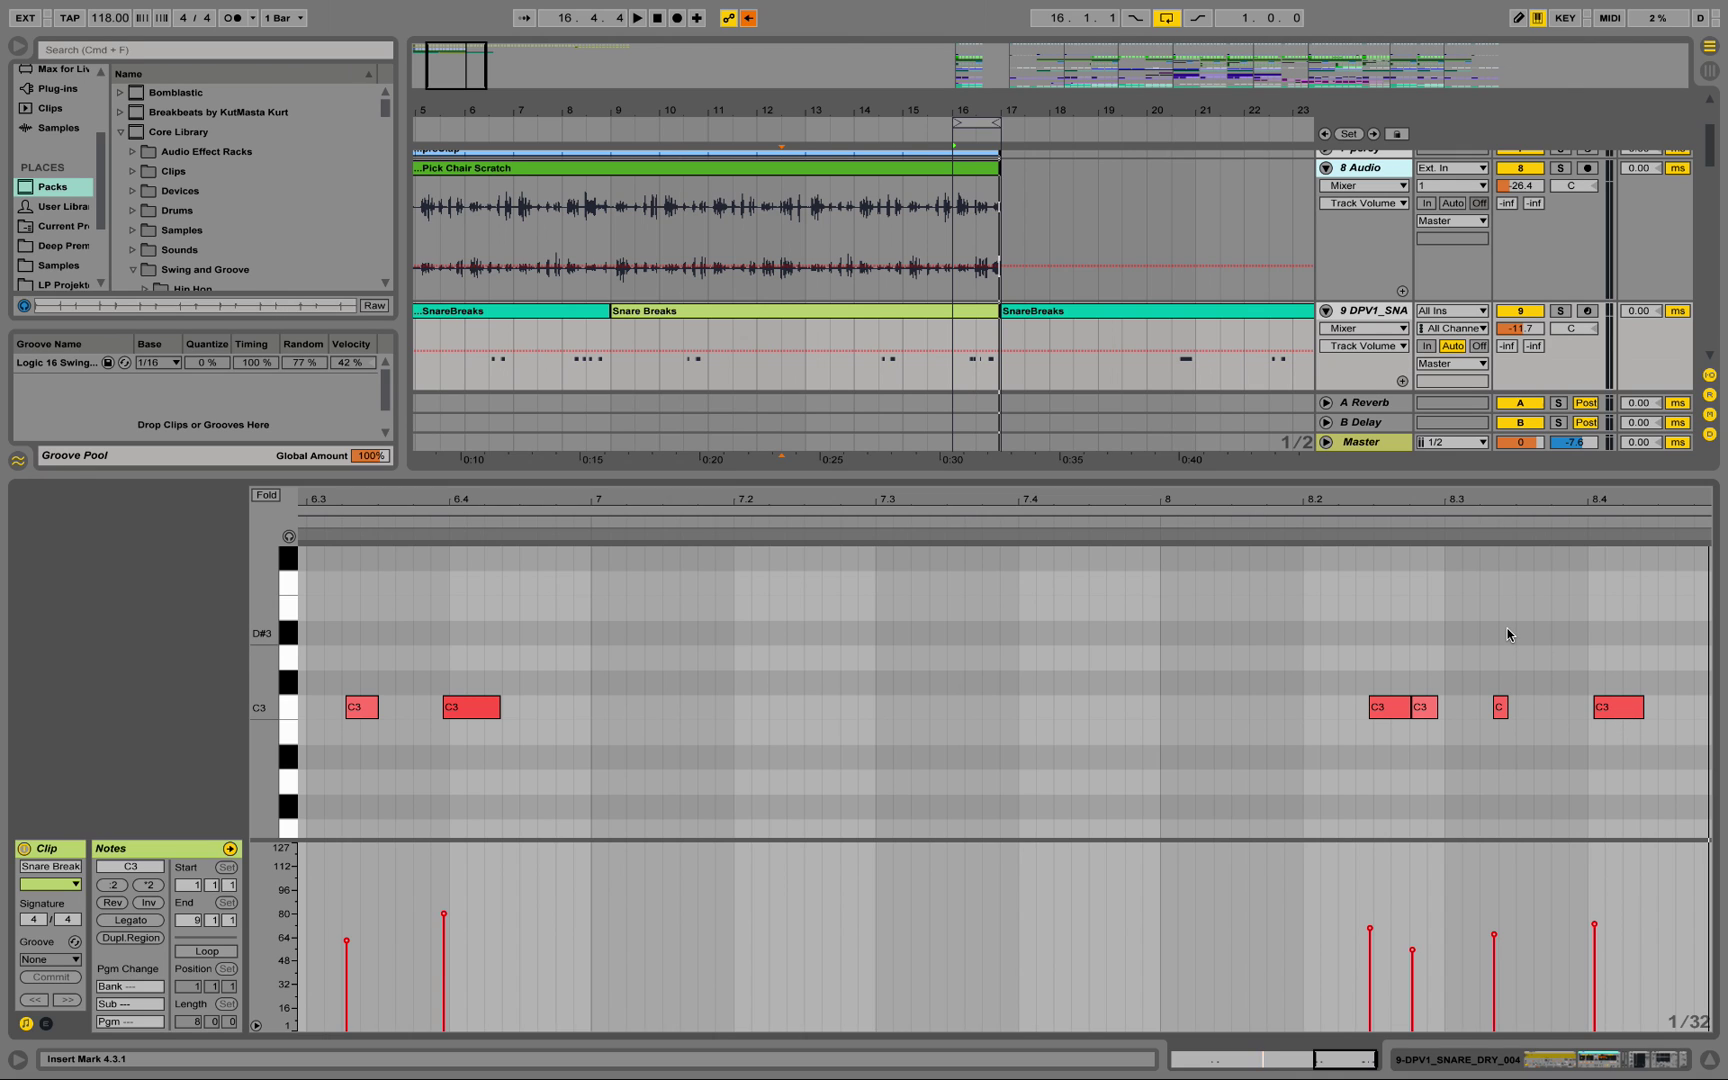
key("super+z")
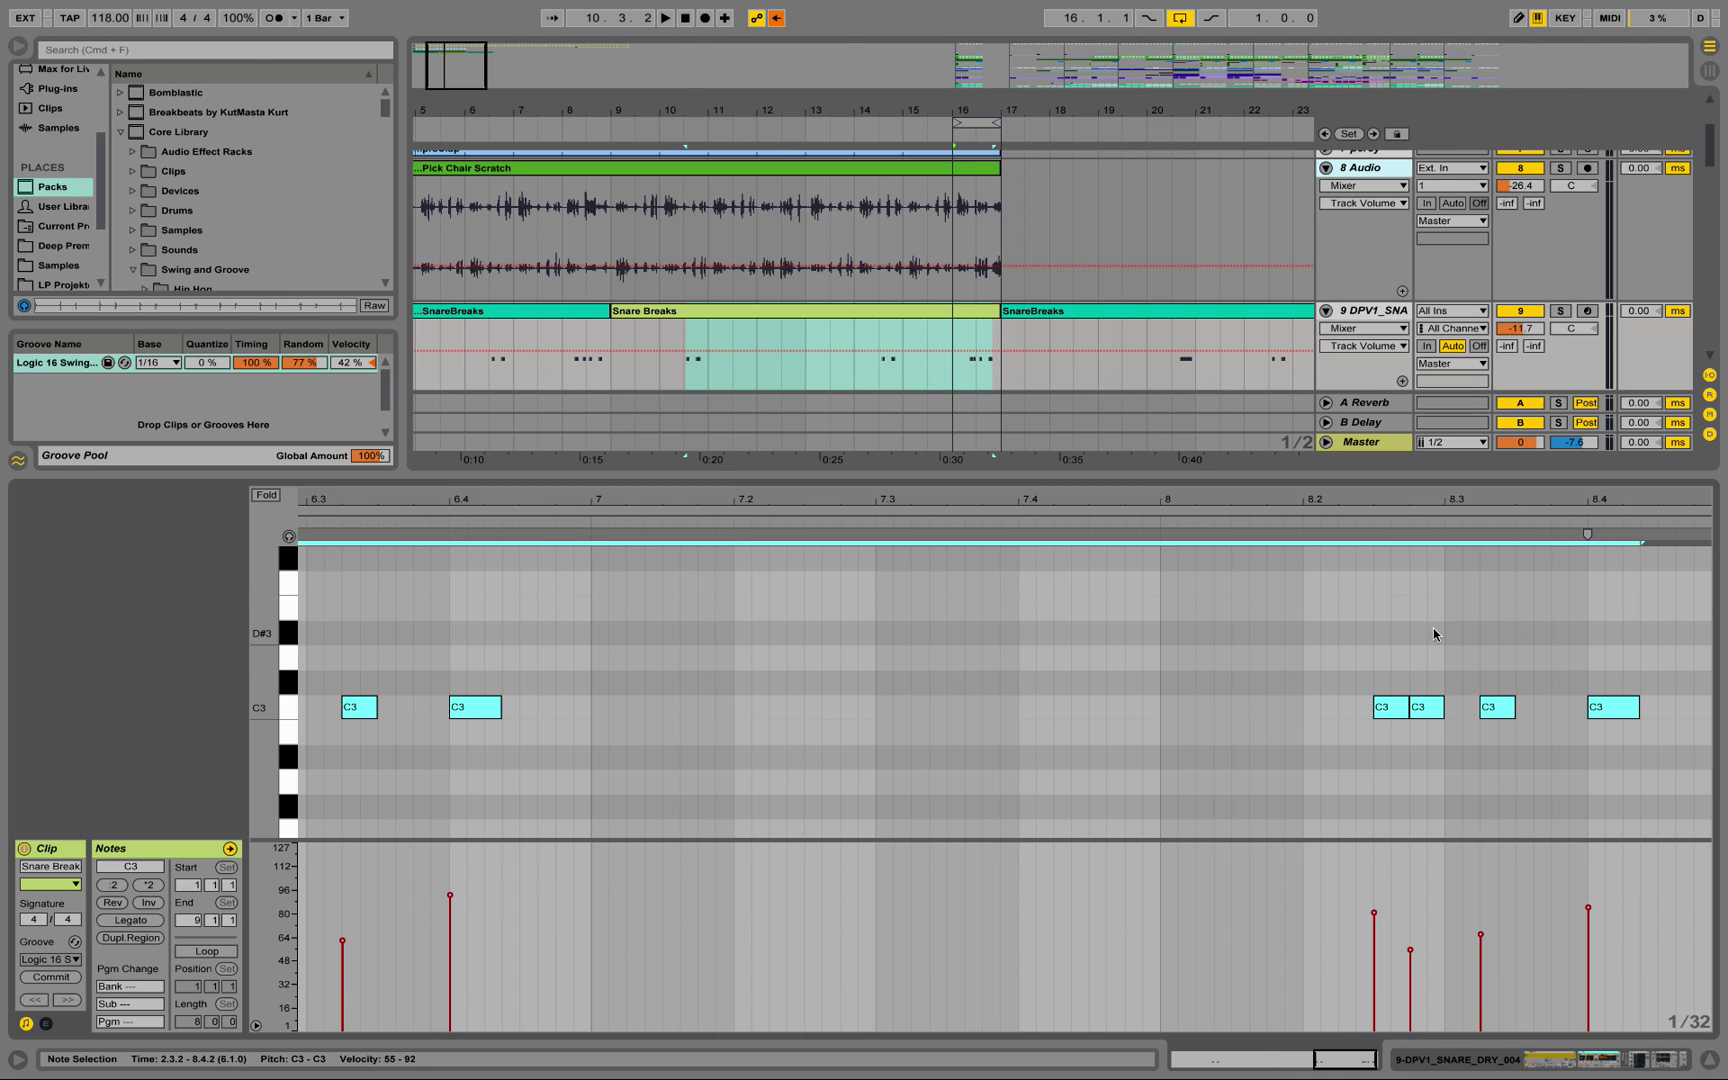
left_click(859, 620)
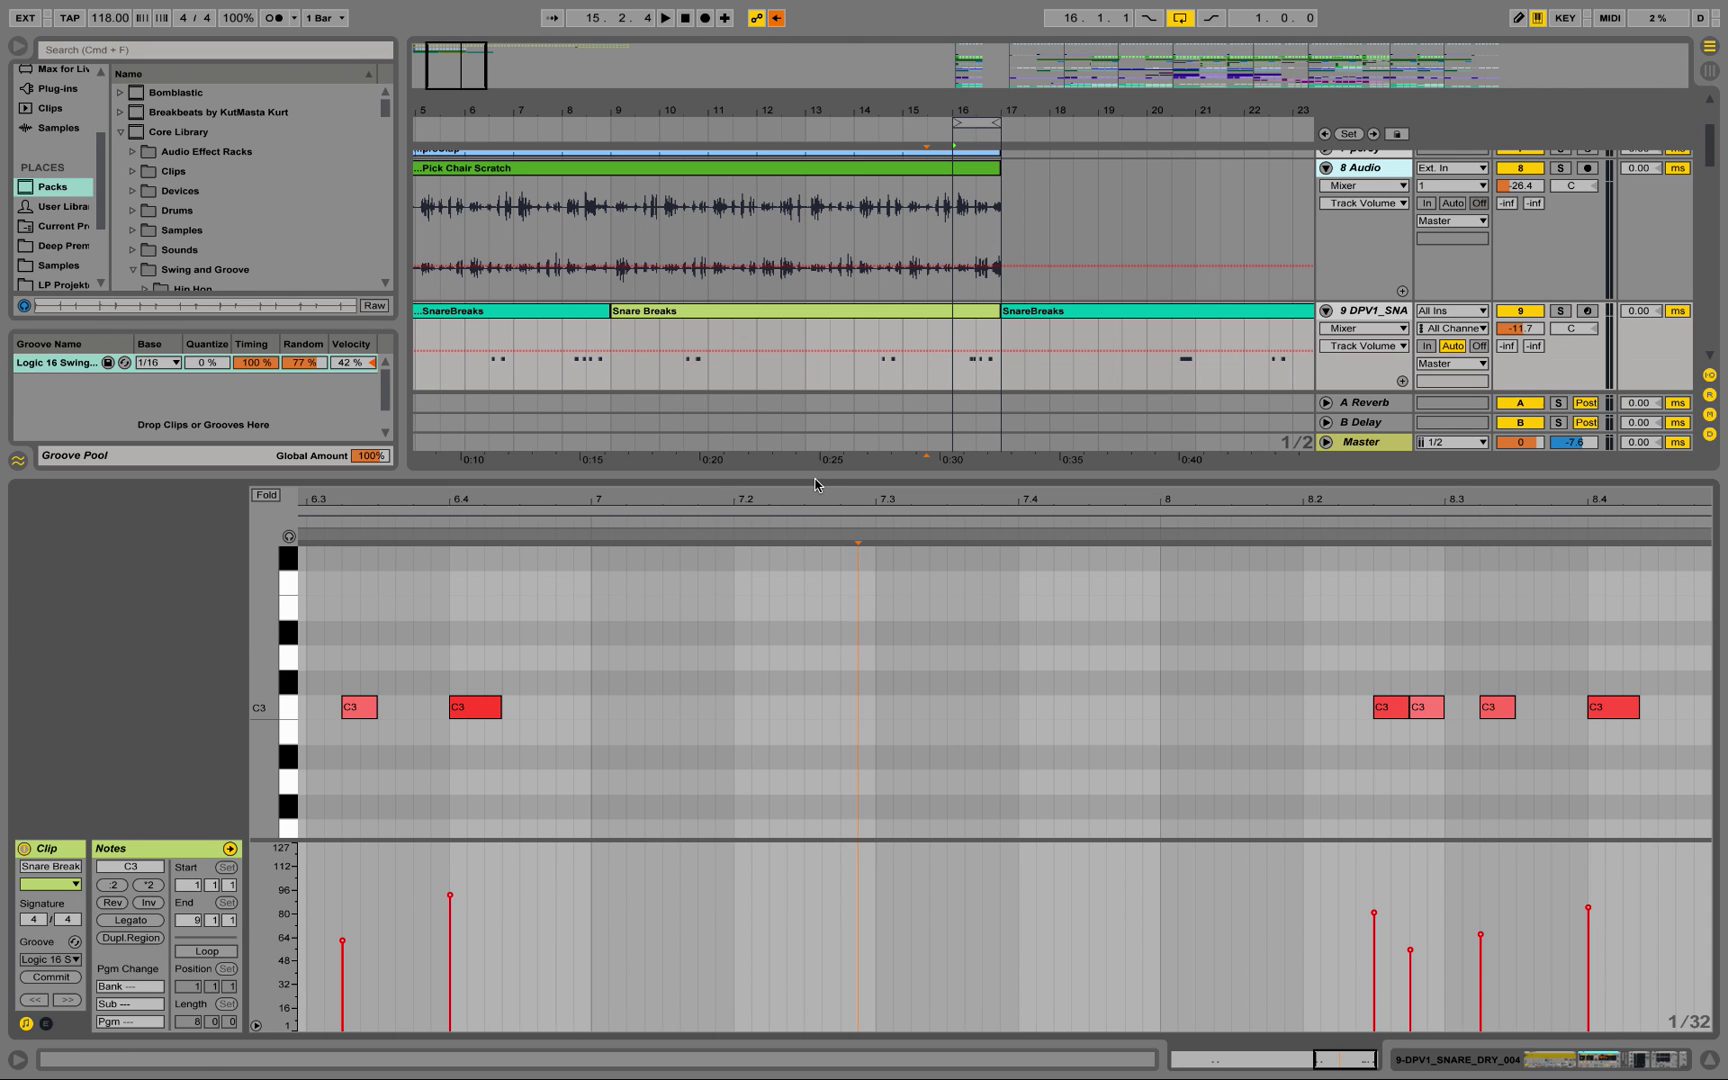
- Hide the clip editor, set the arrangement loop to start at 9.1.1 with a length of 8 bars, and play it
left_click_drag(549, 482, 379, 608)
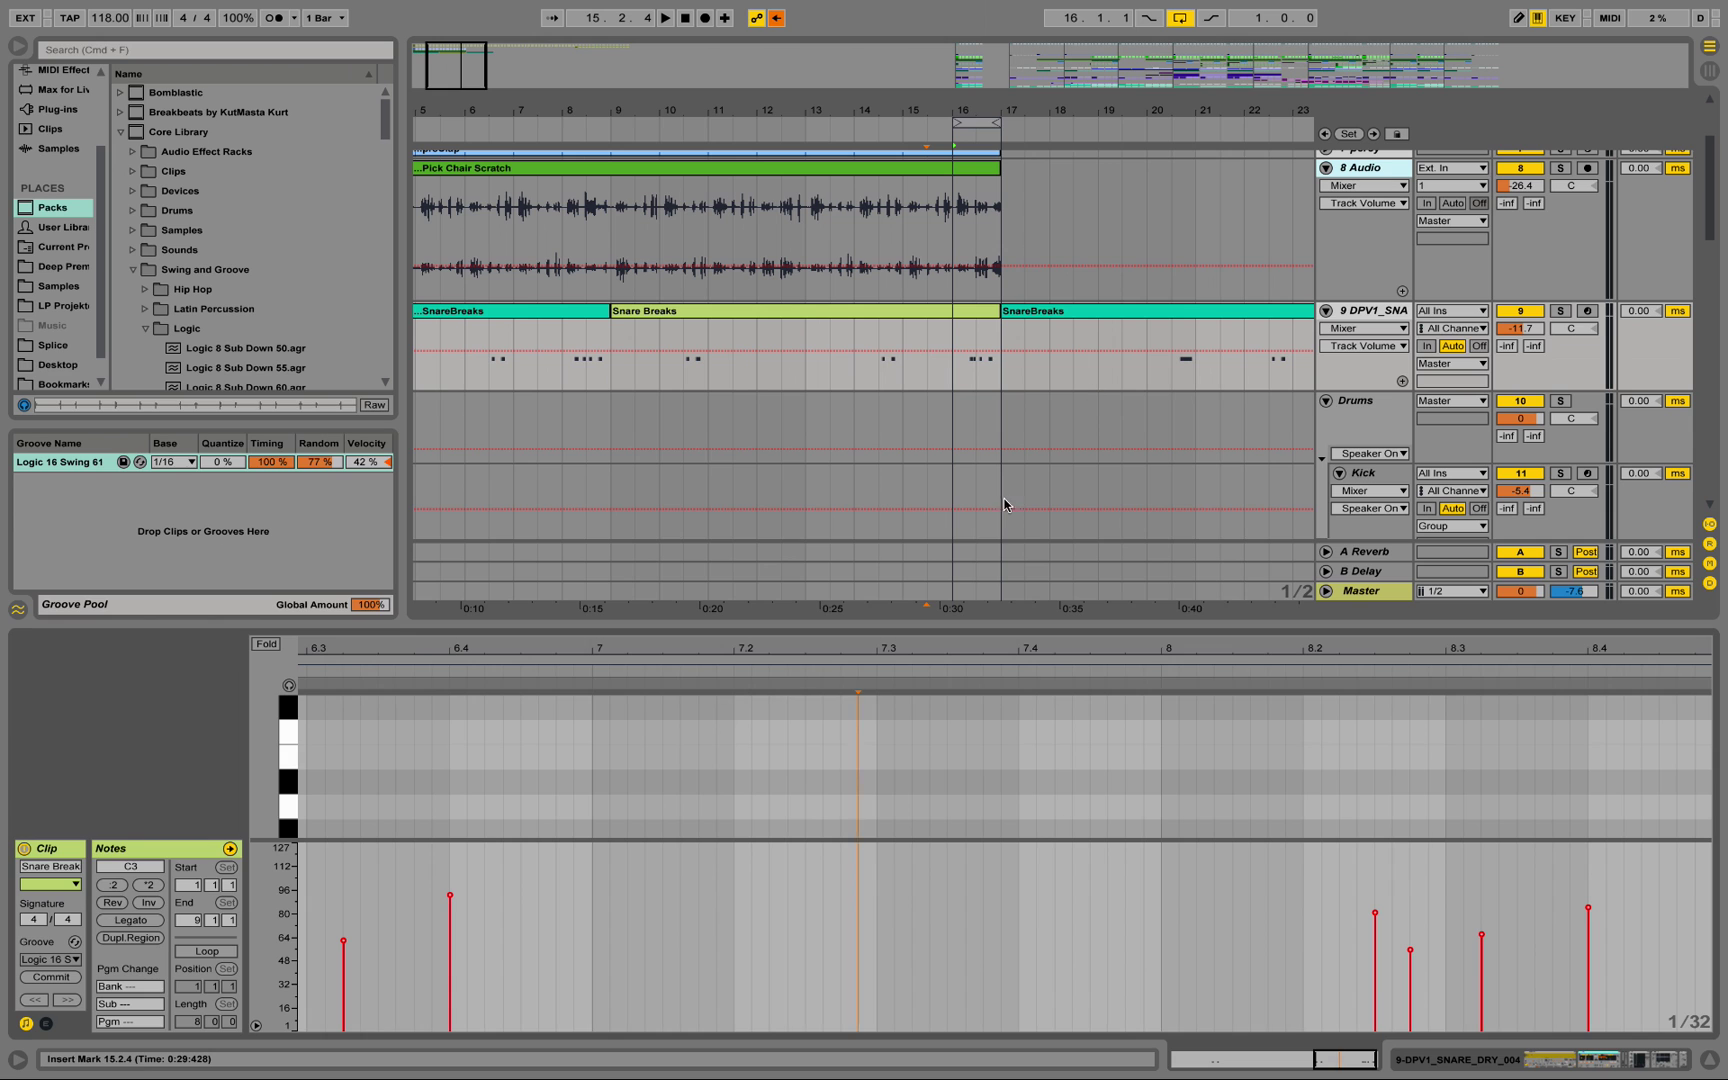
left_click(1709, 1064)
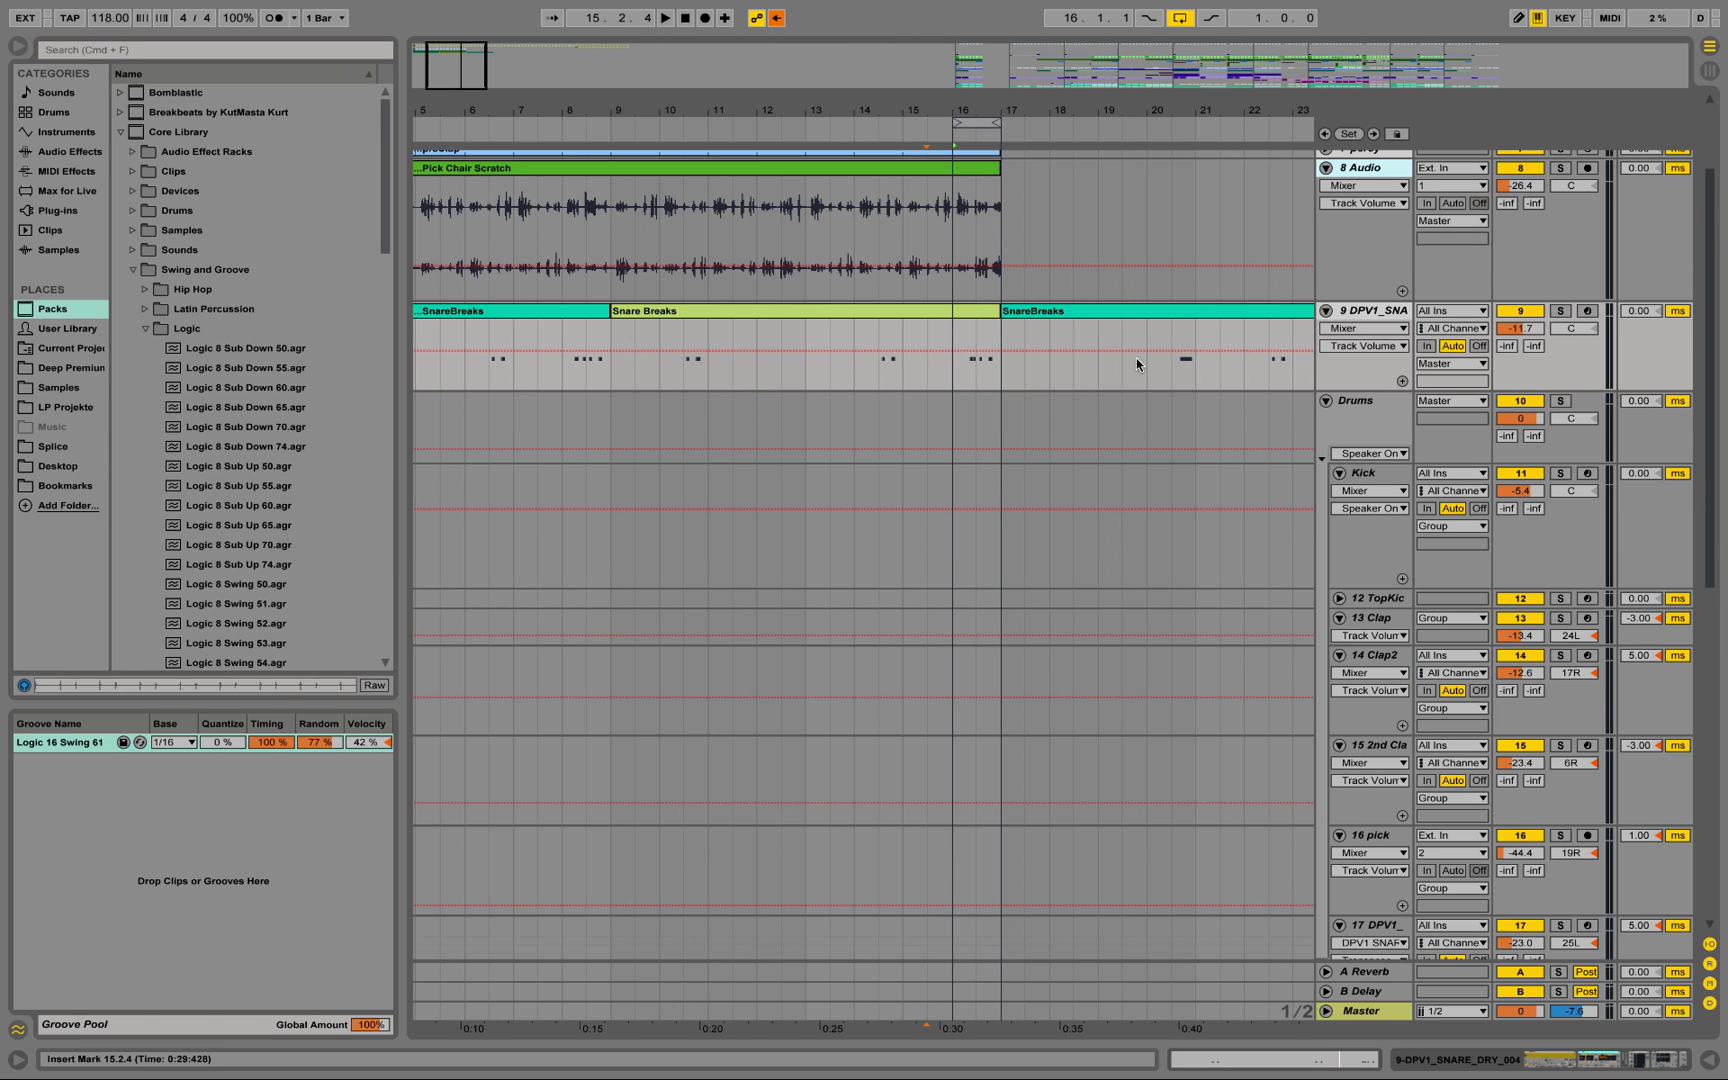
scroll(1099, 427, "up", 3)
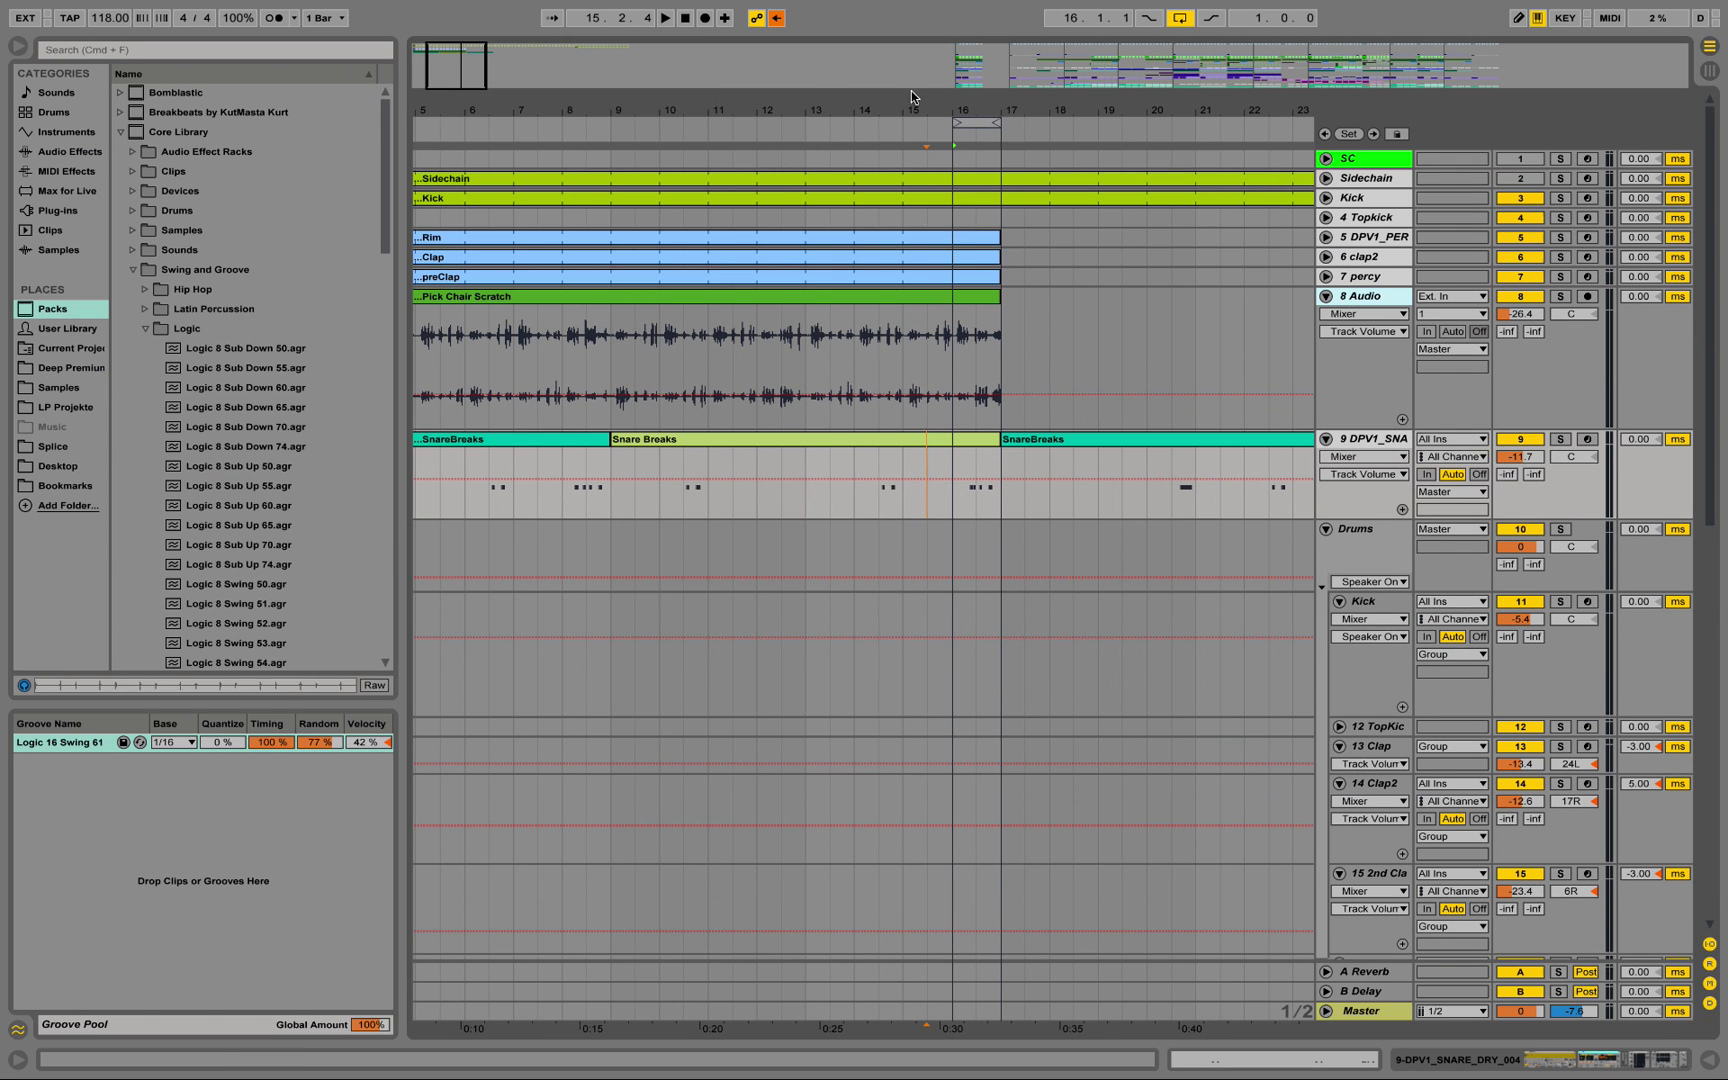
left_click_drag(958, 123, 616, 125)
key("space")
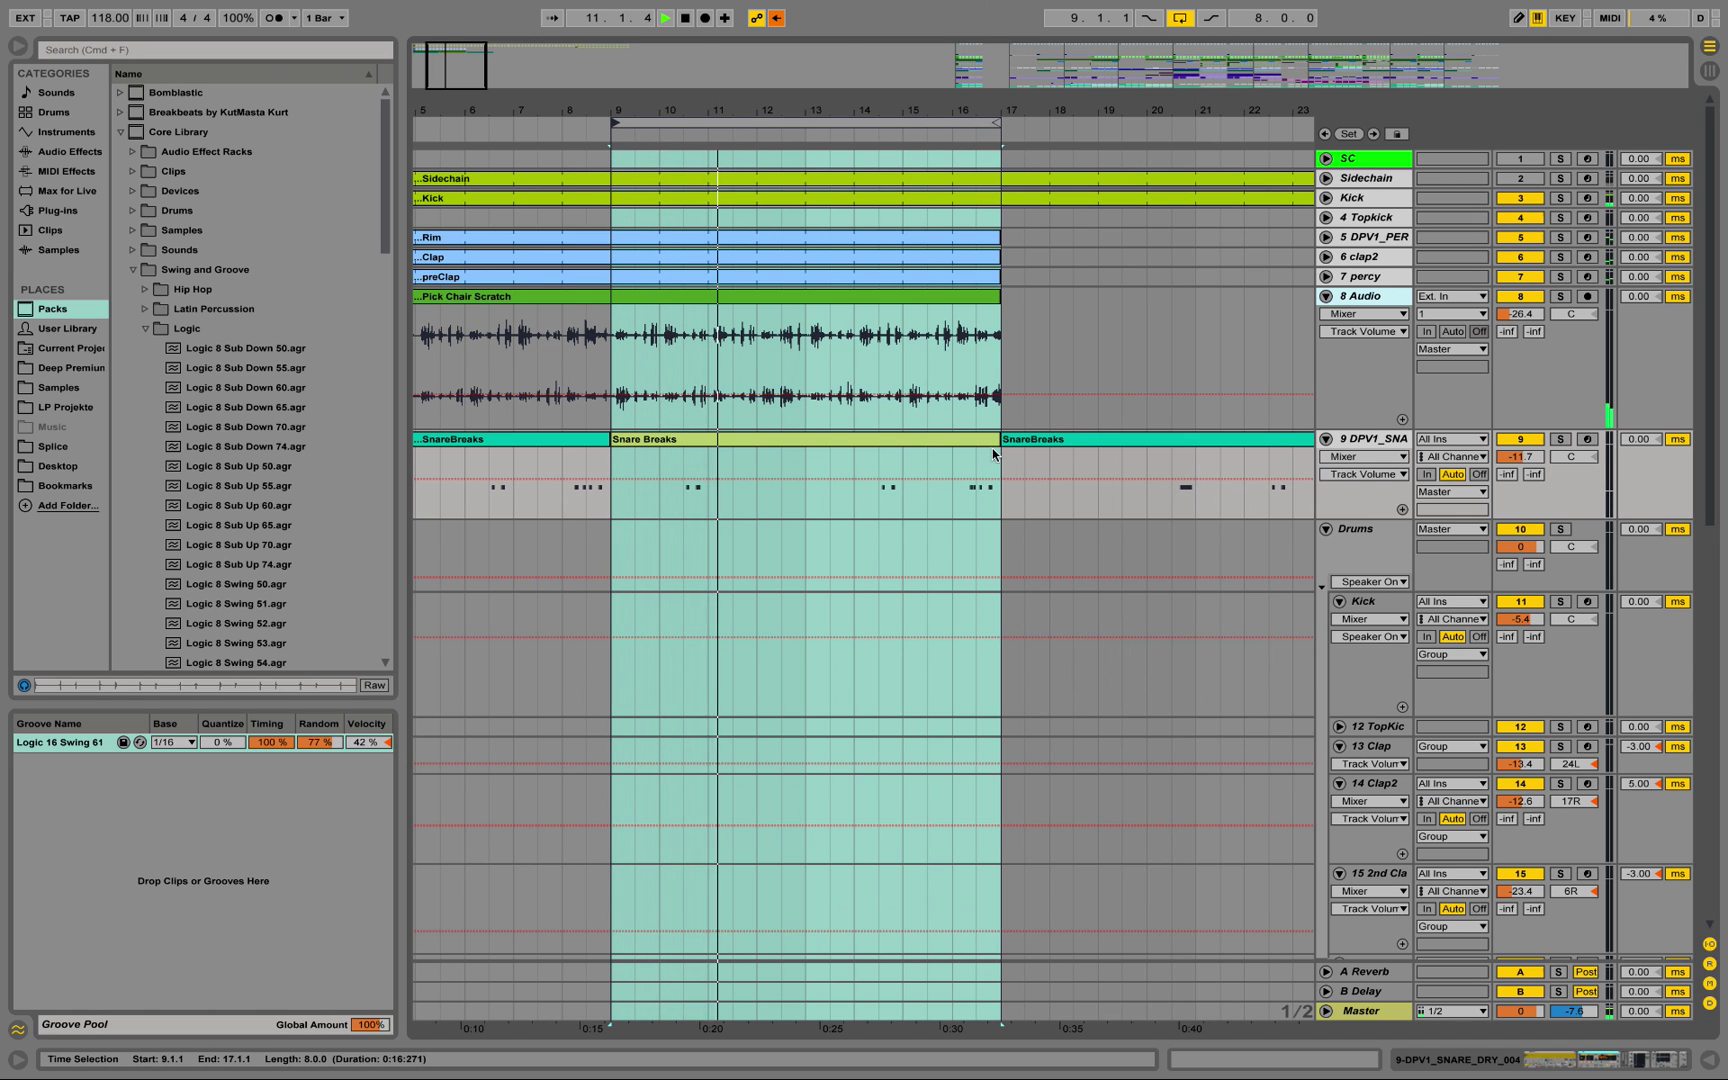
scroll(970, 450, "down", 2)
scroll(953, 455, "up", 1)
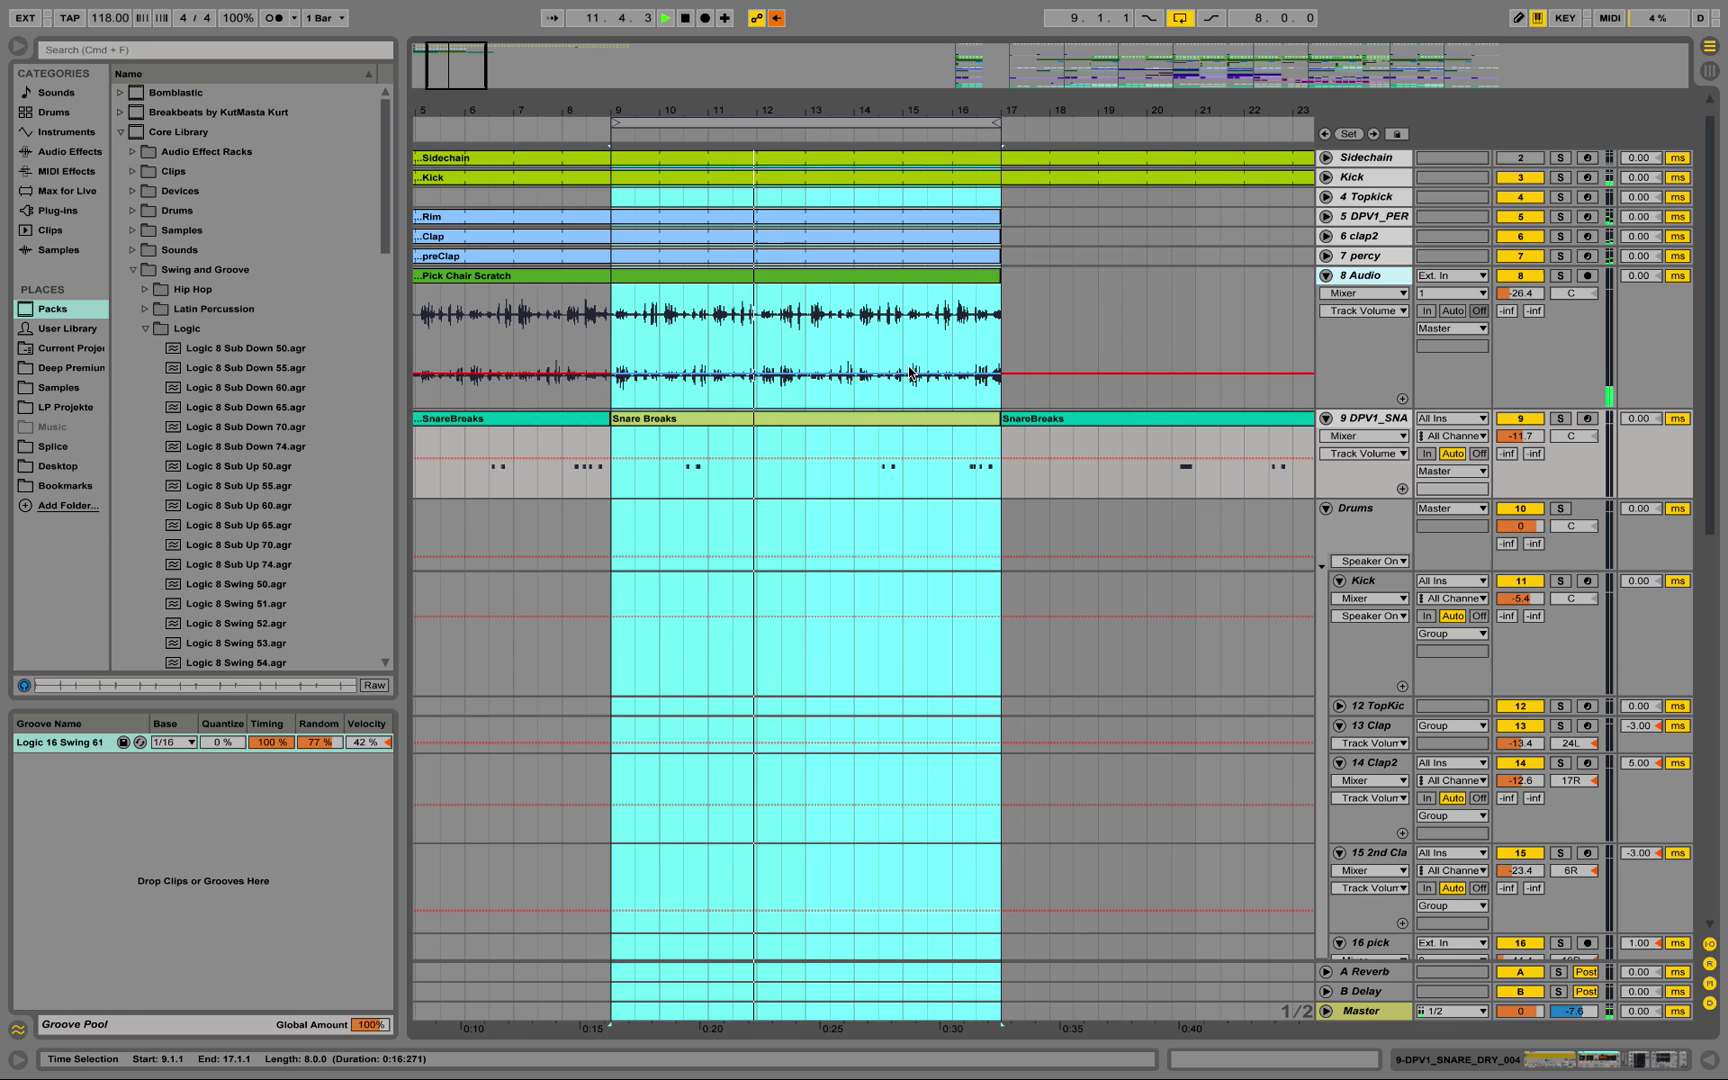
left_click(858, 443)
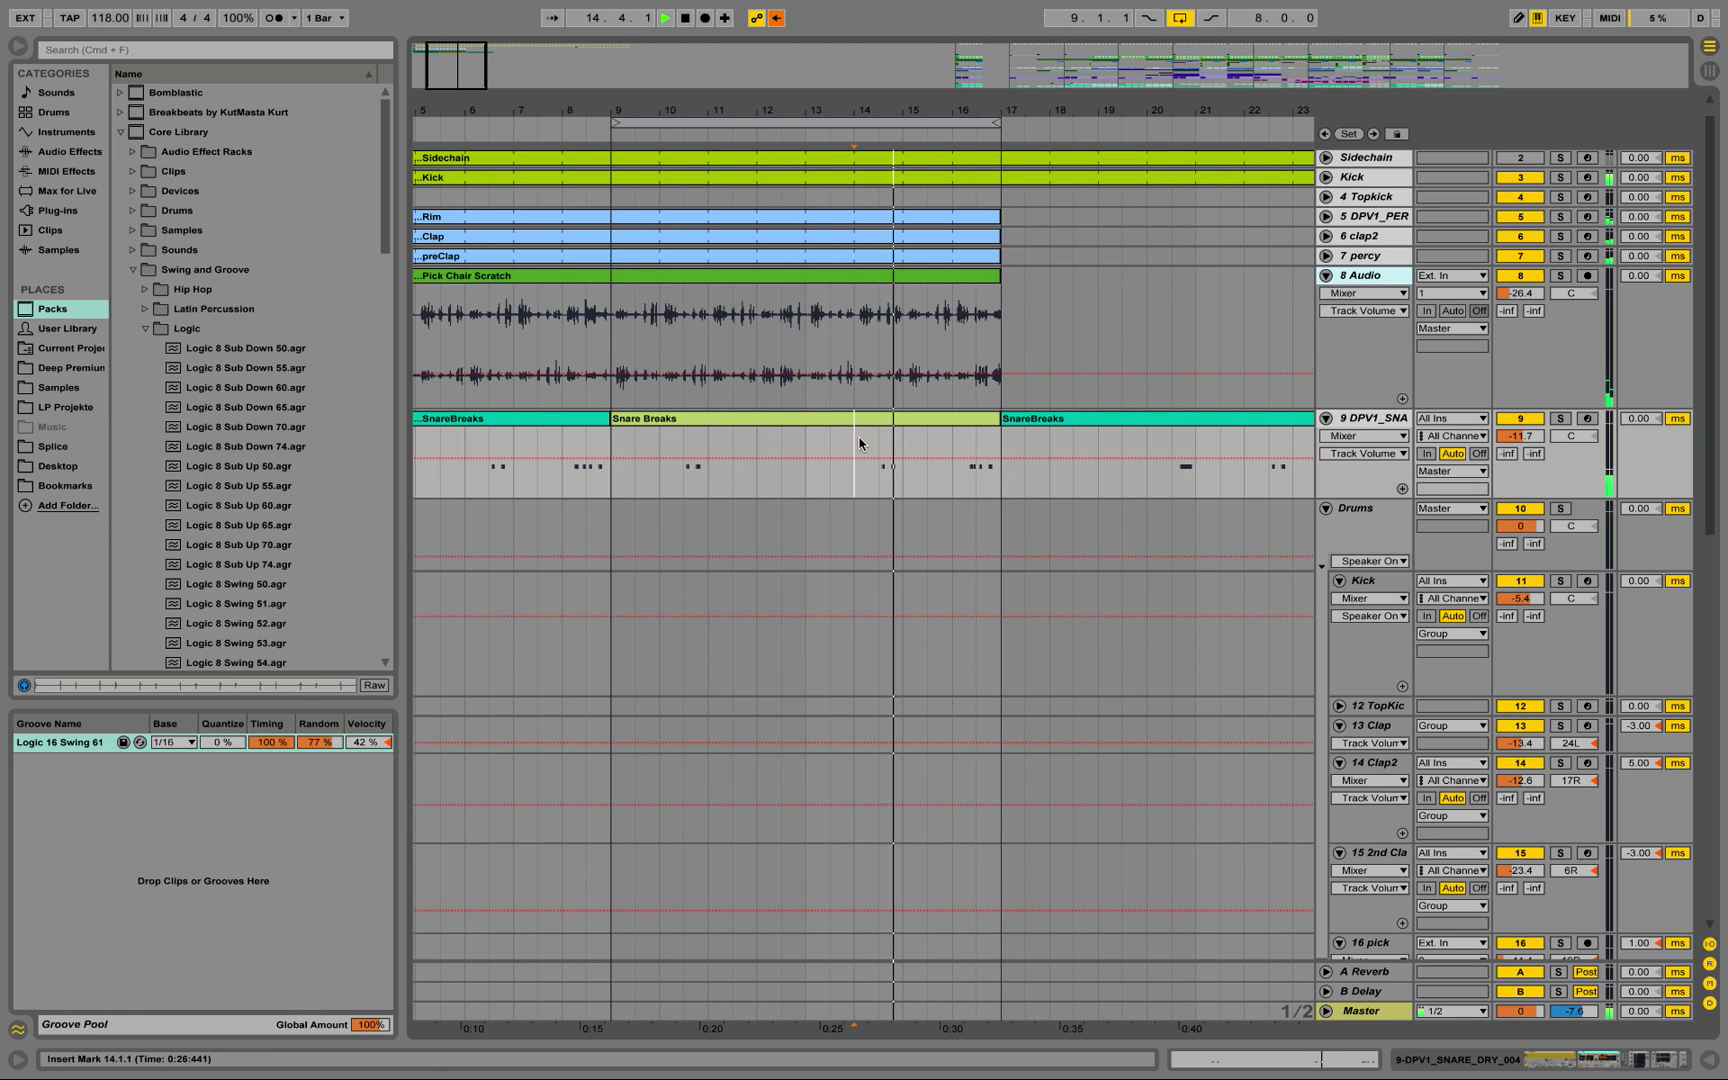
- Reopen the Snare Breaks clip, set its groove to None, and audition it from 10.3.1
double_click(879, 420)
key("space")
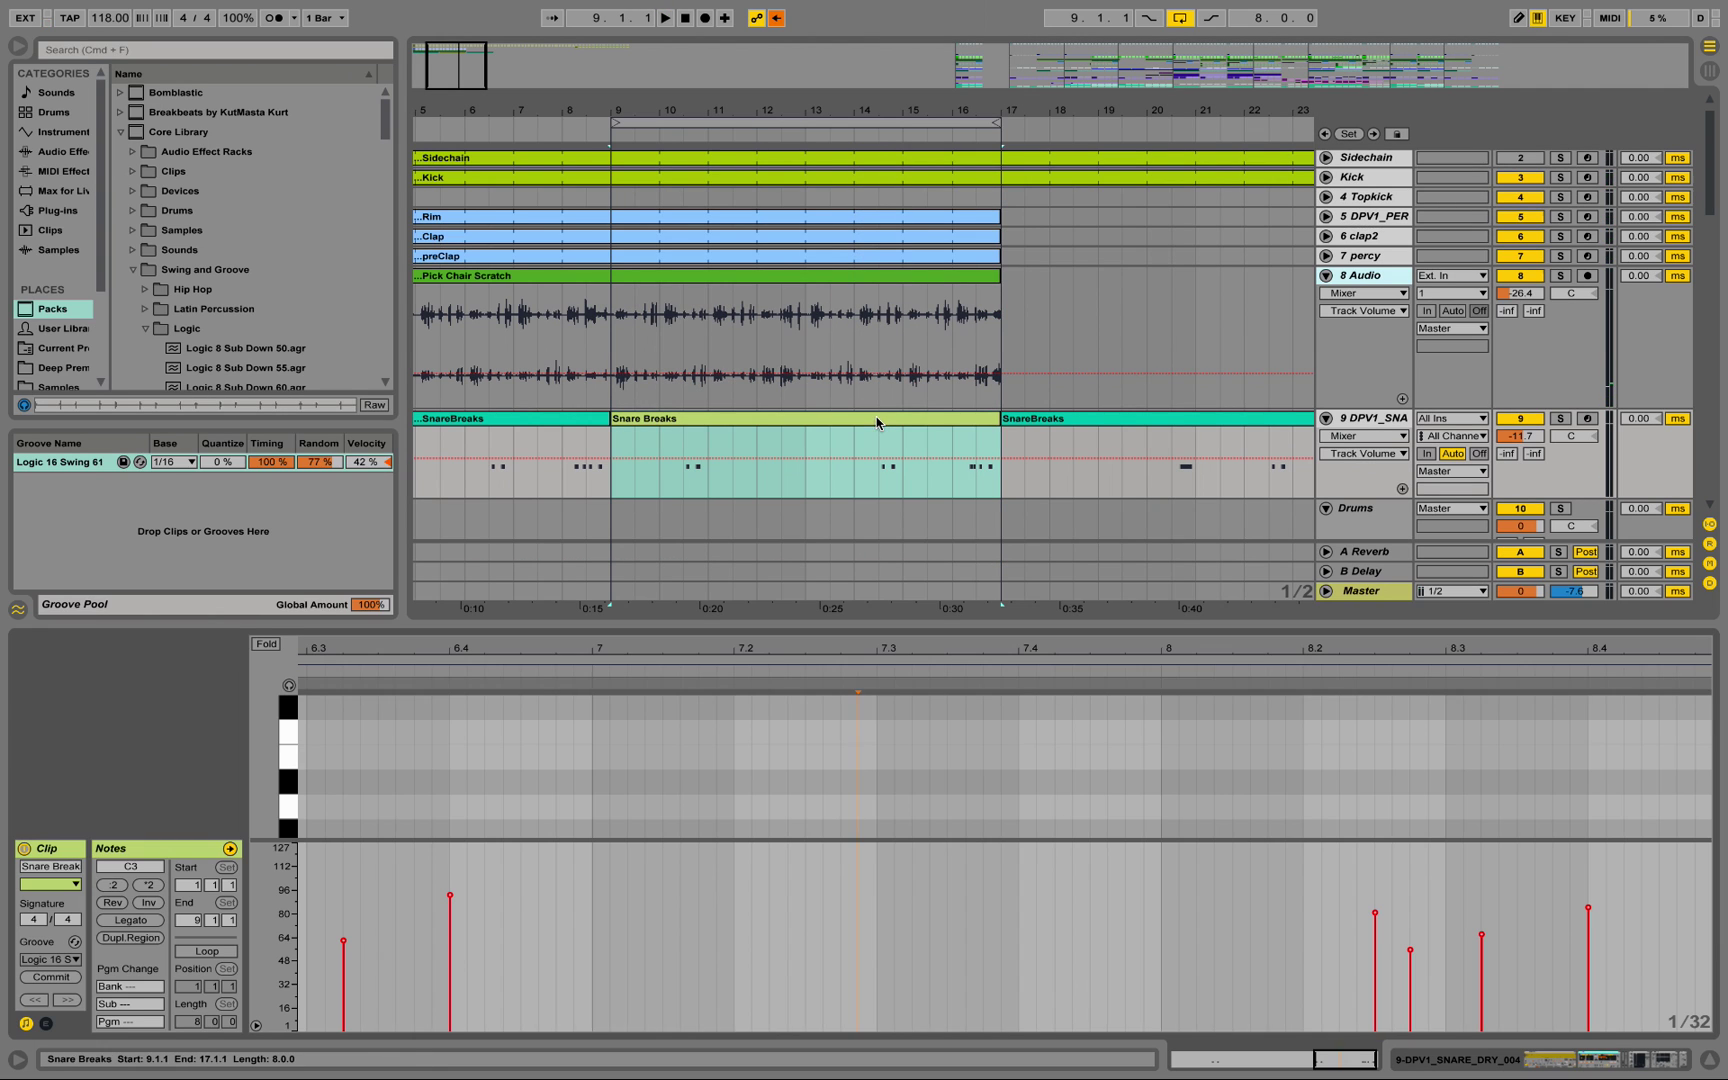
left_click(64, 966)
left_click(45, 975)
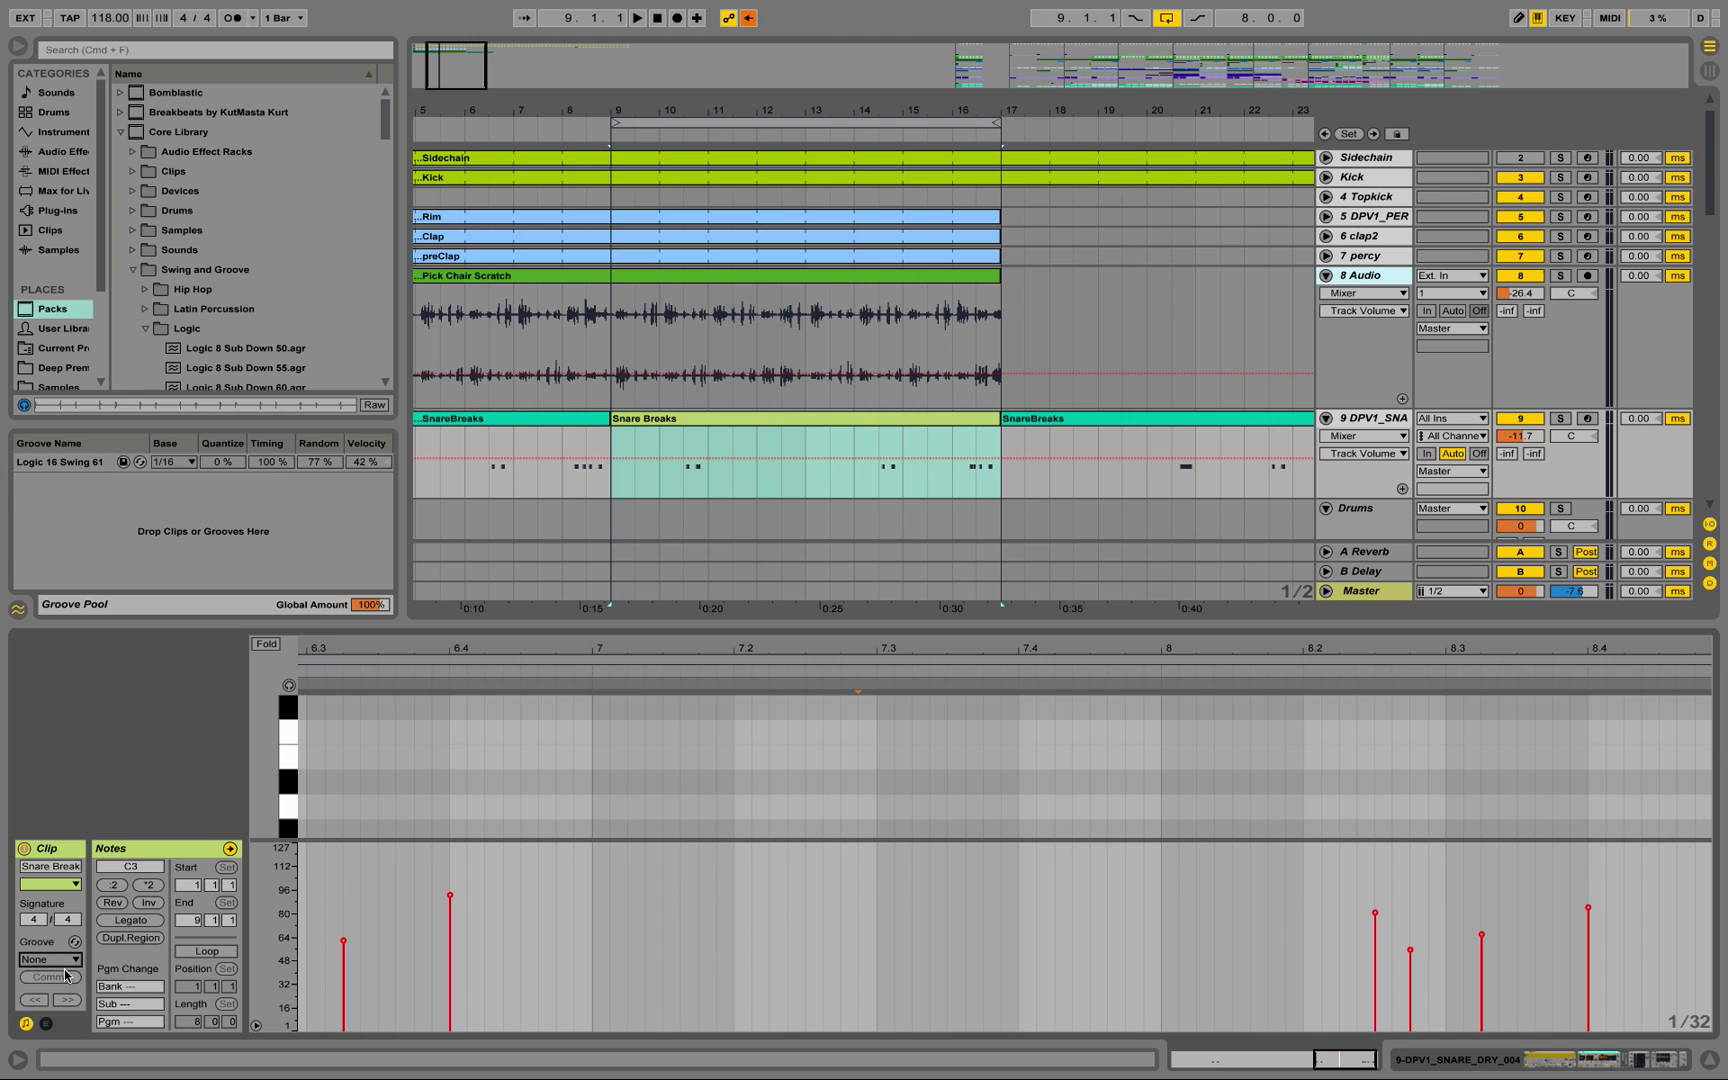
left_click(685, 440)
key("space")
key("space")
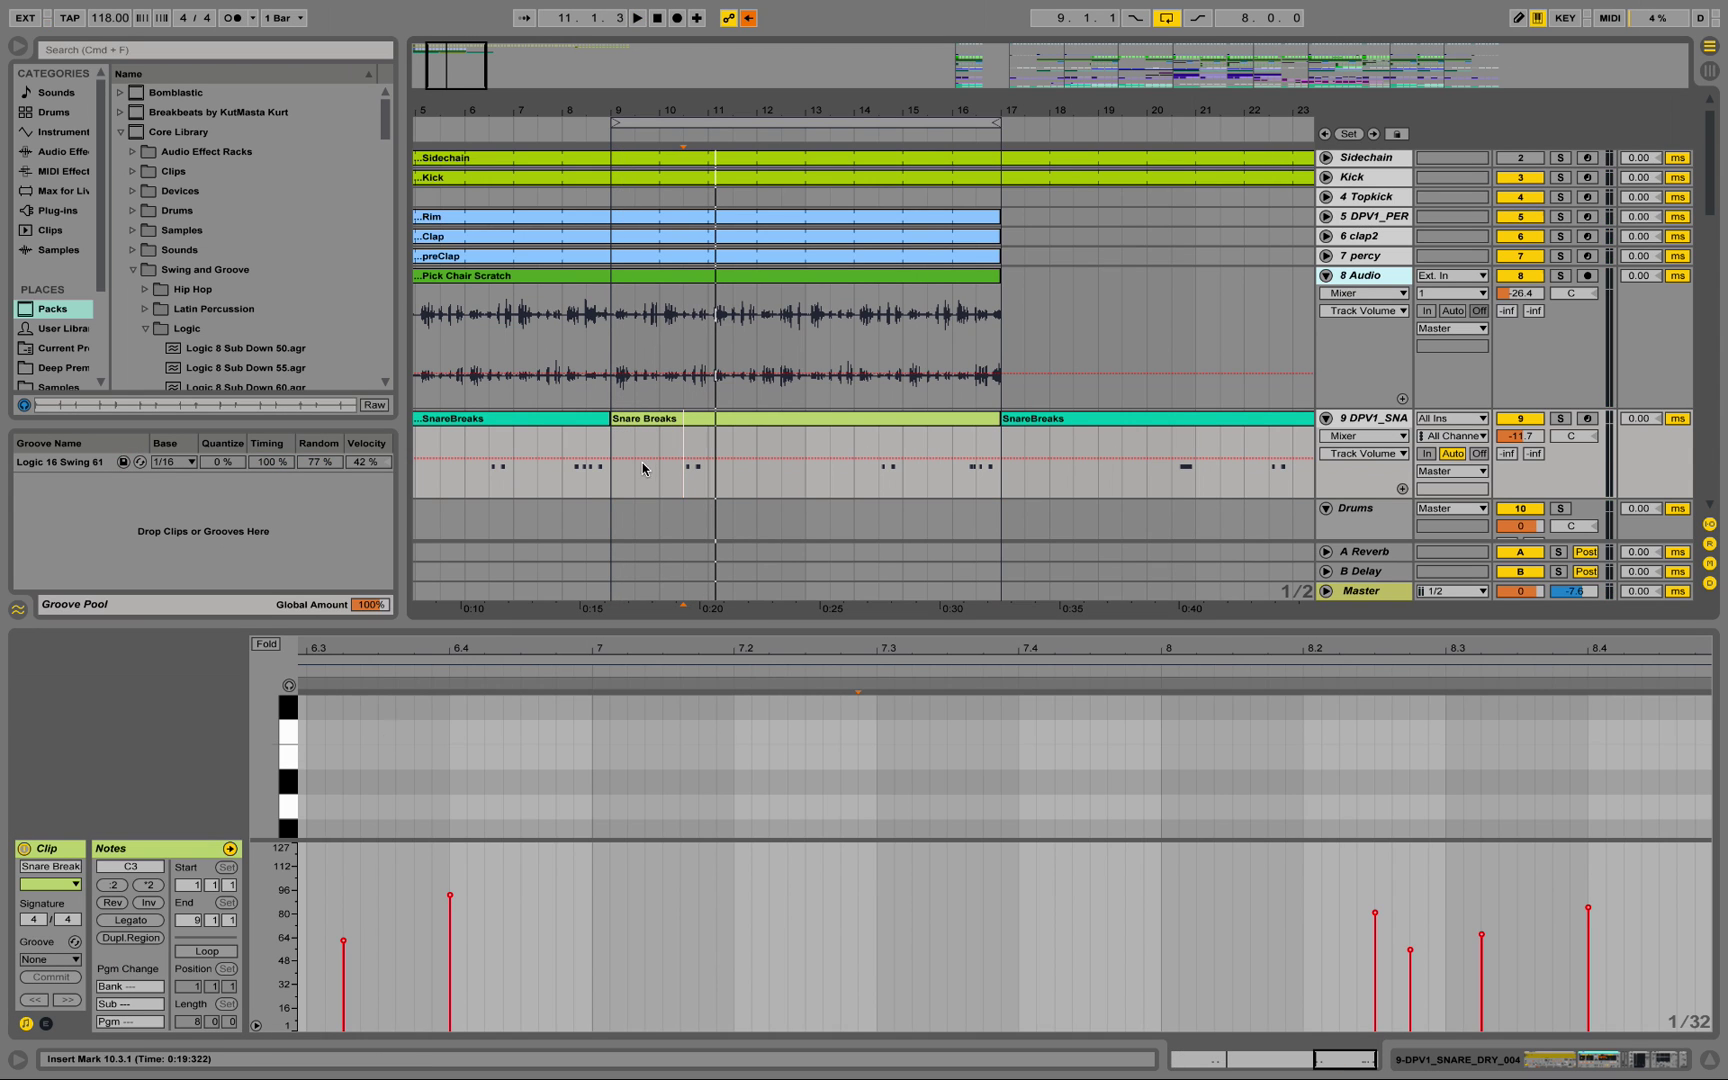
- Zoom in on the arrangement around bar 10 and listen to the ungrooved snare notes from 10.1.1
left_click_drag(692, 113, 735, 421)
left_click(716, 454)
key("space")
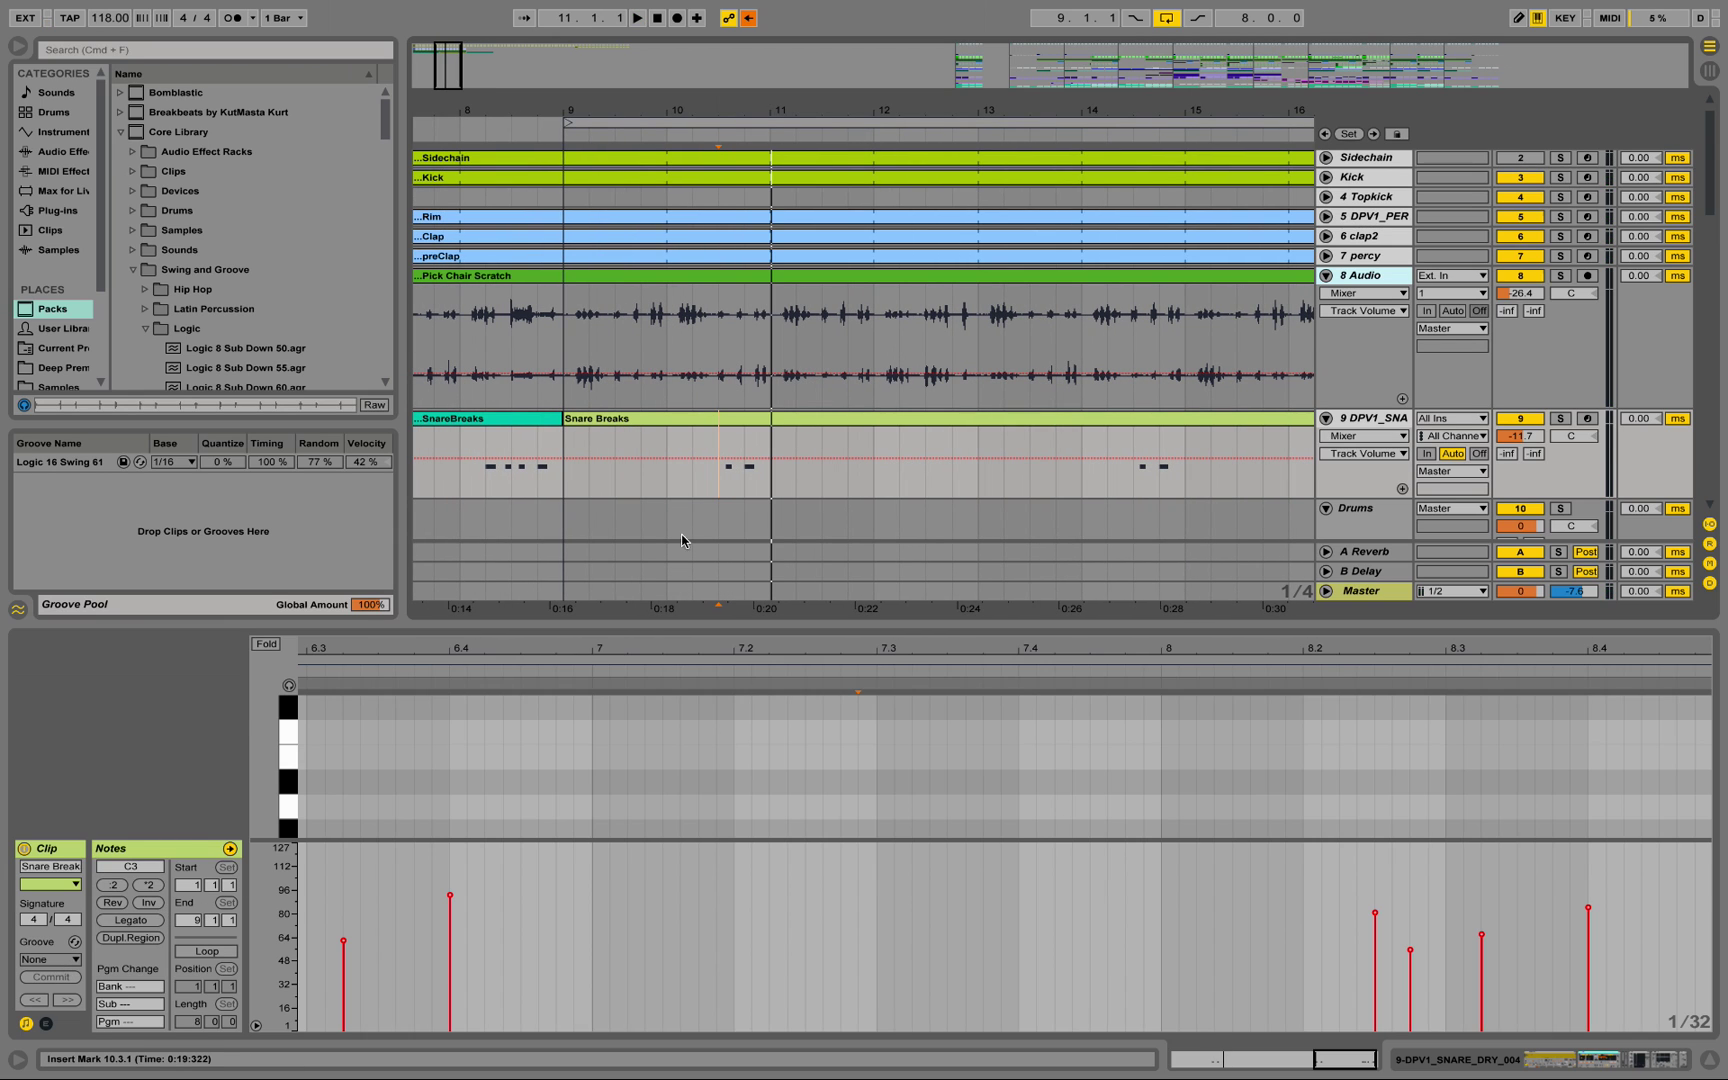
left_click(668, 440)
key("space")
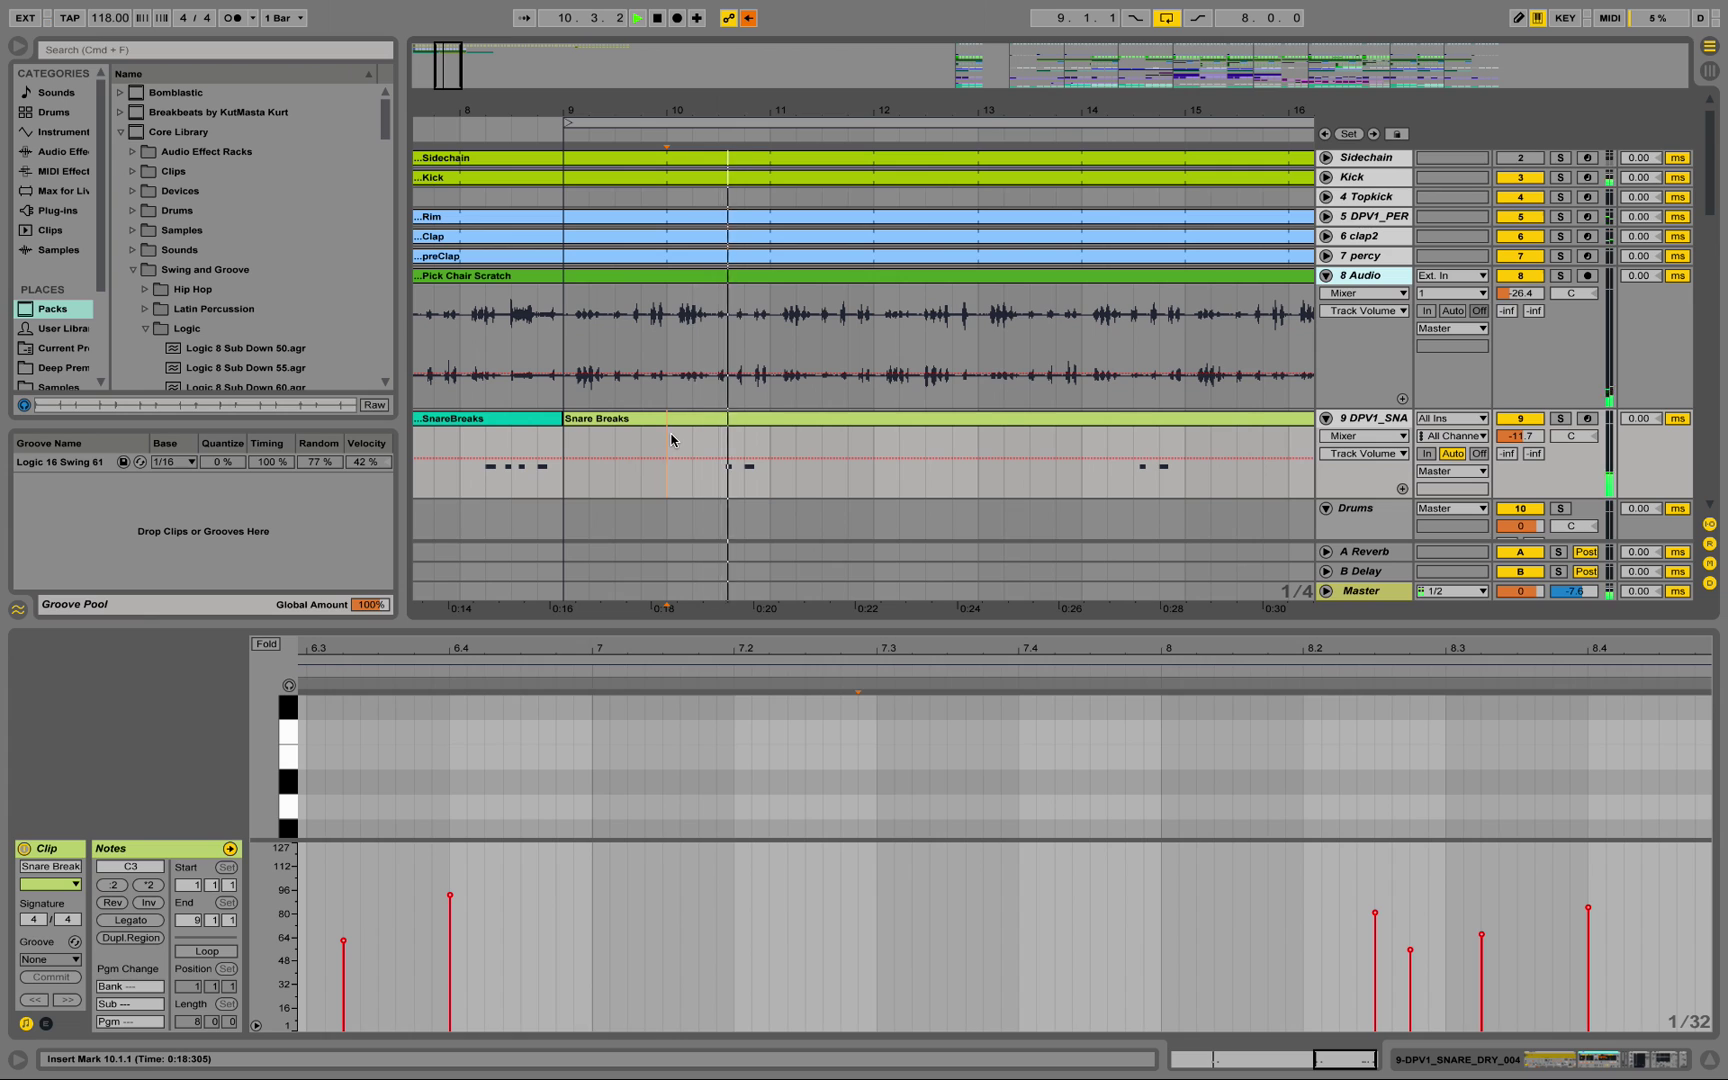
key("space")
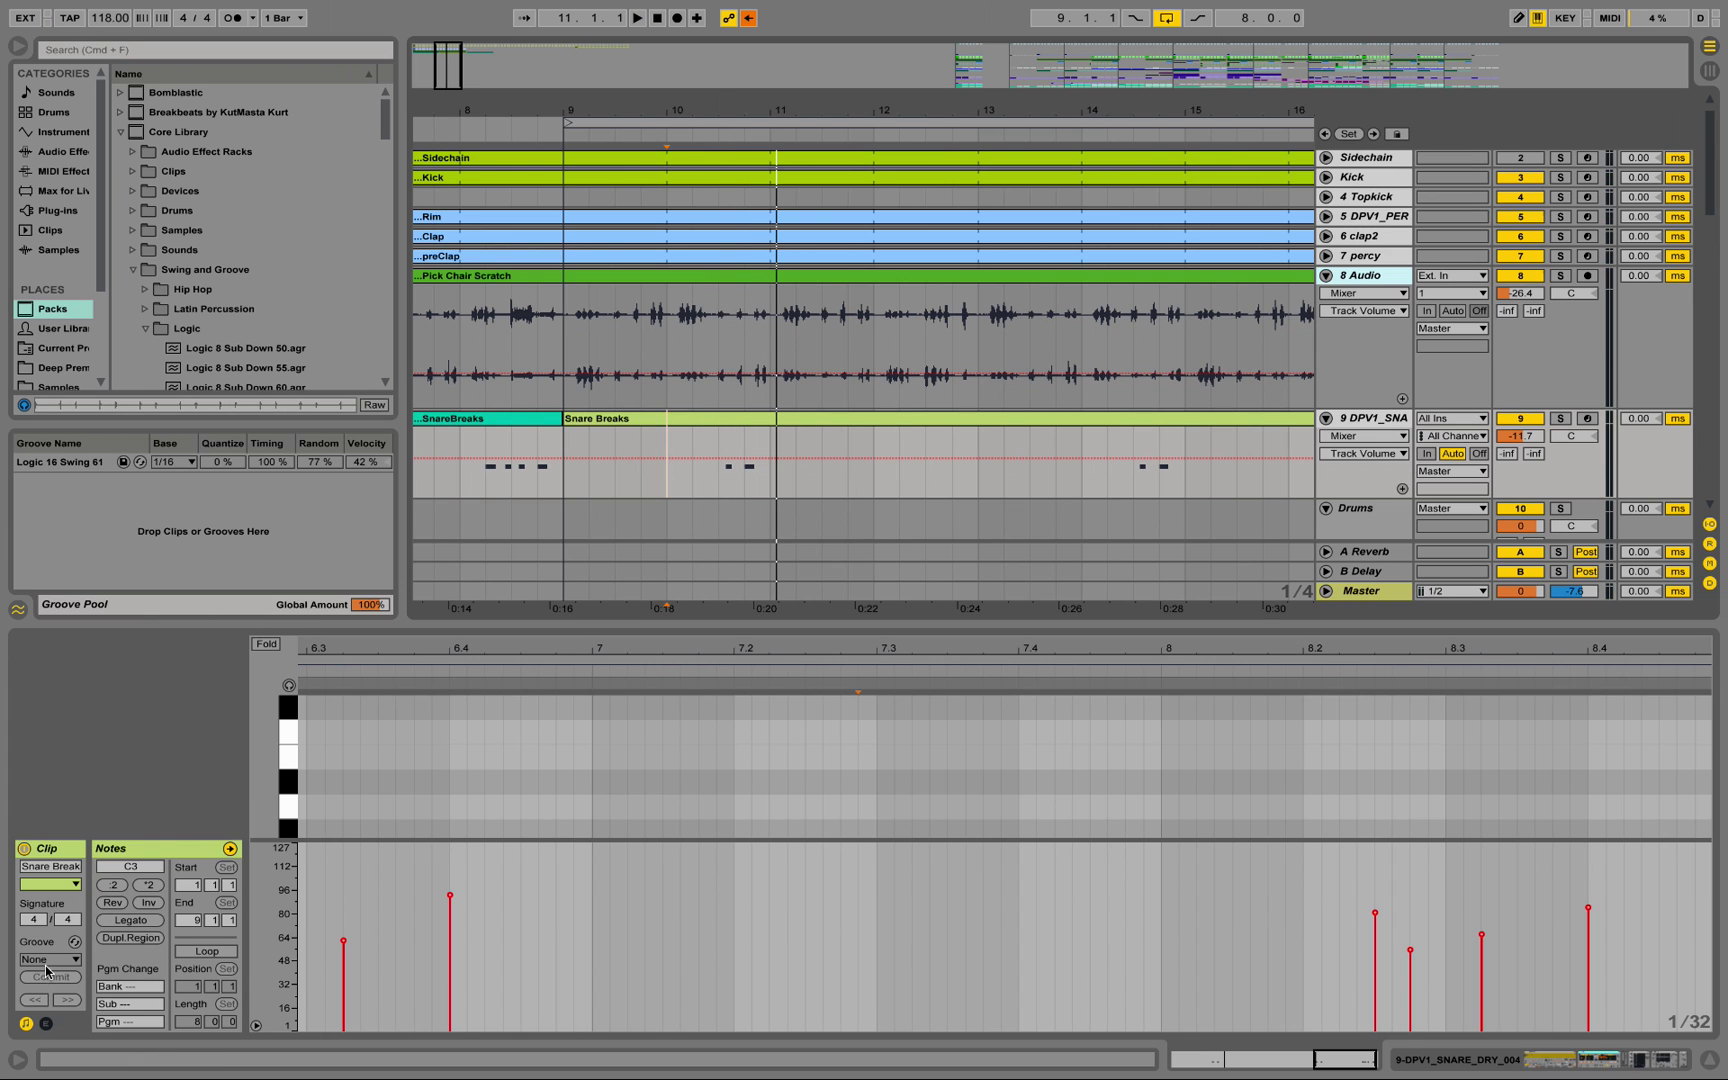
- Assign the Logic 16 Swing 61 groove to the Snare Breaks clip and audition it repeatedly from 10.1.1
left_click(46, 960)
left_click(60, 984)
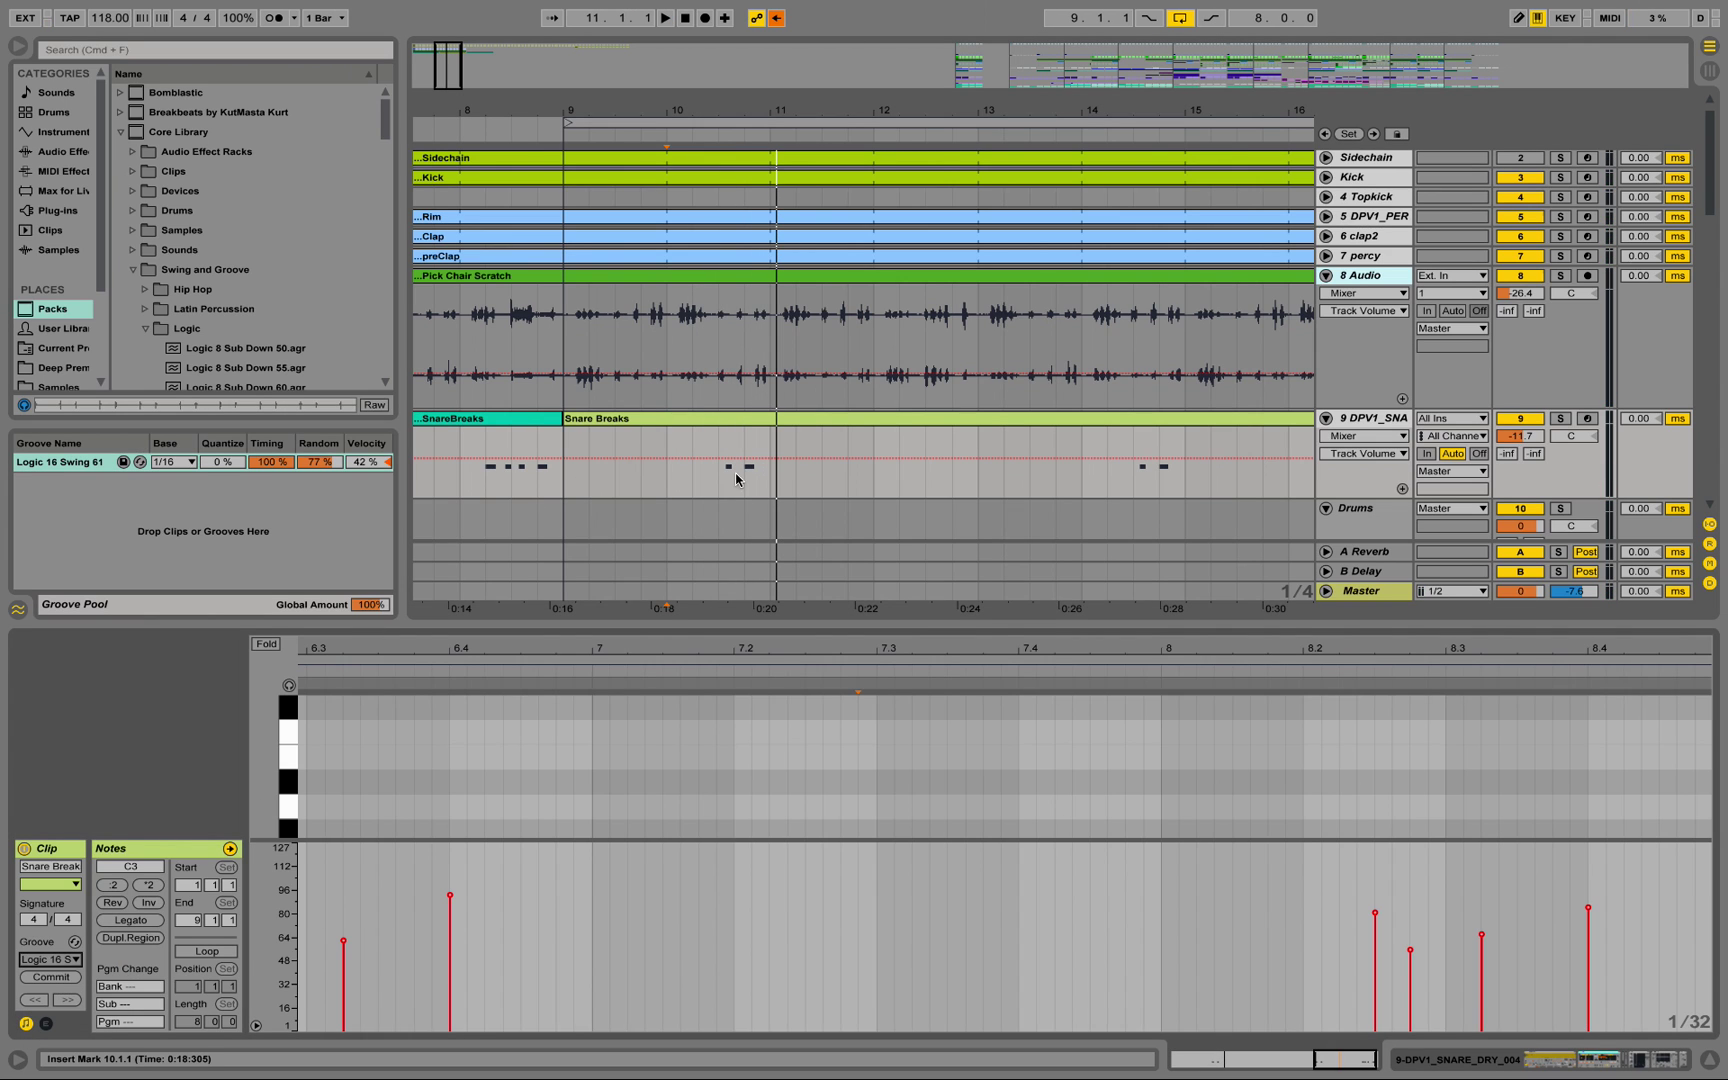
left_click(666, 451)
key("space")
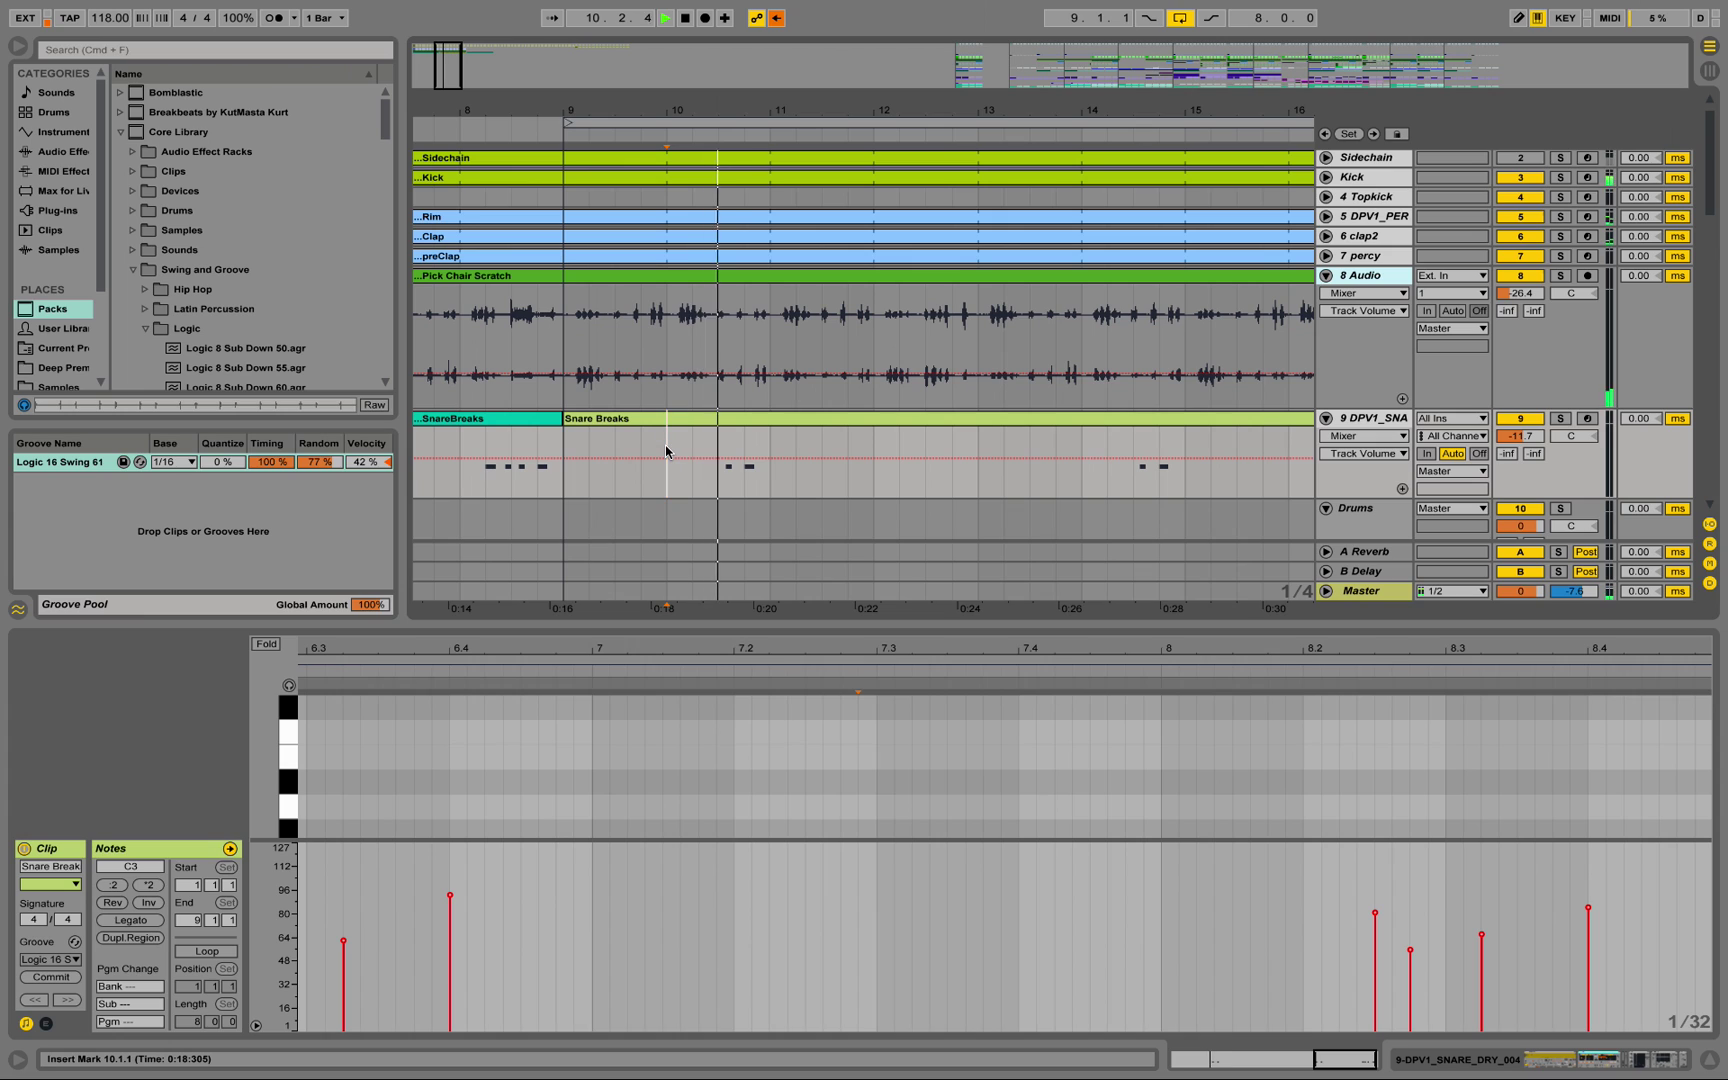
key("space")
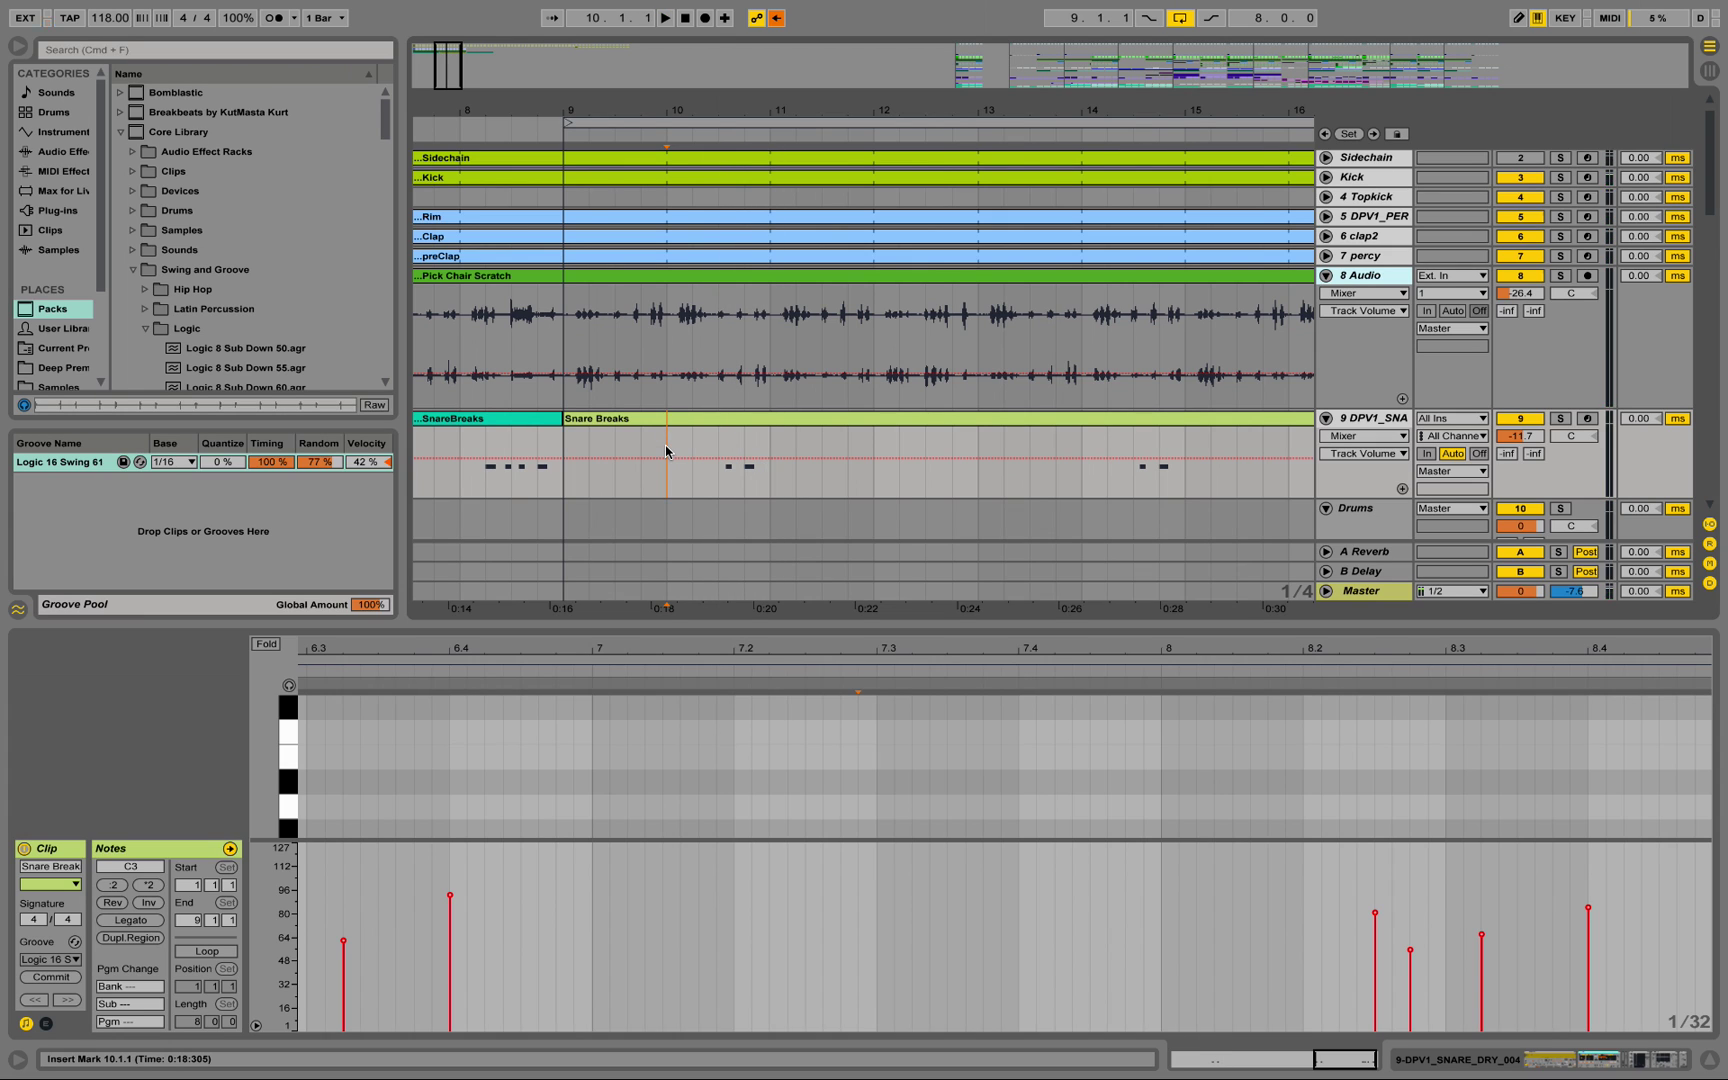
key("space")
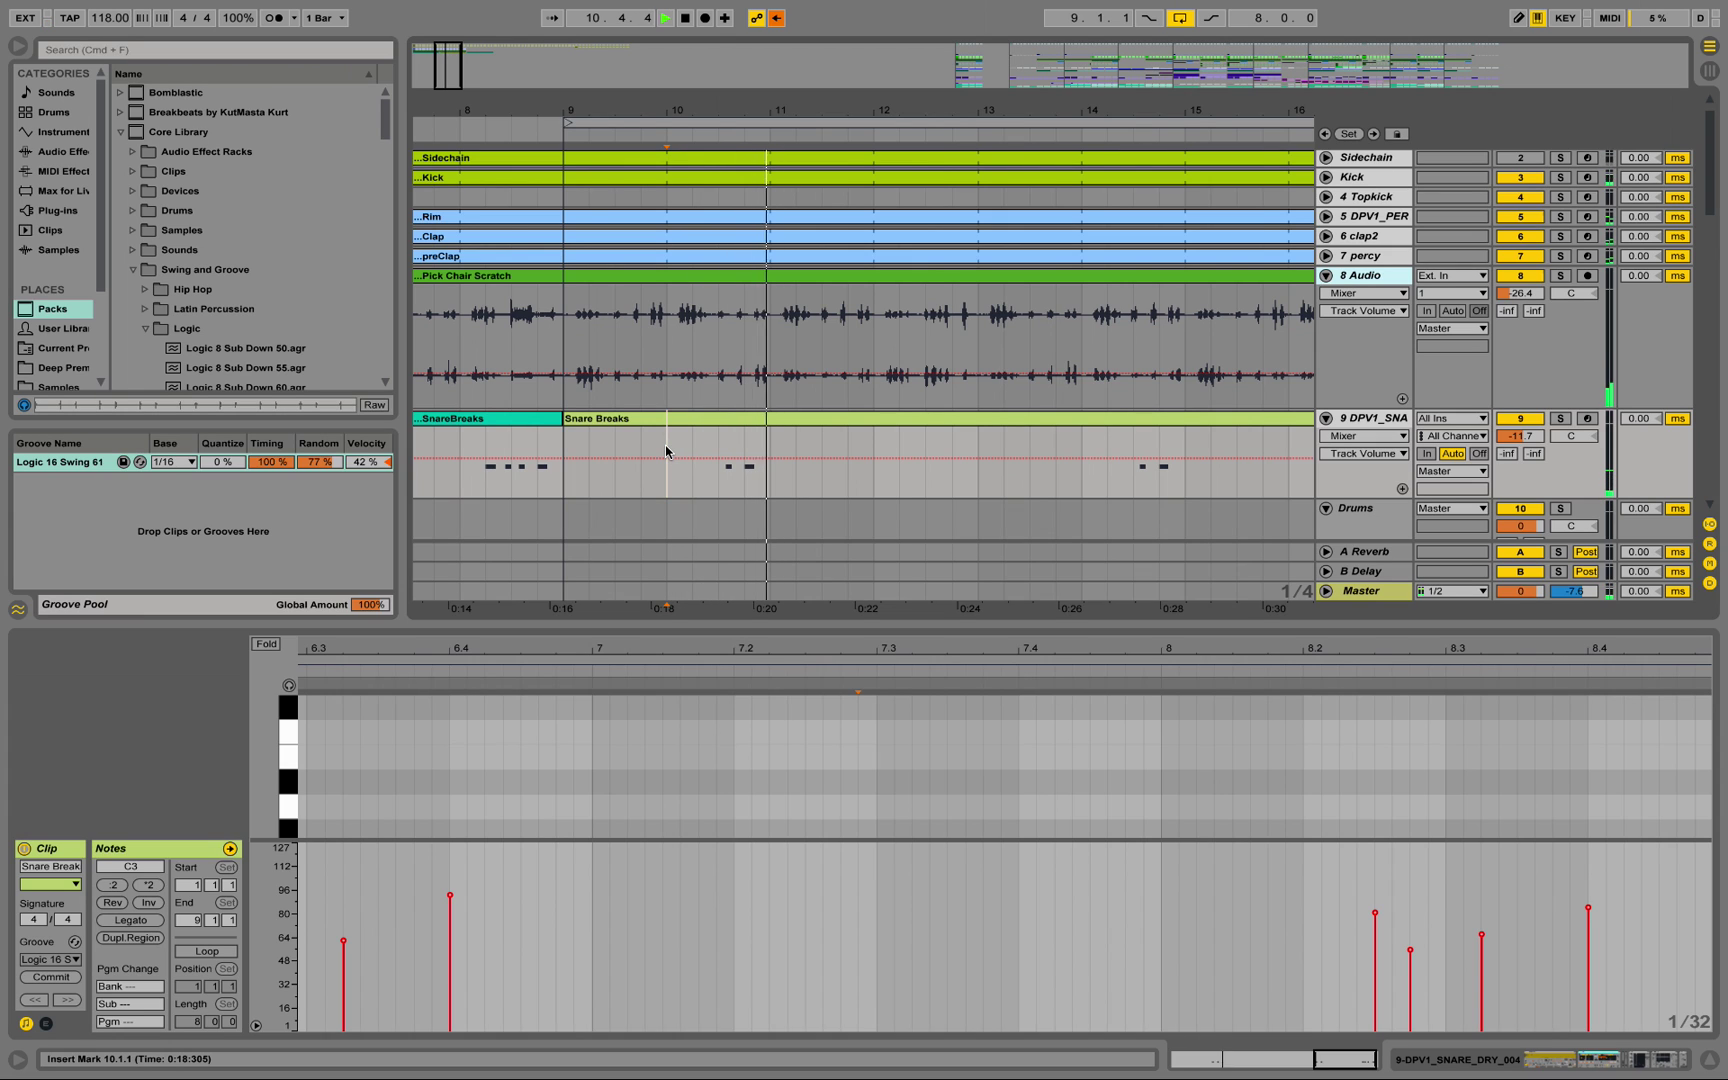
key("space")
key("space")
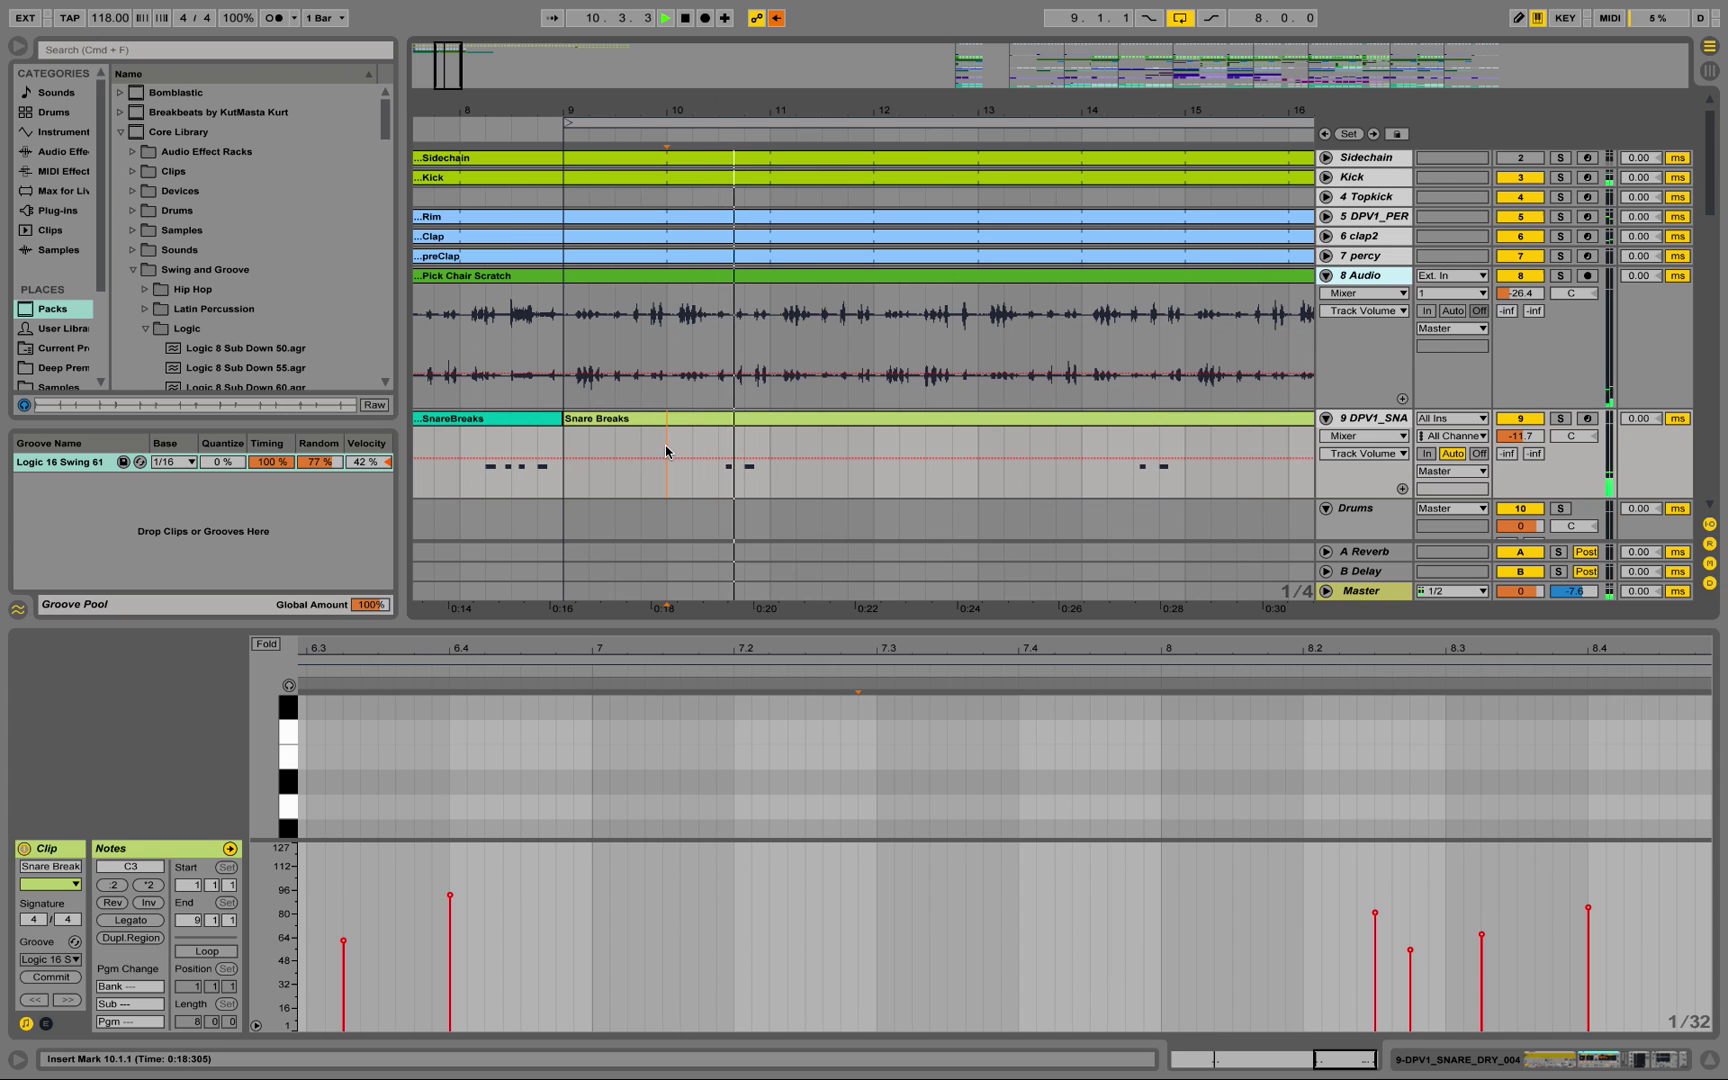
key("space")
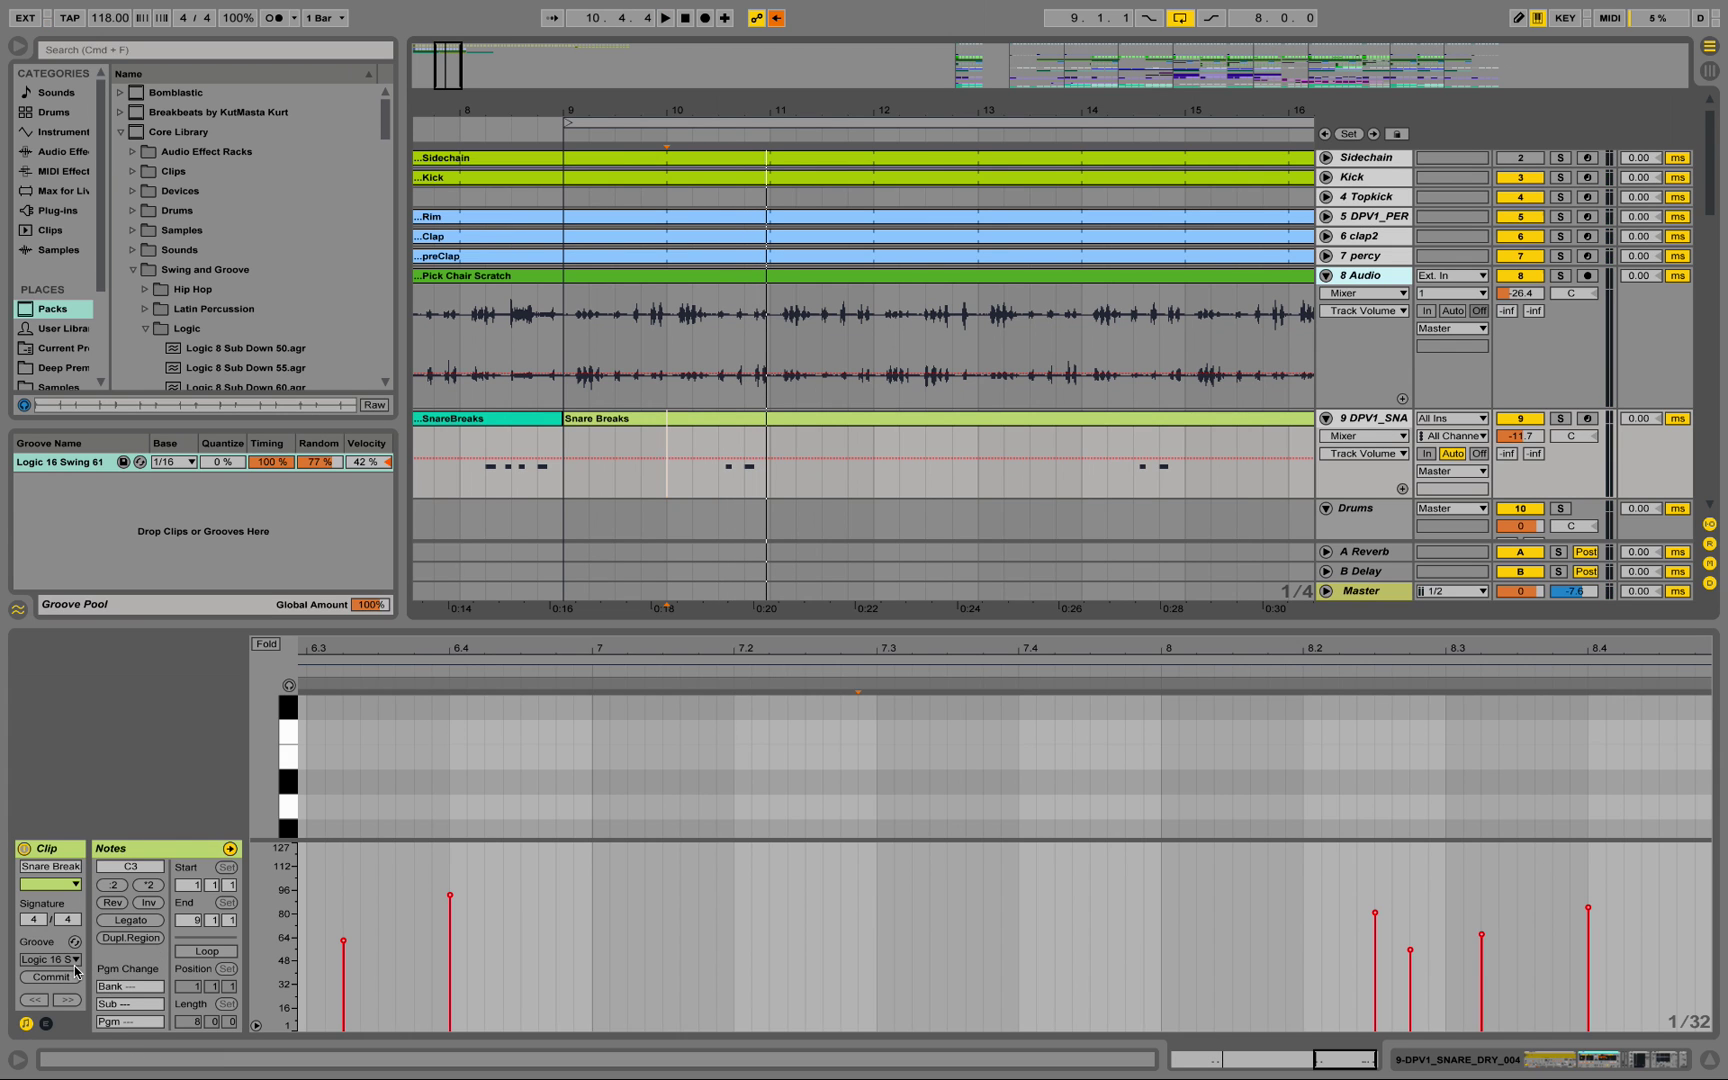
- Remove the groove from the Snare Breaks clip by choosing None
left_click(74, 963)
left_click(67, 984)
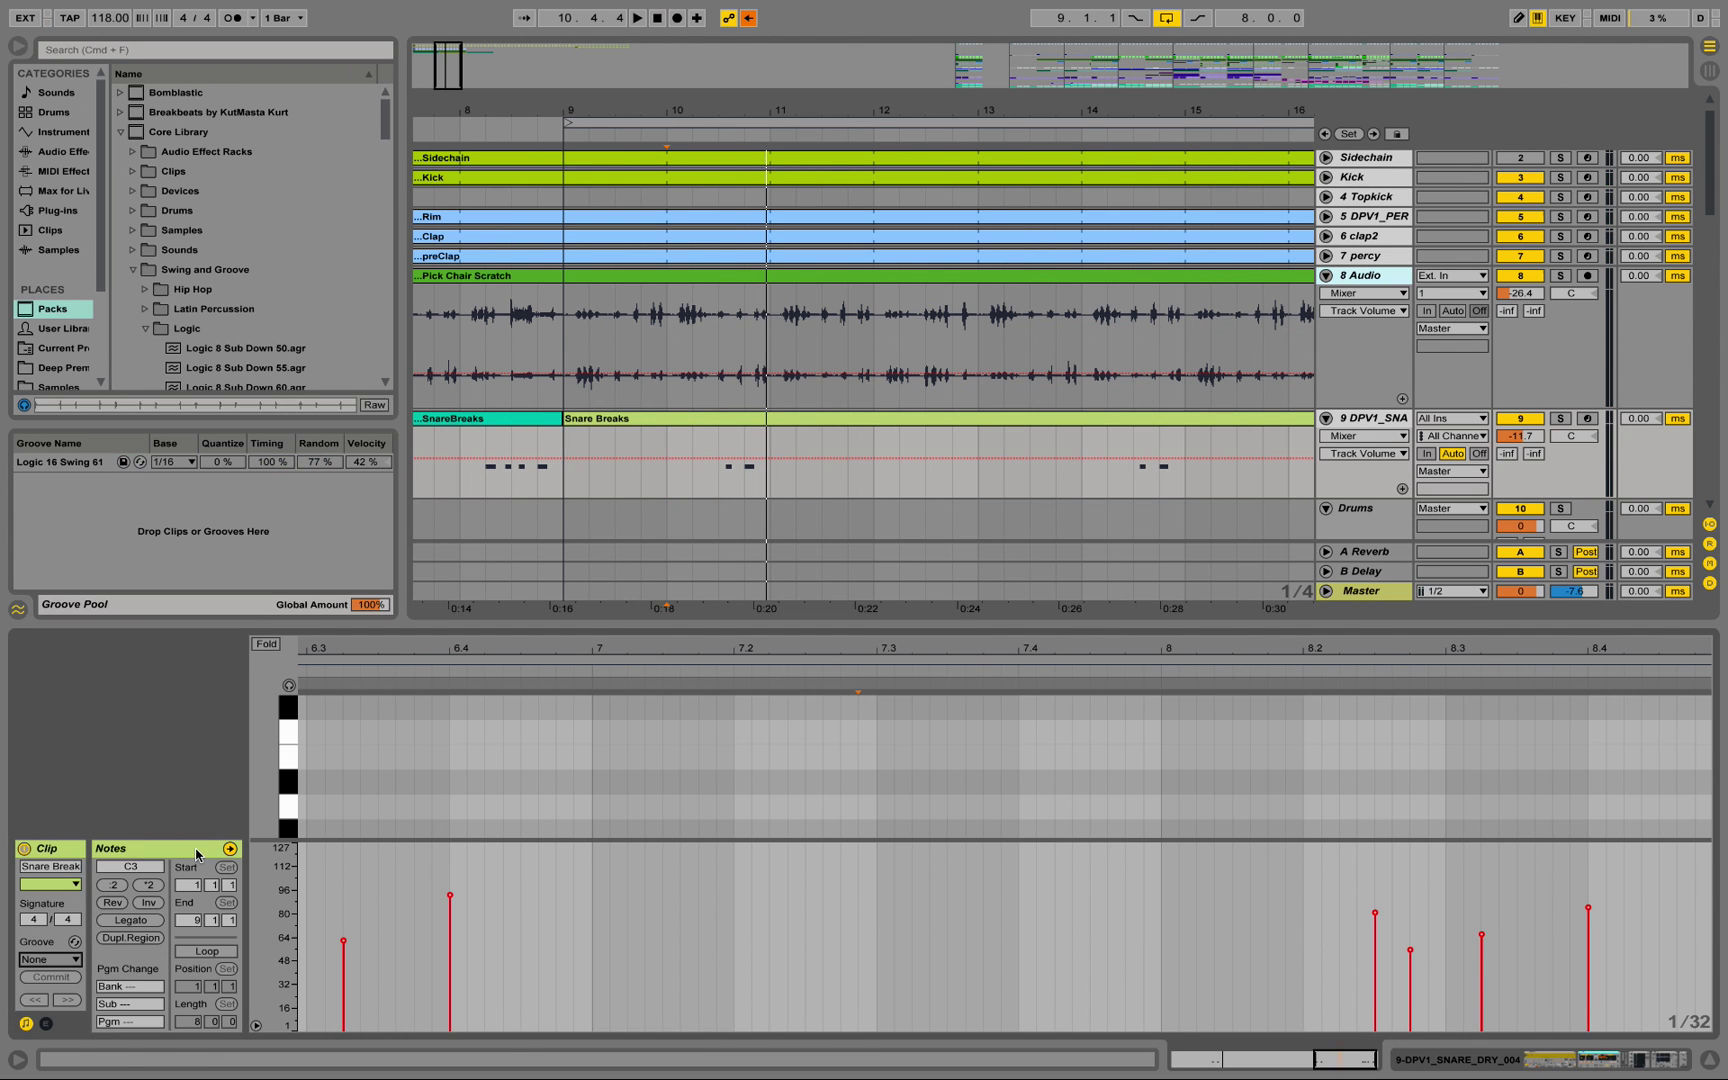